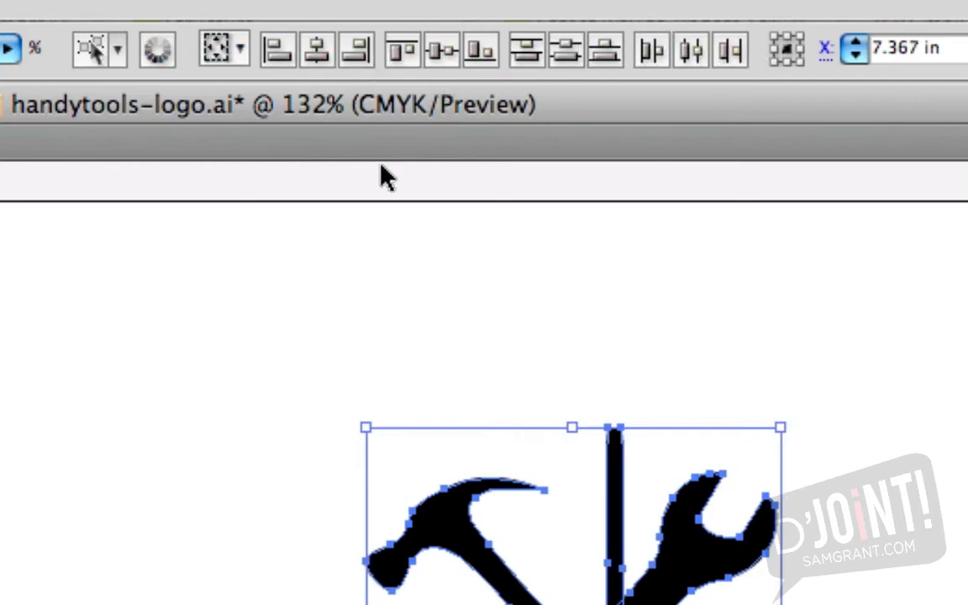
Step: Align the hammer, wrench and screwdriver on their horizontal and vertical centres, and deselect them
{"action": "left_click", "coordinate": [317, 51]}
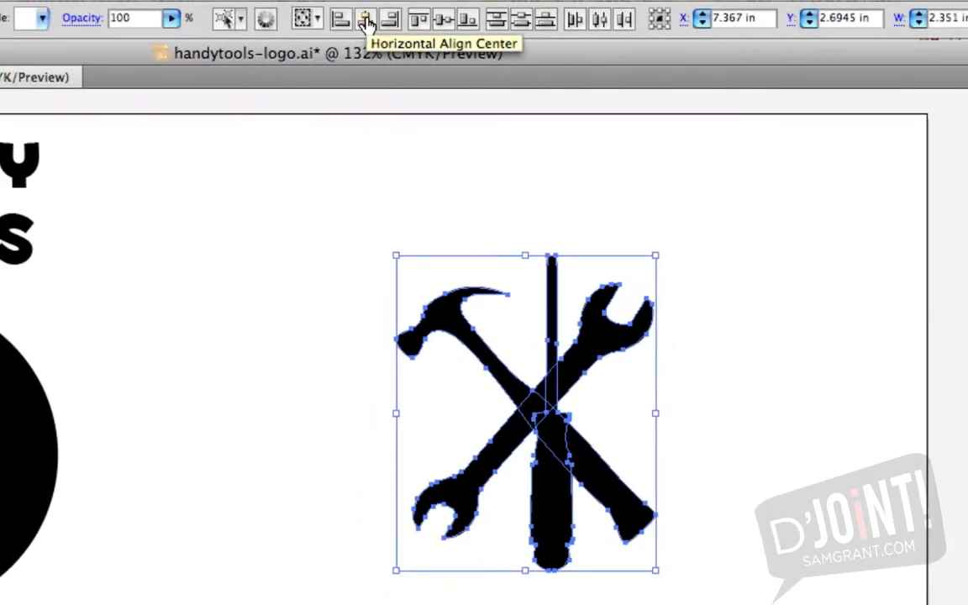
{"action": "left_click", "coordinate": [367, 23]}
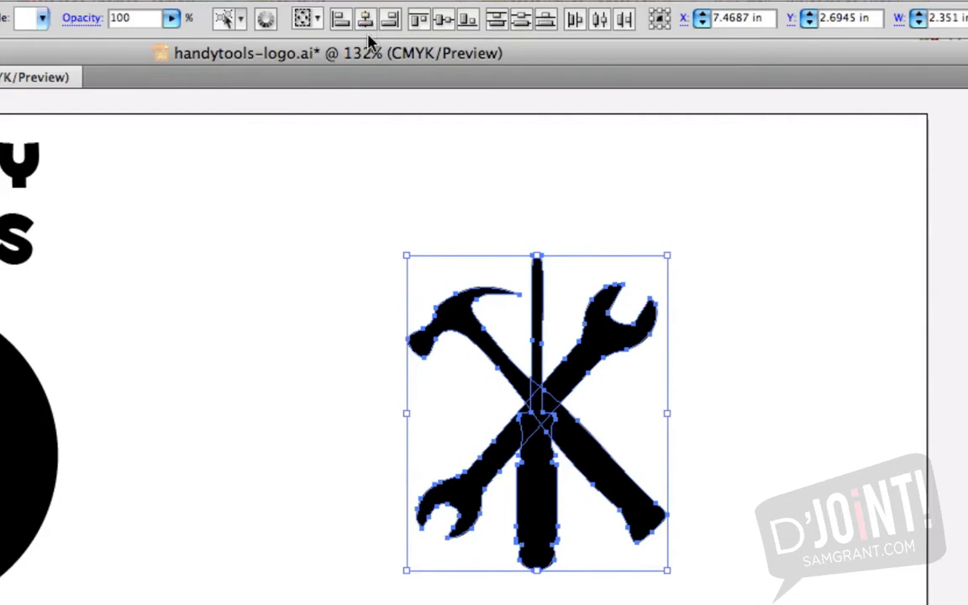
{"action": "left_click", "coordinate": [443, 19]}
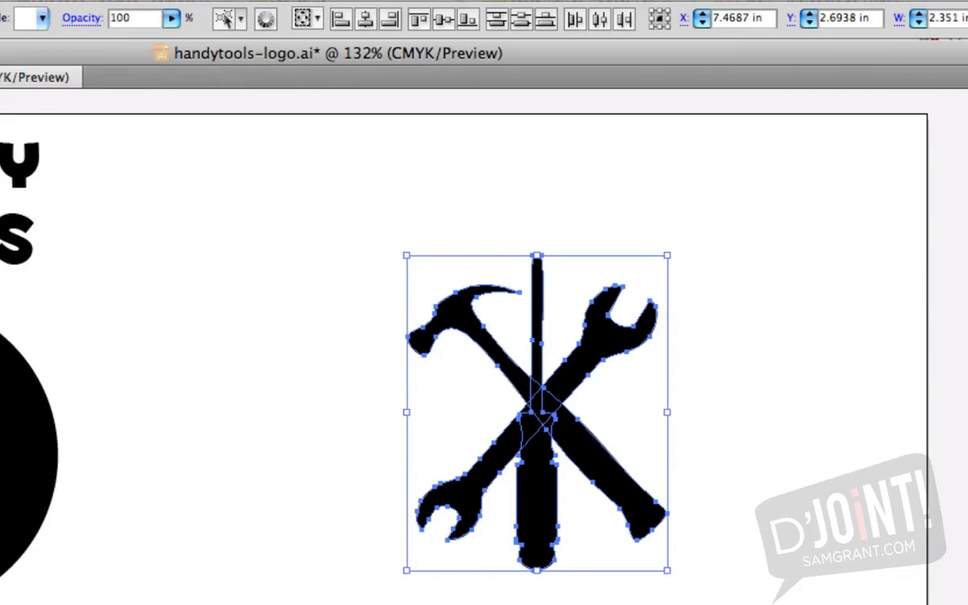
{"action": "left_click", "coordinate": [766, 598]}
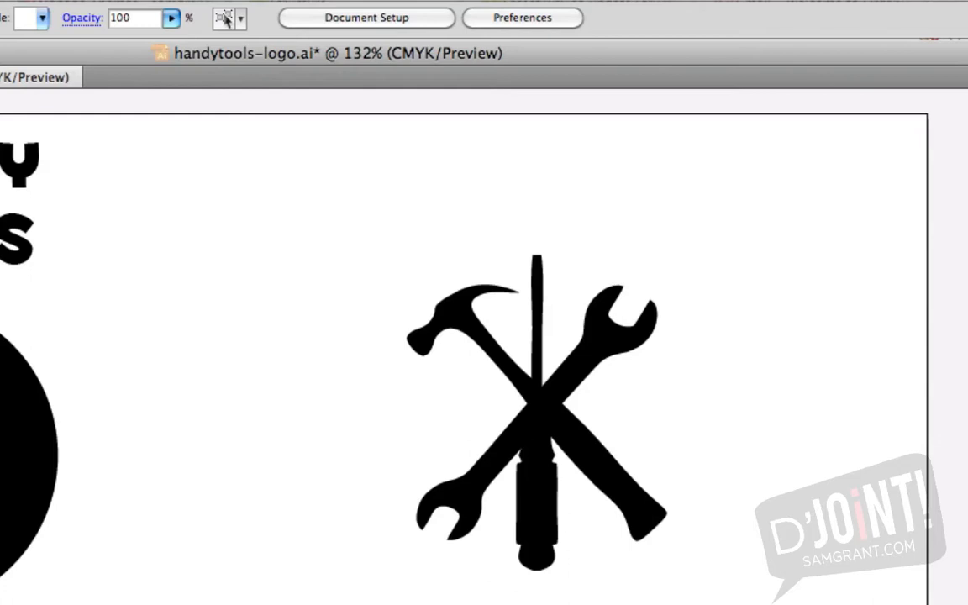
Step: Lengthen the screwdriver's shaft by moving only its tip anchor points upward until the screwdriver is about 3.26 in tall
{"action": "left_click", "coordinate": [536, 519]}
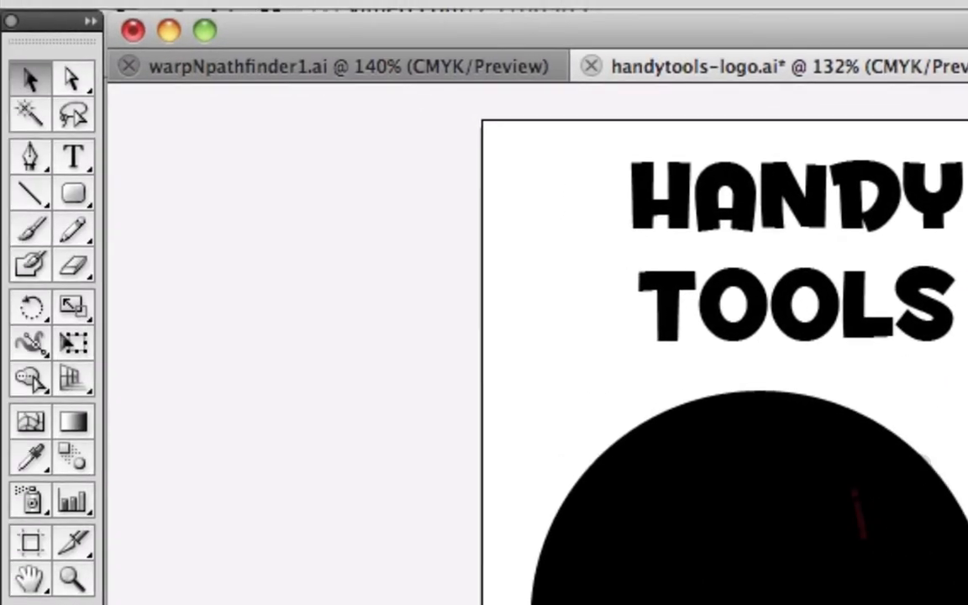
{"action": "left_click", "coordinate": [130, 164]}
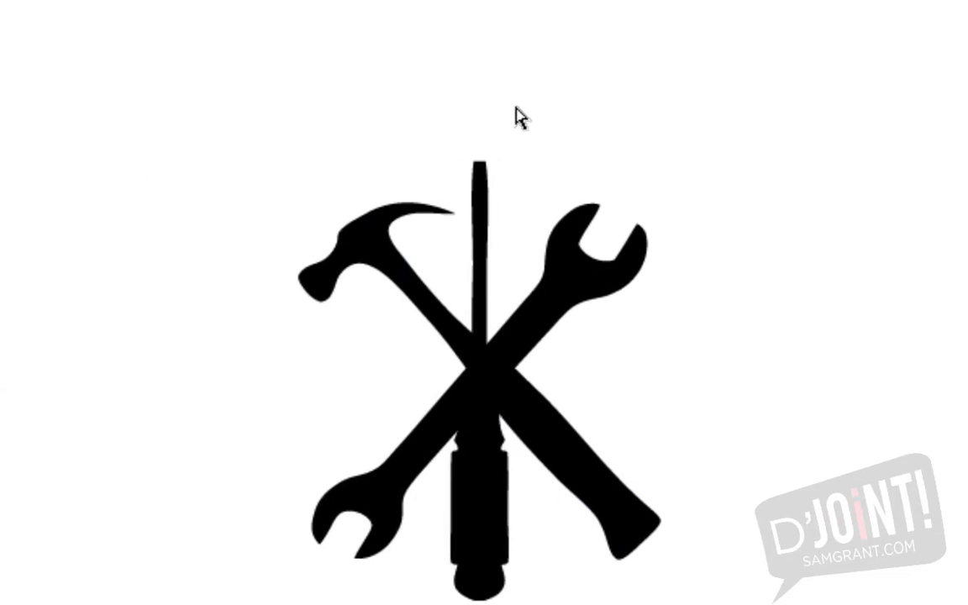
{"action": "left_click_drag", "start_coordinate": [463, 145], "coordinate": [504, 215]}
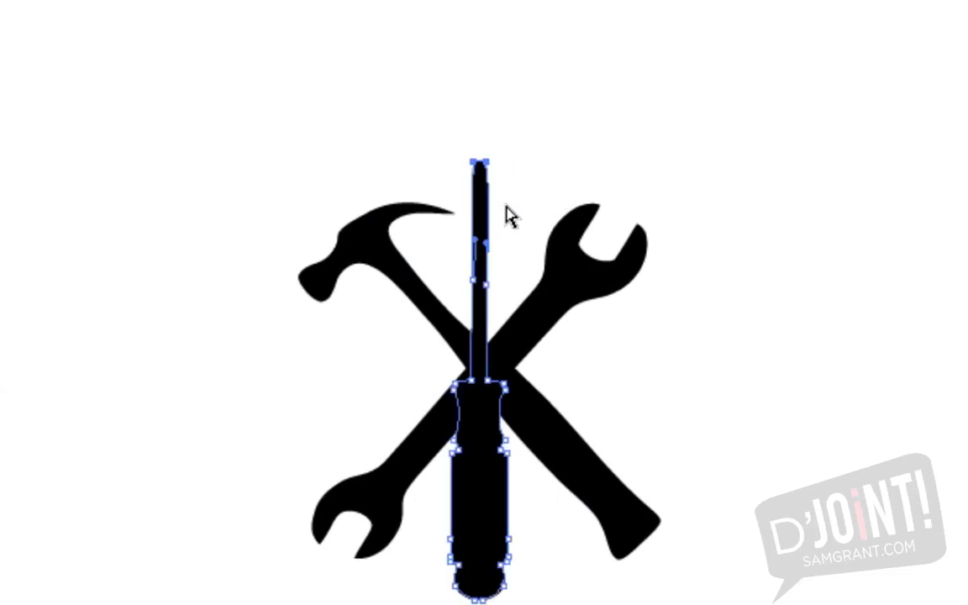
{"action": "left_click", "coordinate": [481, 166]}
{"action": "left_click_drag", "start_coordinate": [481, 166], "coordinate": [471, 99]}
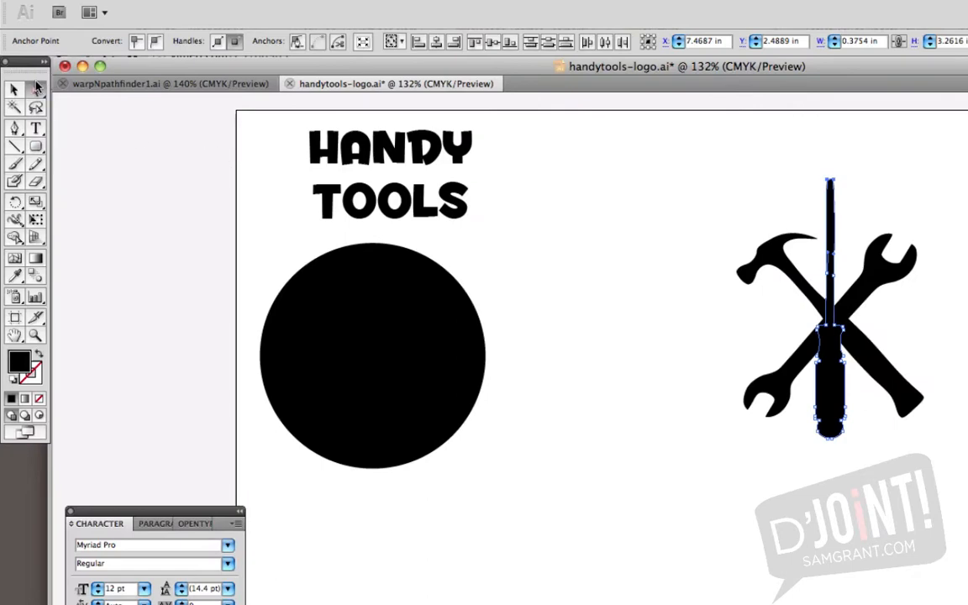
{"action": "left_click", "coordinate": [19, 85]}
{"action": "key", "text": "shift+super+a"}
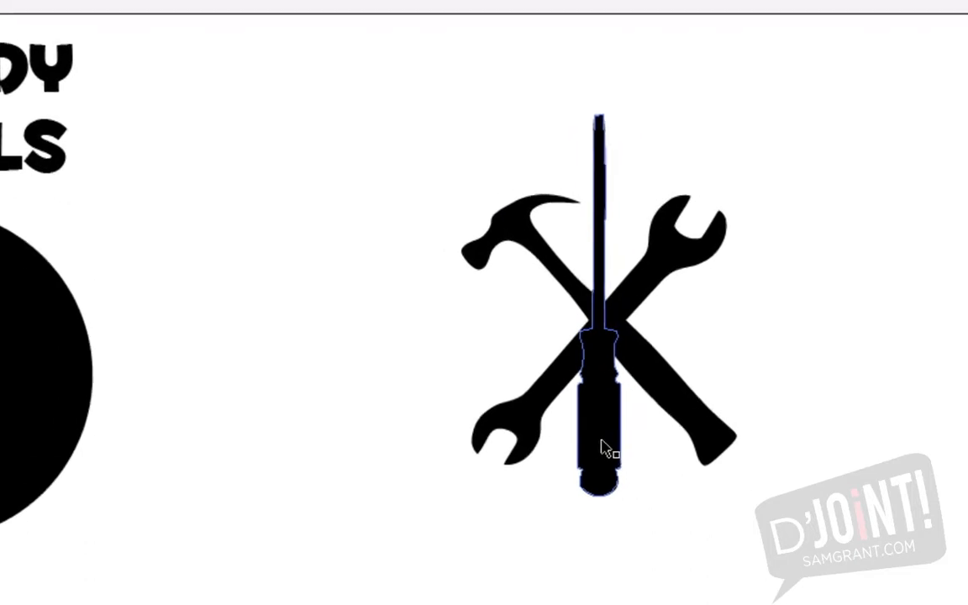
Step: Move the whole screwdriver down so its handle sits below the crossing of hammer and wrench, and nudge it slightly to the right
{"action": "left_click", "coordinate": [602, 447]}
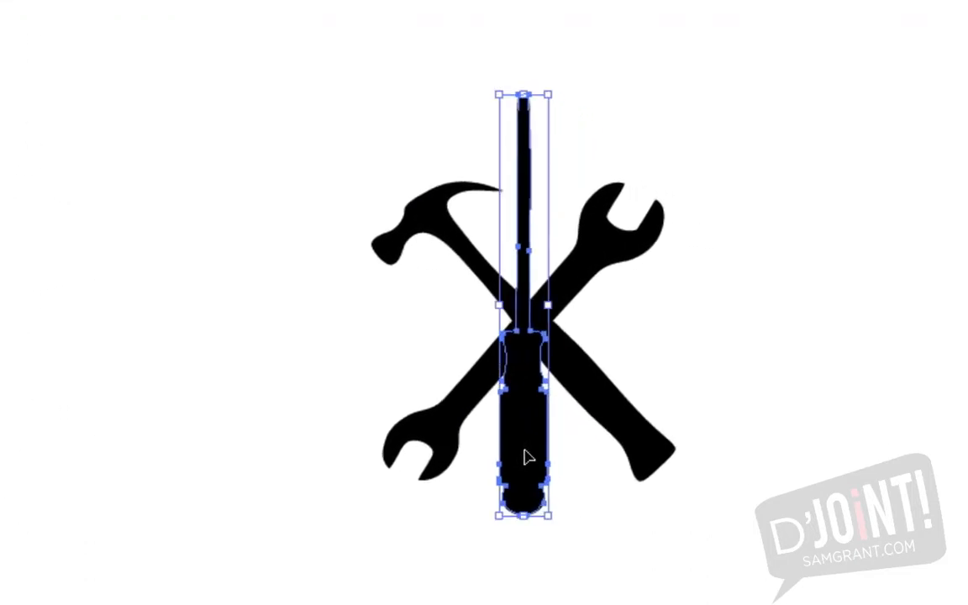
{"action": "left_click_drag", "start_coordinate": [527, 427], "coordinate": [532, 476]}
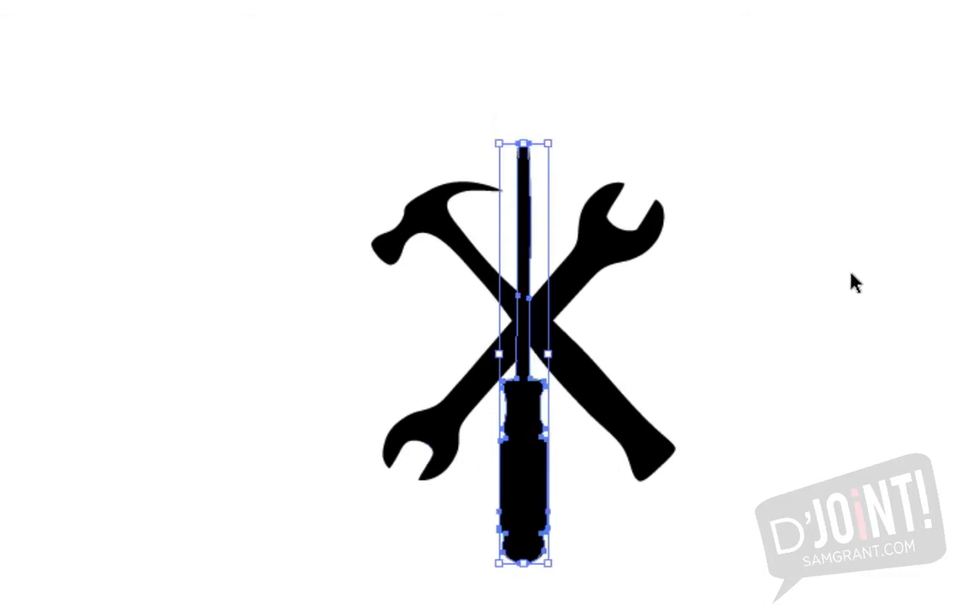
{"action": "left_click", "coordinate": [827, 285]}
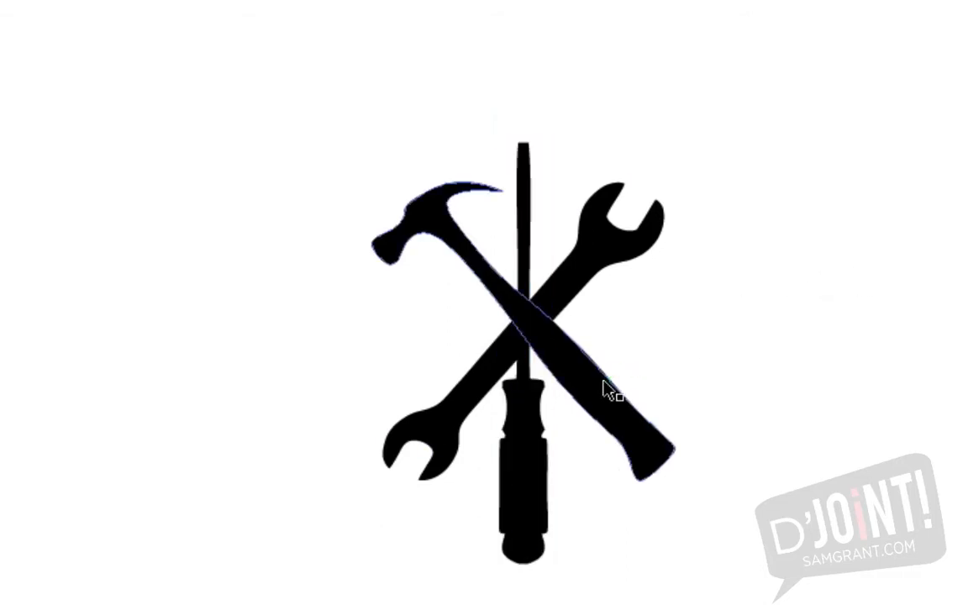
{"action": "left_click", "coordinate": [525, 496]}
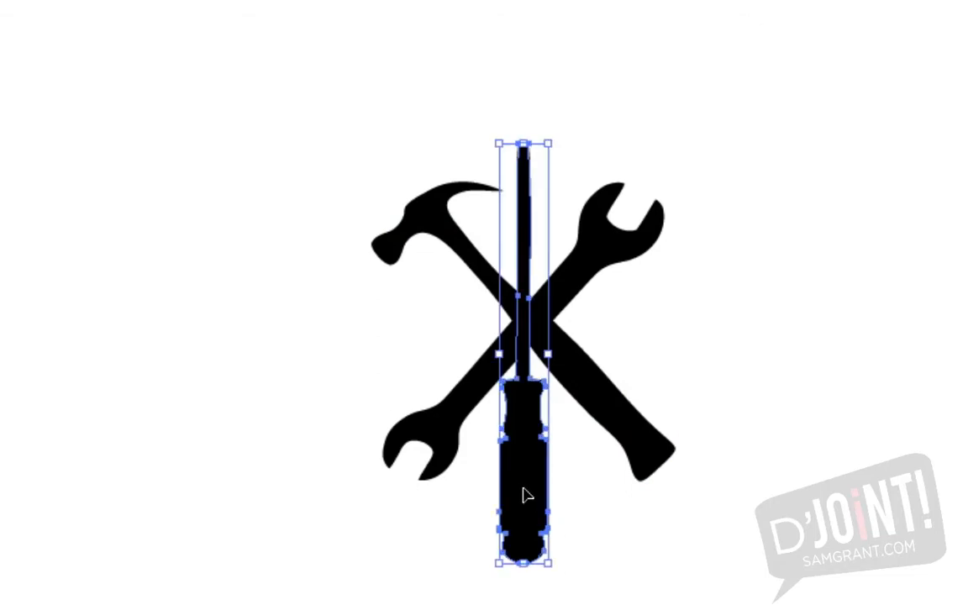
{"action": "key", "text": "Right"}
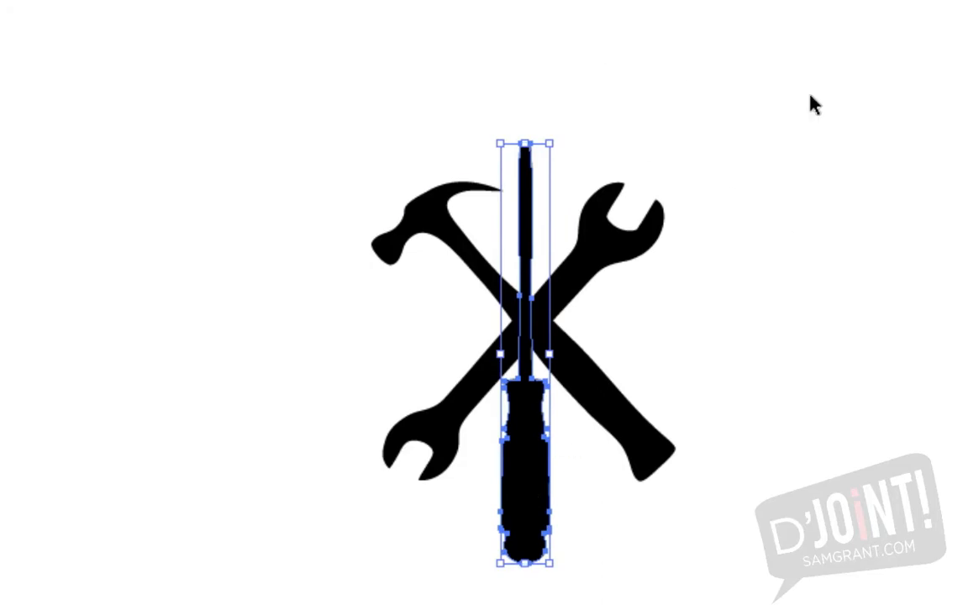
{"action": "left_click", "coordinate": [838, 134]}
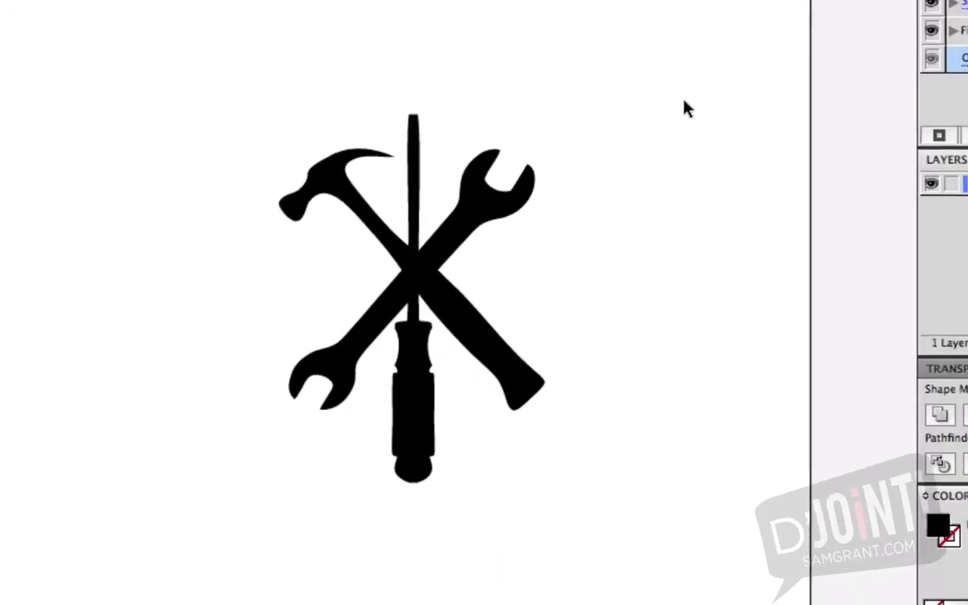
Step: Unite the hammer, wrench and screwdriver into a single shape with Pathfinder
{"action": "left_click_drag", "start_coordinate": [185, 68], "coordinate": [660, 604]}
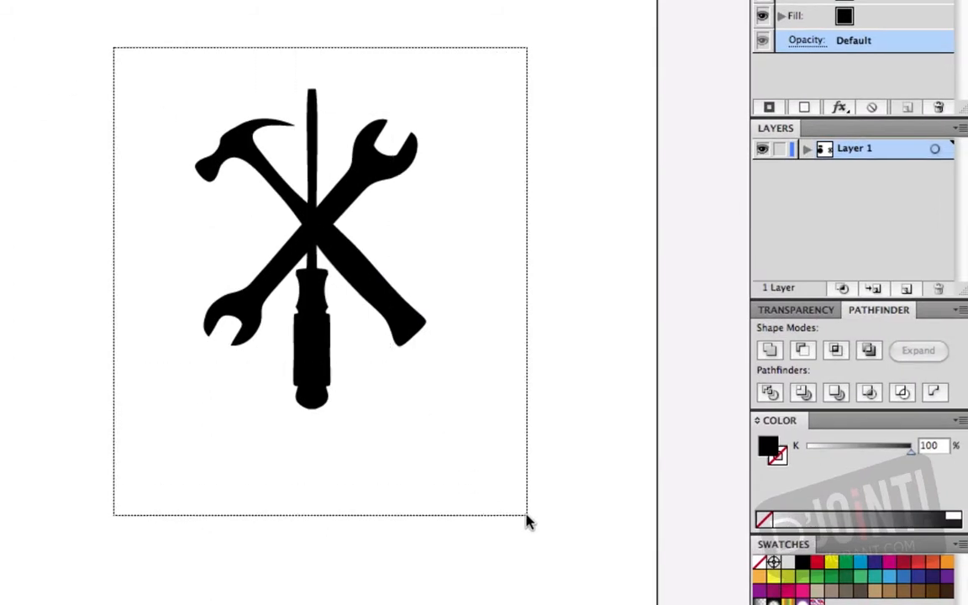
{"action": "left_click_drag", "start_coordinate": [528, 521], "coordinate": [530, 519]}
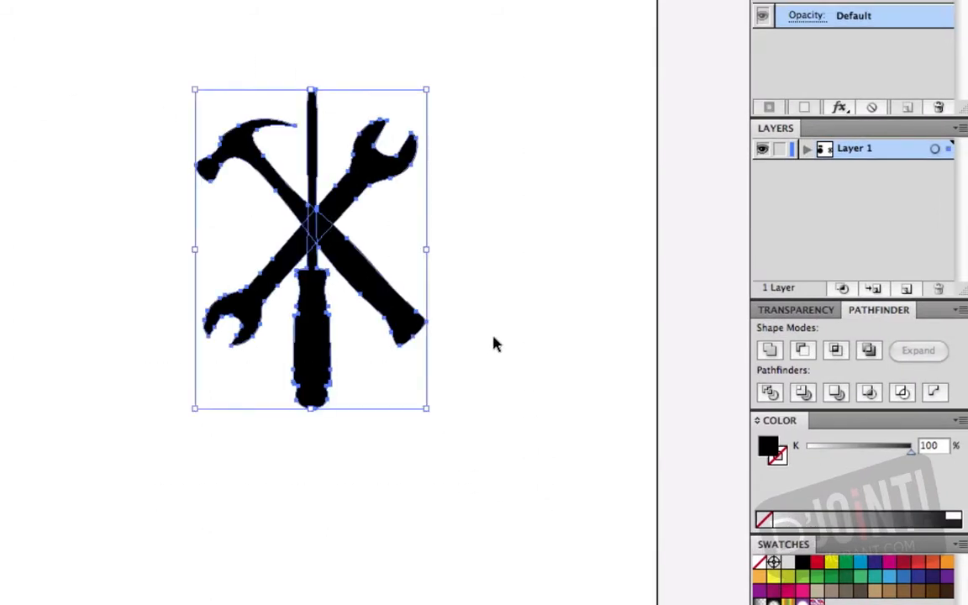
{"action": "left_click", "coordinate": [768, 351]}
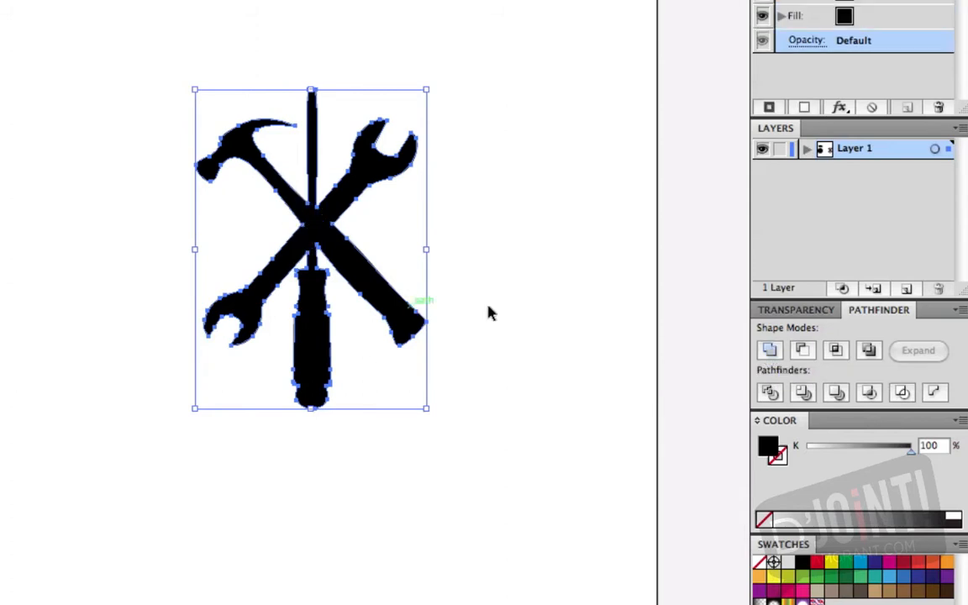
{"action": "left_click", "coordinate": [260, 391]}
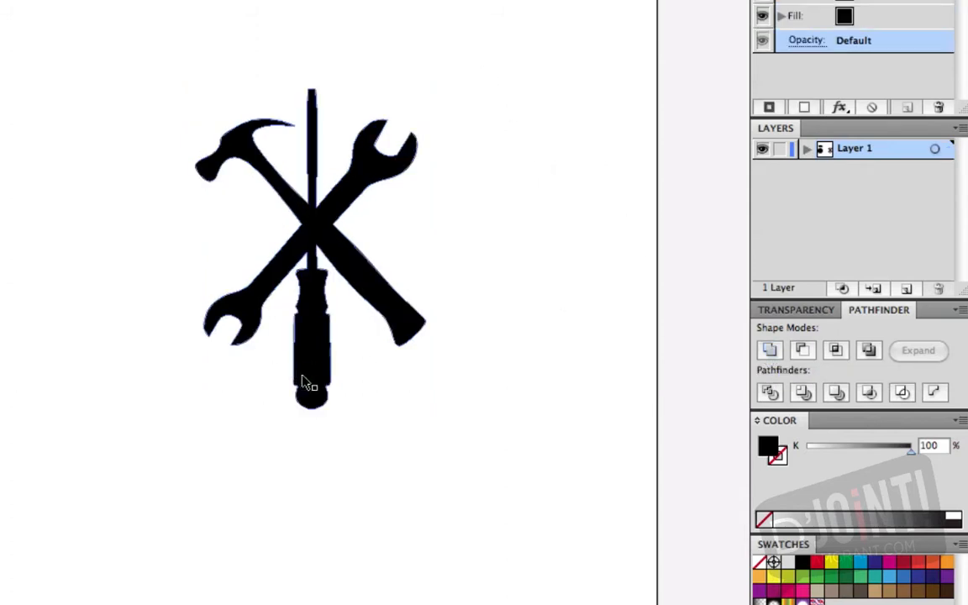
Step: Move the united tools shape to the artboard's upper right corner and place a copy of the black circle in the artboard's middle
{"action": "left_click_drag", "start_coordinate": [311, 375], "coordinate": [319, 320]}
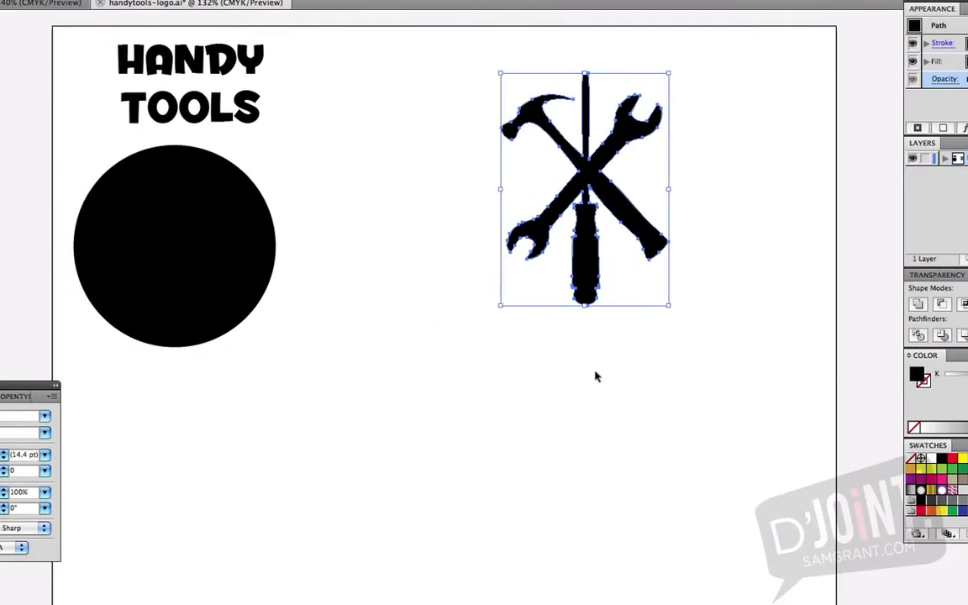
{"action": "left_click_drag", "start_coordinate": [590, 271], "coordinate": [740, 246]}
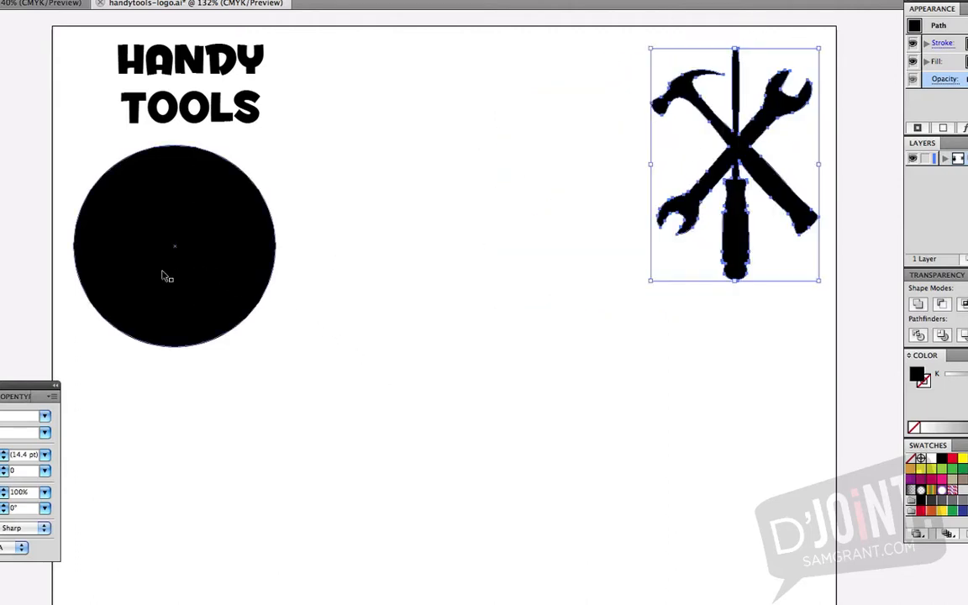
{"action": "left_click_drag", "start_coordinate": [167, 274], "coordinate": [476, 367]}
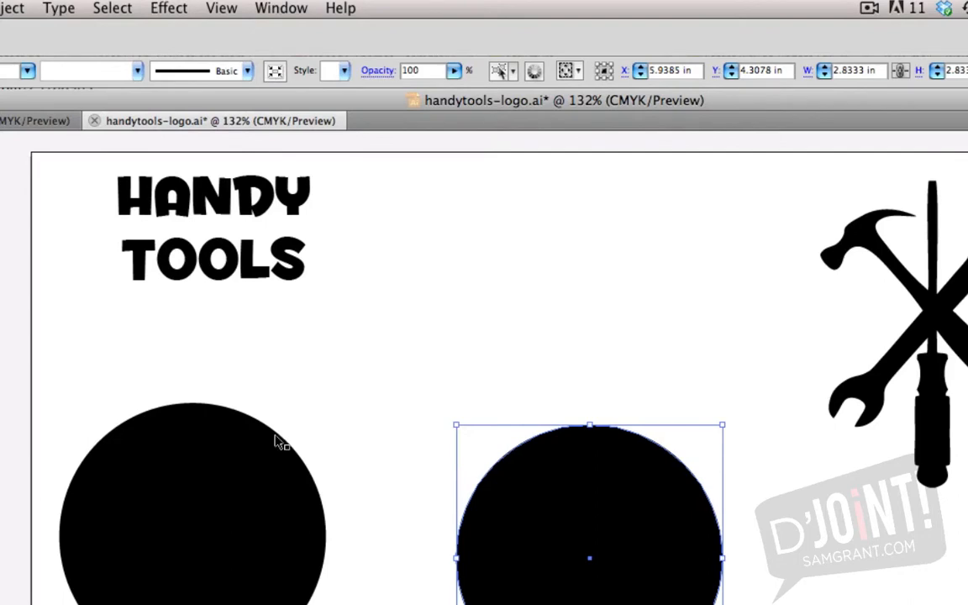
Step: Start a Zig Zag effect on the copied circle with the preview on, keeping the dialog clear of the circle
{"action": "left_click", "coordinate": [168, 7]}
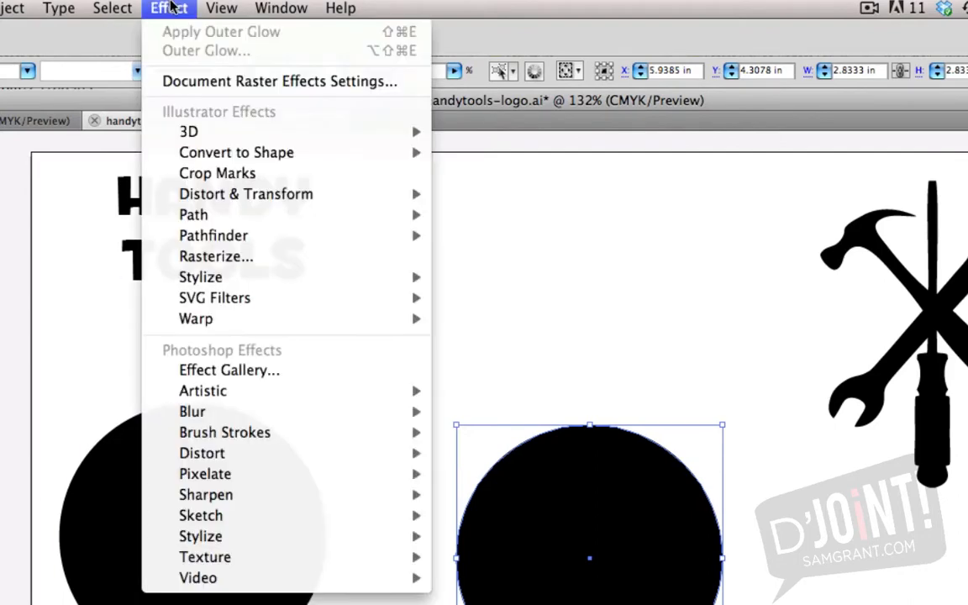
{"action": "mouse_move", "coordinate": [215, 276]}
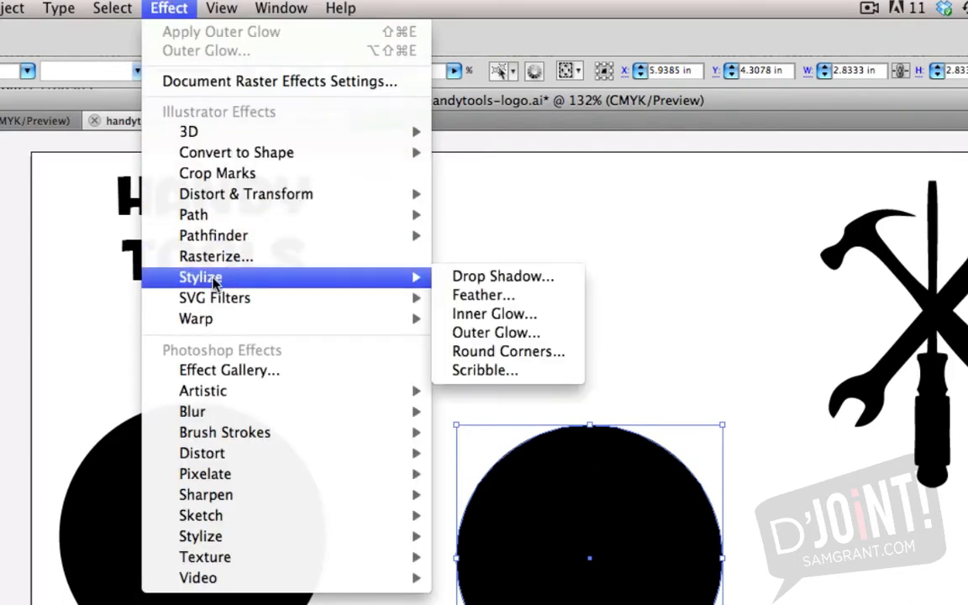
{"action": "mouse_move", "coordinate": [395, 195]}
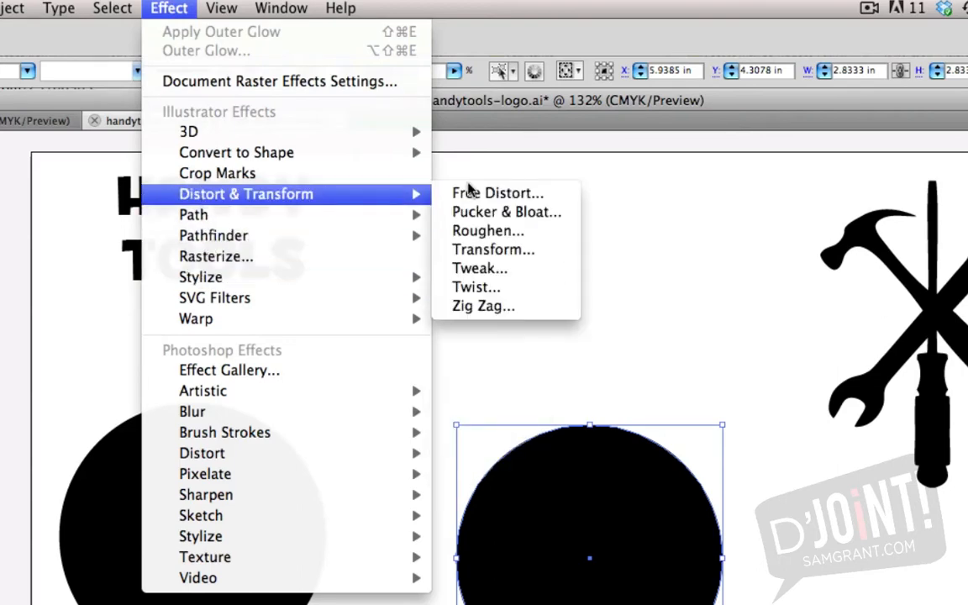
{"action": "left_click", "coordinate": [499, 308]}
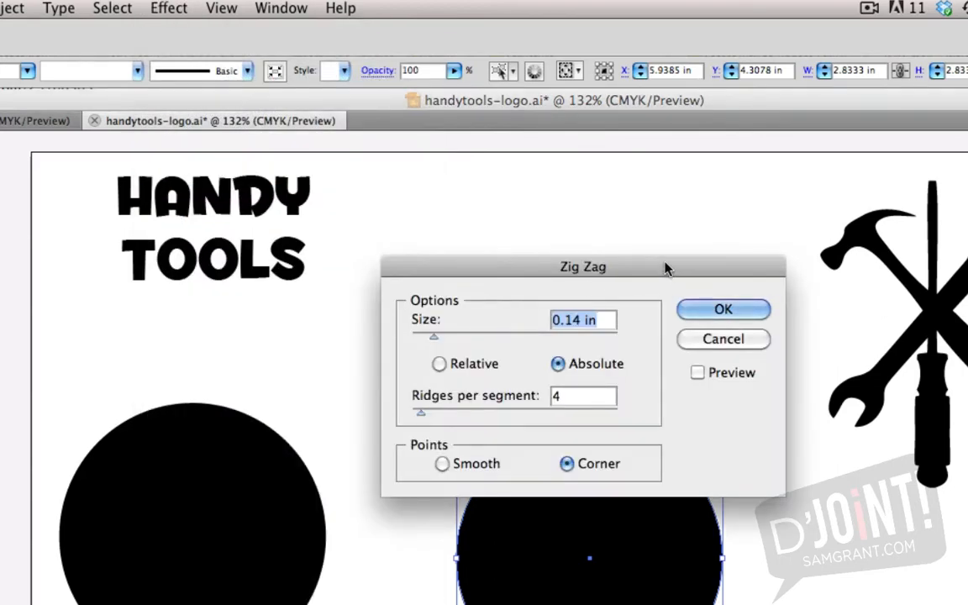
{"action": "left_click_drag", "start_coordinate": [668, 265], "coordinate": [629, 172]}
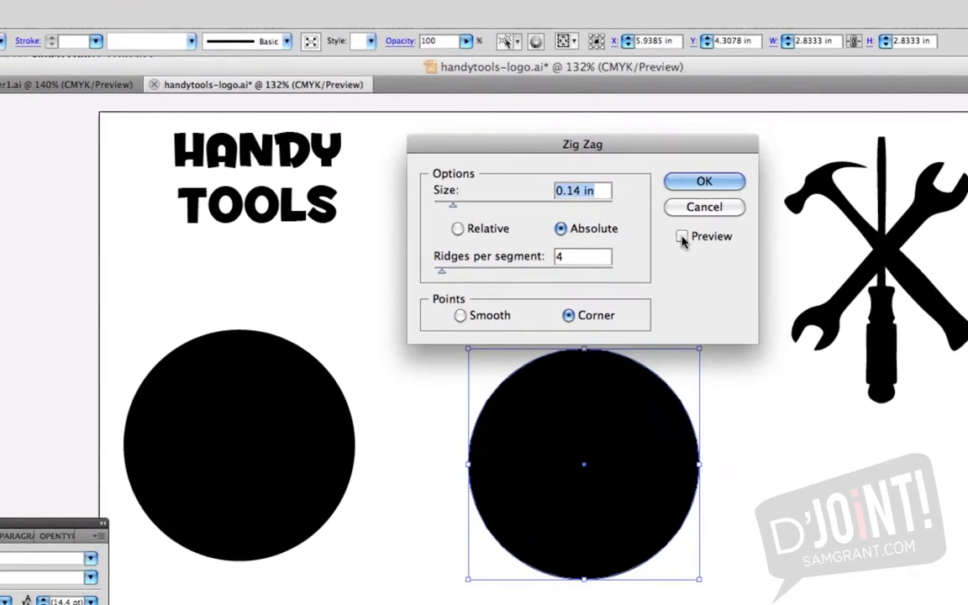
{"action": "left_click", "coordinate": [688, 252]}
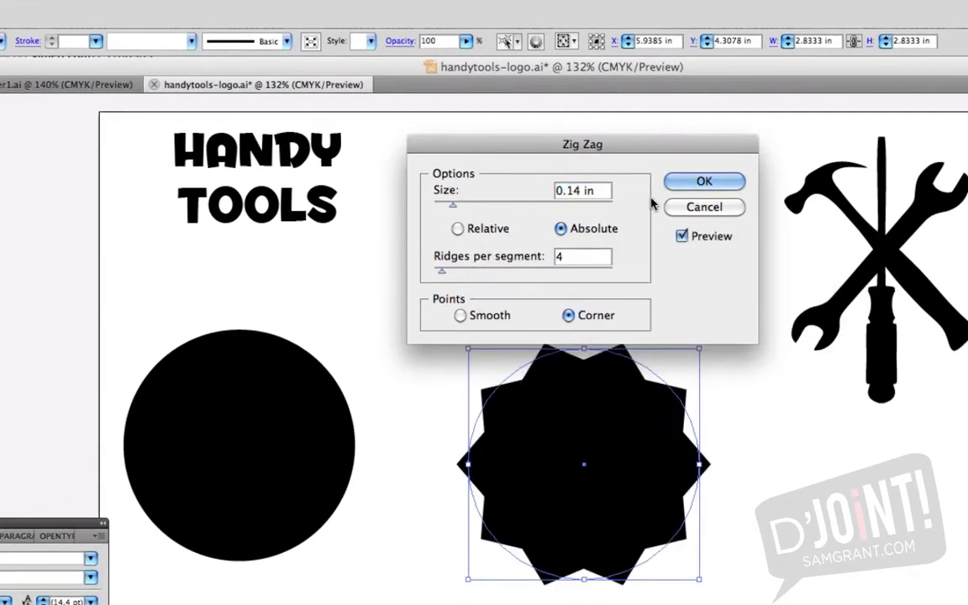
{"action": "left_click_drag", "start_coordinate": [663, 146], "coordinate": [663, 132]}
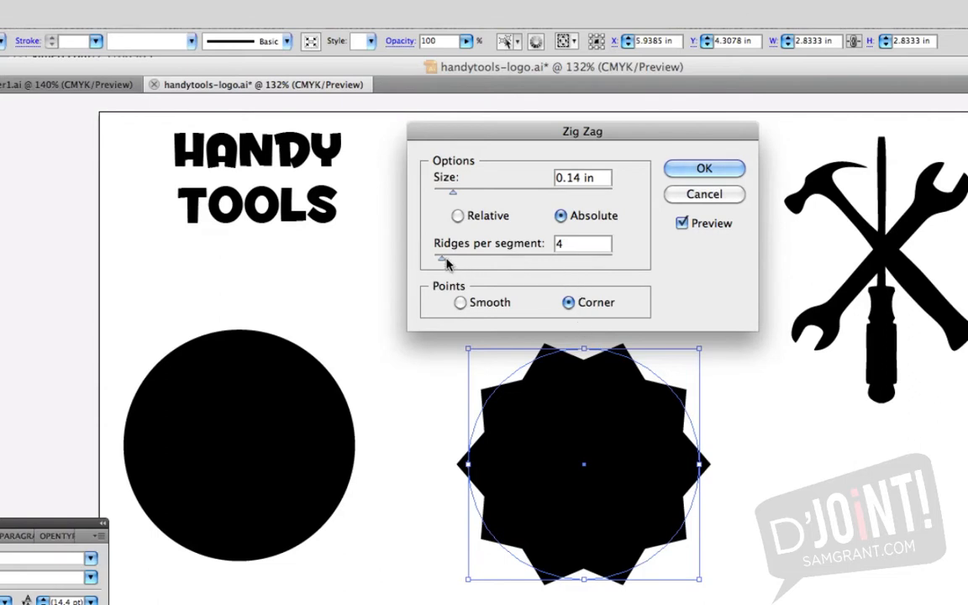
Step: Apply the Zig Zag effect with an absolute size of 0.07 in, 12 ridges per segment and corner points
{"action": "left_click", "coordinate": [459, 217]}
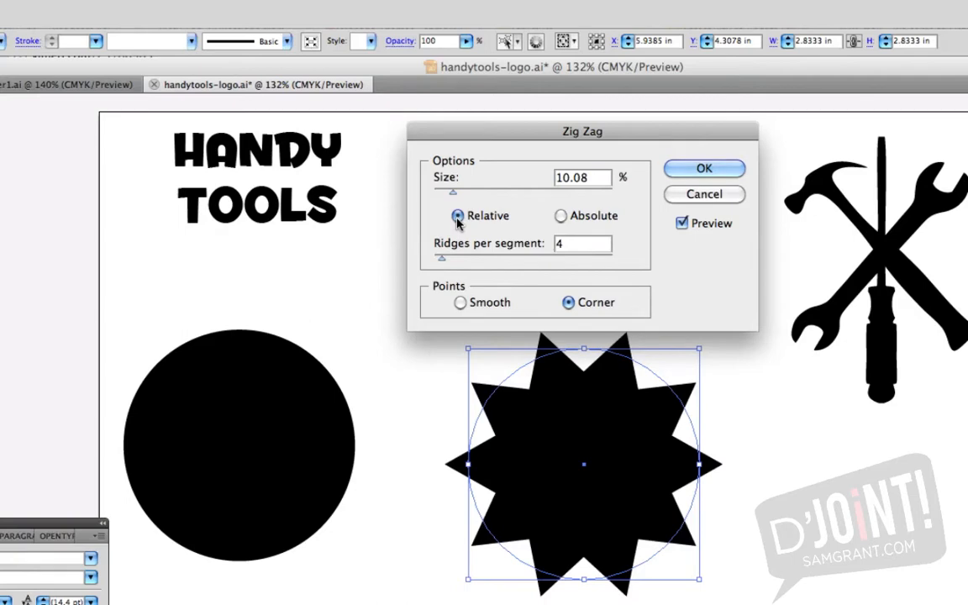
{"action": "left_click", "coordinate": [561, 217]}
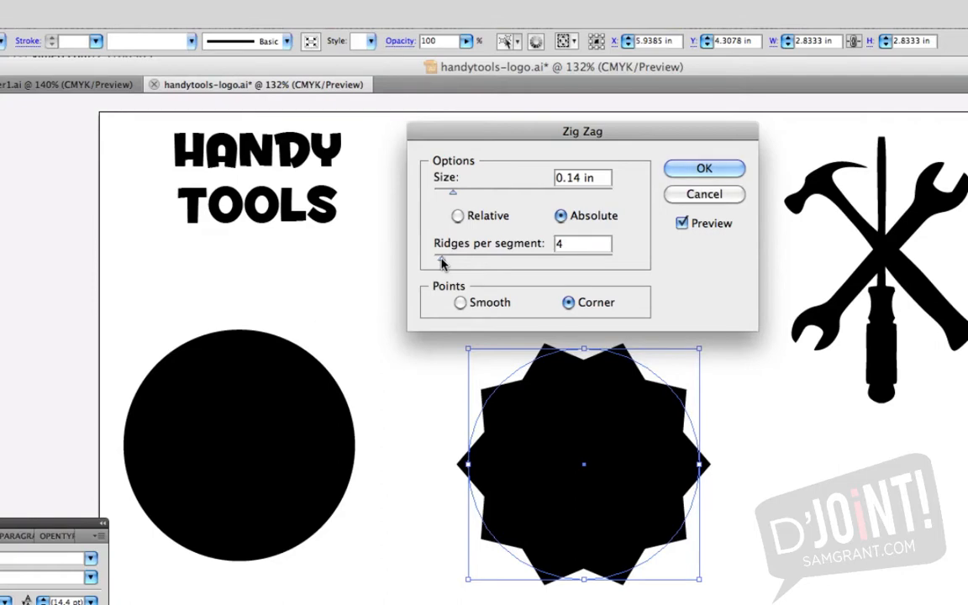
{"action": "left_click_drag", "start_coordinate": [443, 263], "coordinate": [453, 263]}
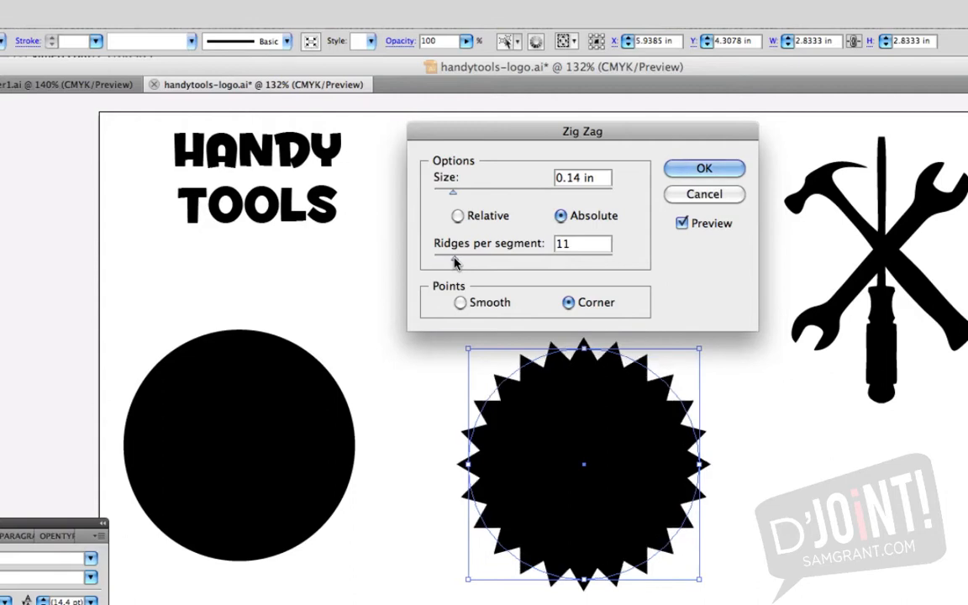
{"action": "left_click_drag", "start_coordinate": [454, 263], "coordinate": [457, 263]}
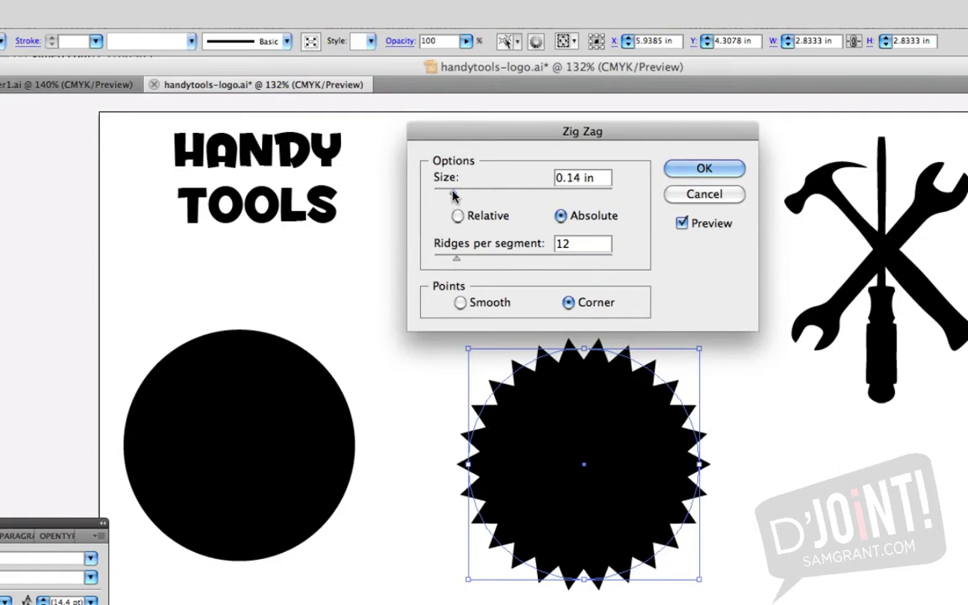
{"action": "left_click_drag", "start_coordinate": [454, 196], "coordinate": [444, 196]}
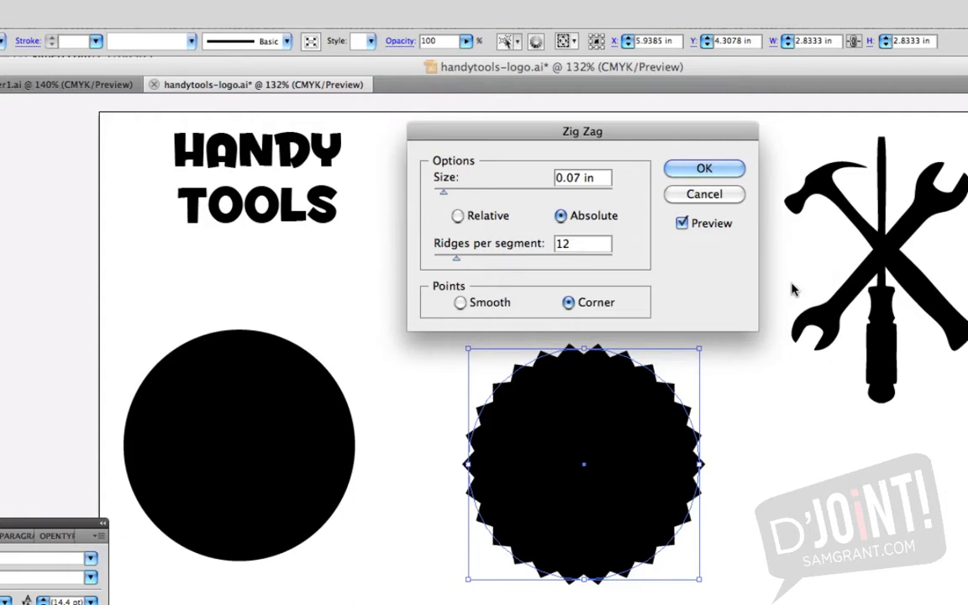
{"action": "left_click", "coordinate": [460, 304]}
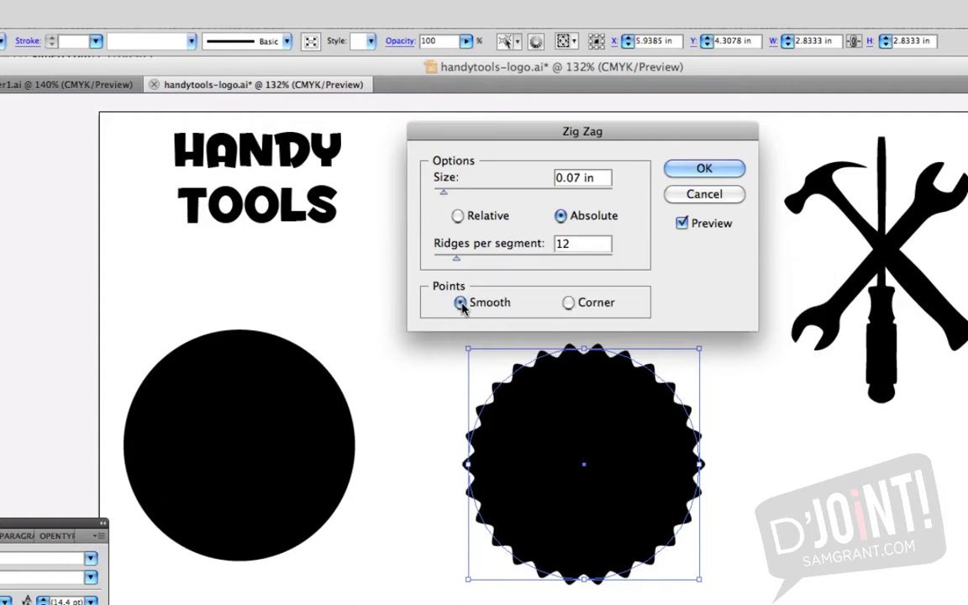
{"action": "left_click", "coordinate": [570, 304]}
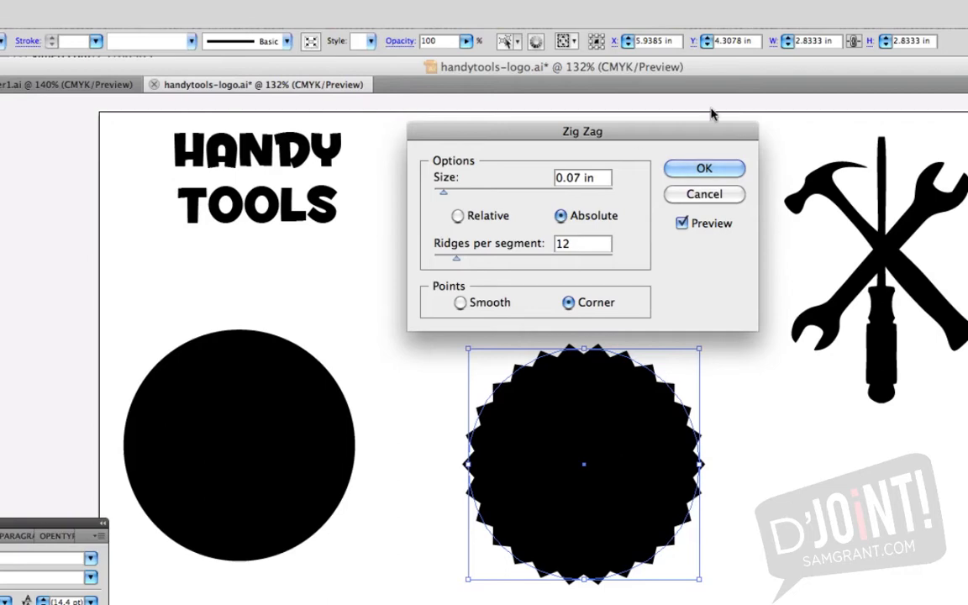
{"action": "left_click", "coordinate": [714, 173]}
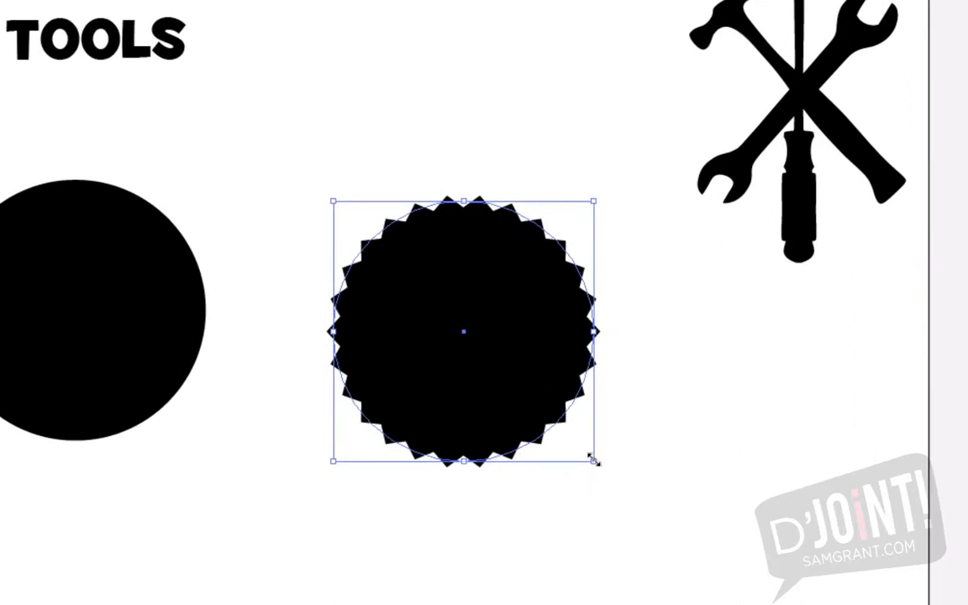
Step: Enlarge the zig-zag circle to about 3.5 in across, placed higher on the artboard, and fill it with light orange
{"action": "left_click_drag", "start_coordinate": [592, 459], "coordinate": [654, 538]}
{"action": "left_click_drag", "start_coordinate": [549, 427], "coordinate": [514, 295]}
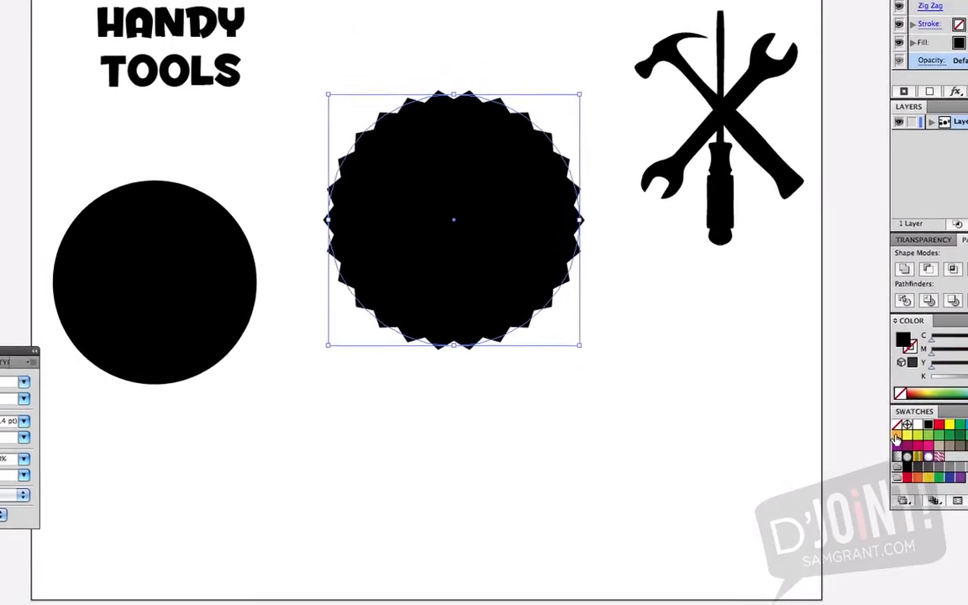
{"action": "left_click", "coordinate": [898, 437]}
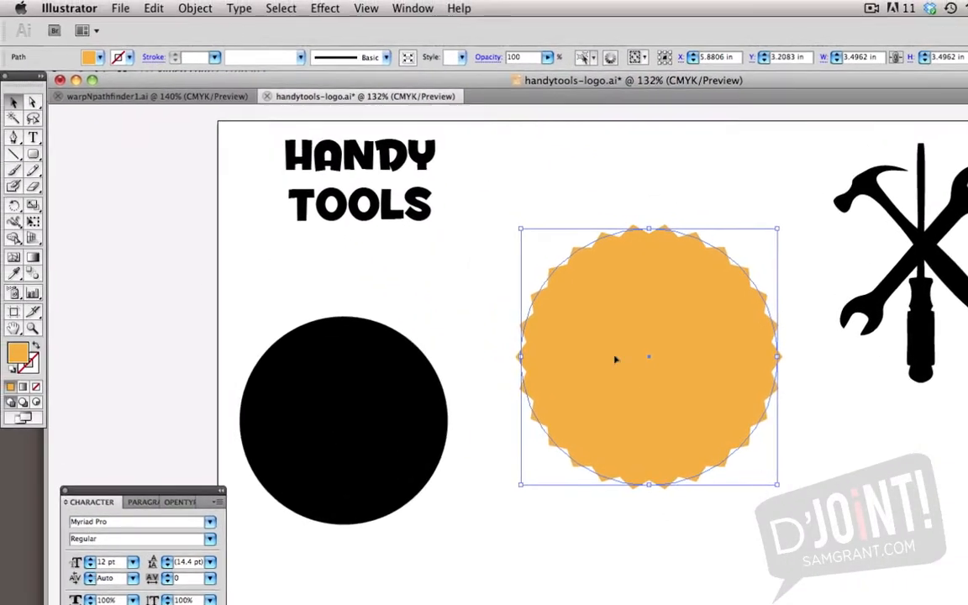
Step: Paste a copy of the orange zig-zag circle in front, scaled about its centre to about 2.61 in, and fill it purple
{"action": "left_click", "coordinate": [151, 8]}
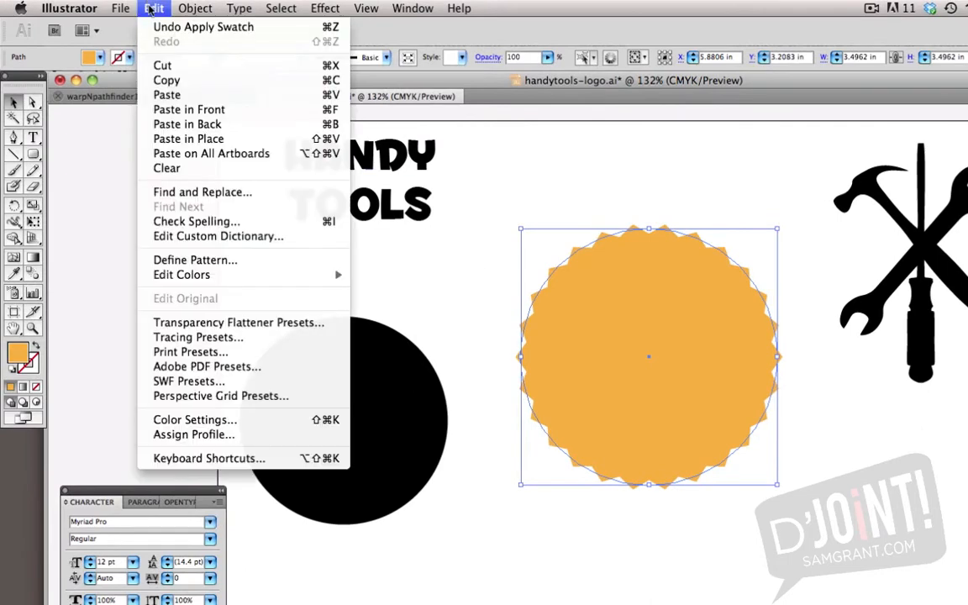
{"action": "left_click", "coordinate": [147, 80]}
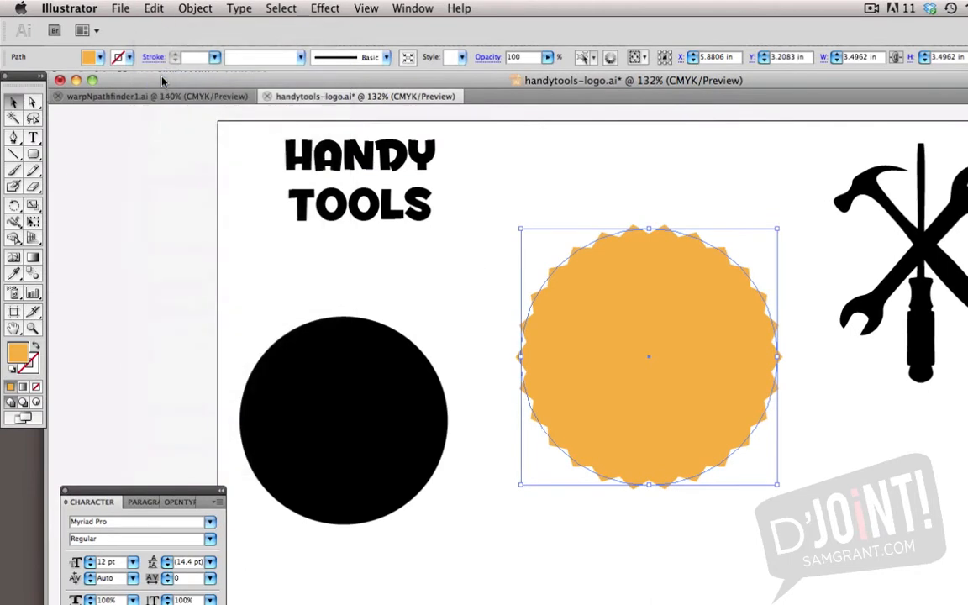
{"action": "left_click", "coordinate": [154, 8]}
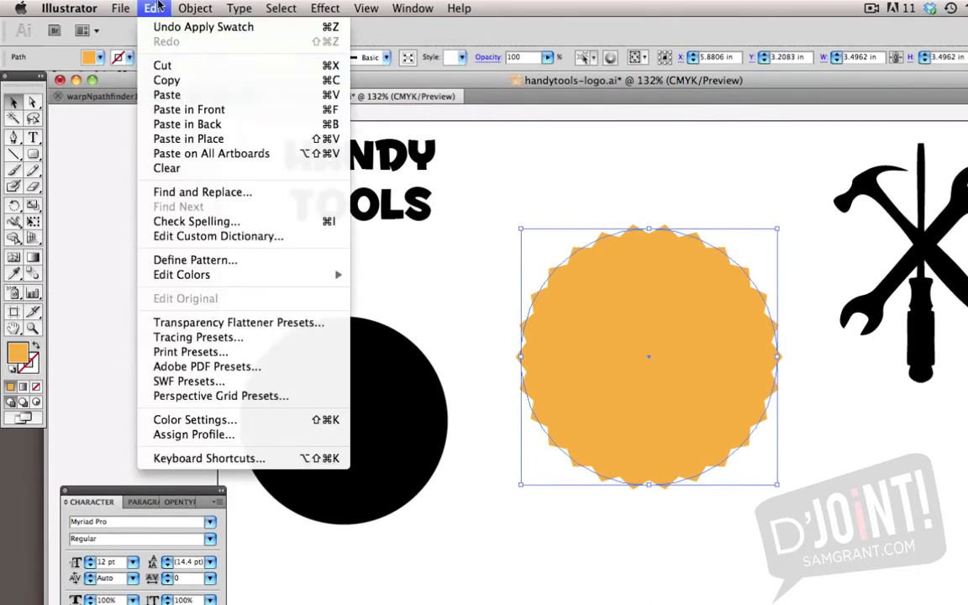
{"action": "left_click", "coordinate": [181, 110]}
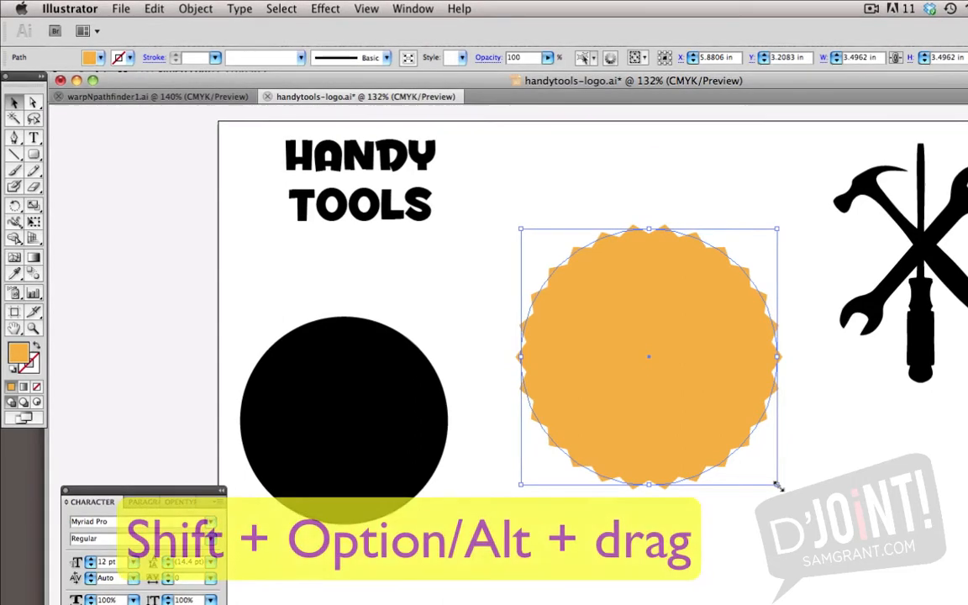
{"action": "left_click_drag", "start_coordinate": [777, 485], "coordinate": [744, 458]}
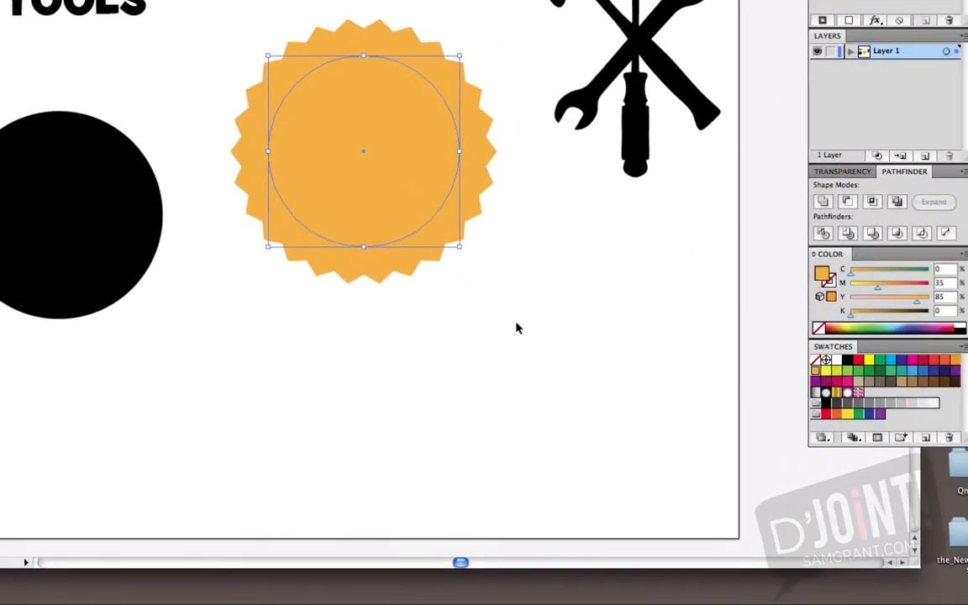
{"action": "left_click", "coordinate": [816, 380]}
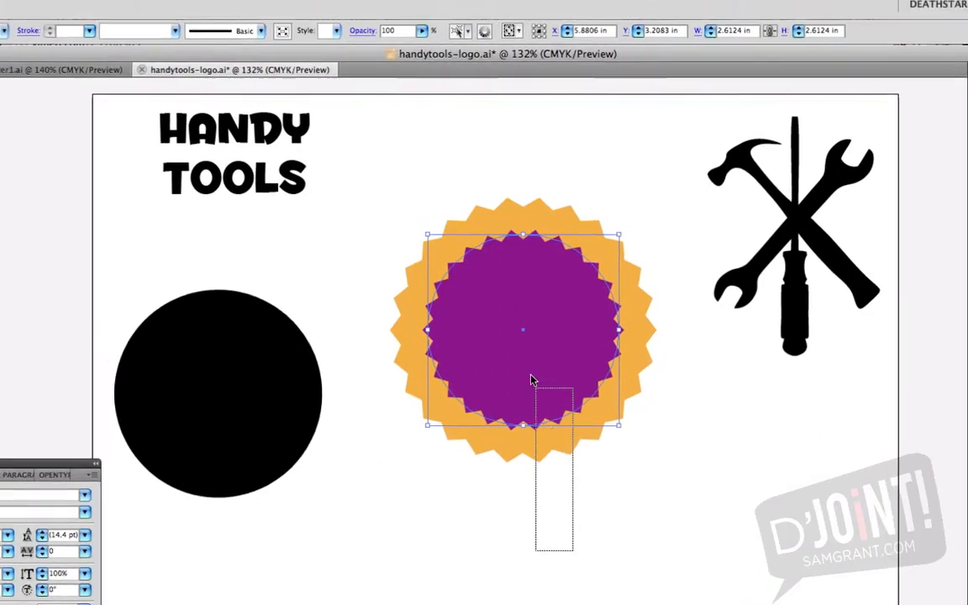
Step: Expand the appearance of both zig-zag circles and try subtracting the purple one from the orange one with Minus Front
{"action": "left_click_drag", "start_coordinate": [531, 380], "coordinate": [485, 351]}
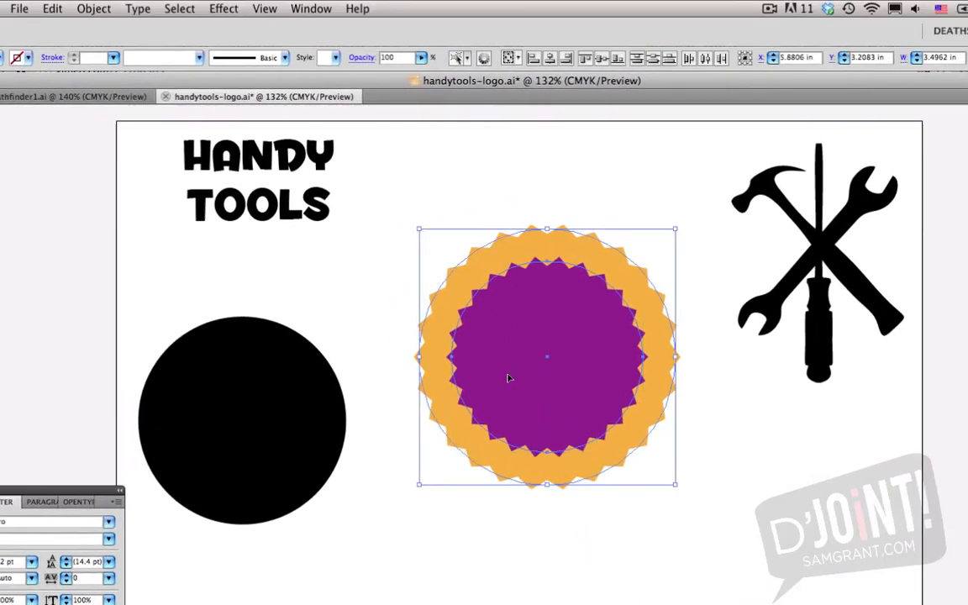
{"action": "left_click", "coordinate": [96, 9]}
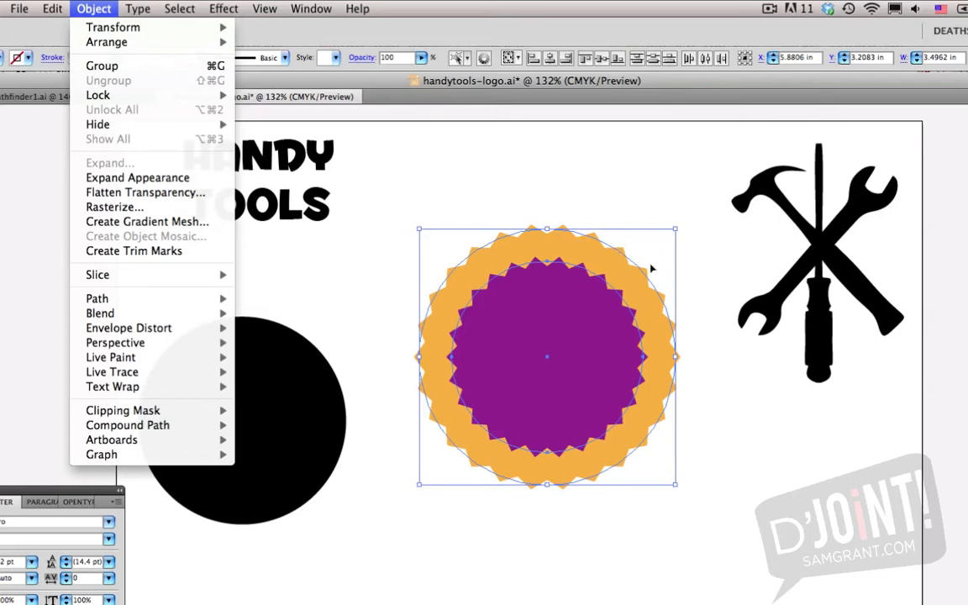
{"action": "left_click", "coordinate": [111, 184]}
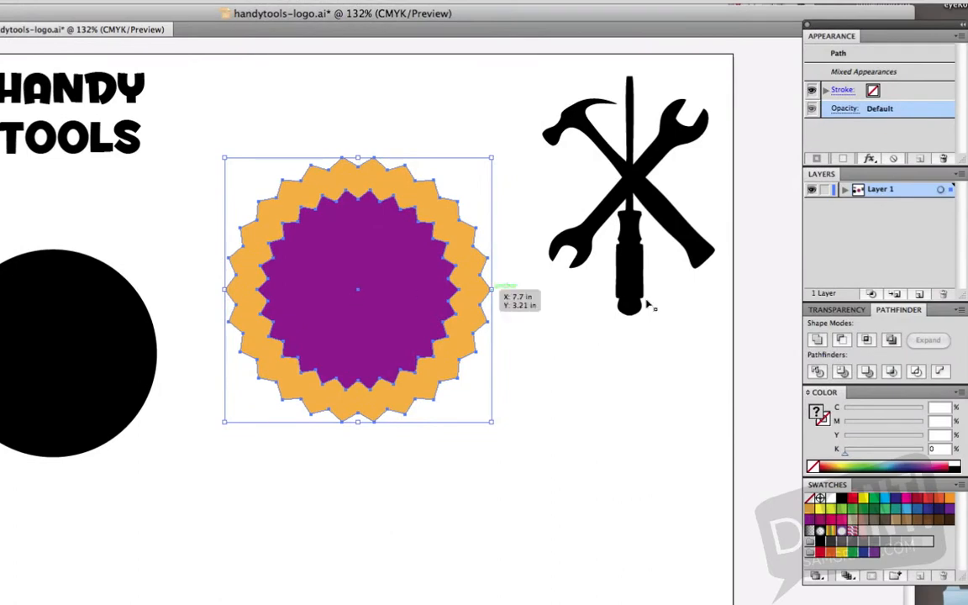
{"action": "left_click", "coordinate": [842, 340]}
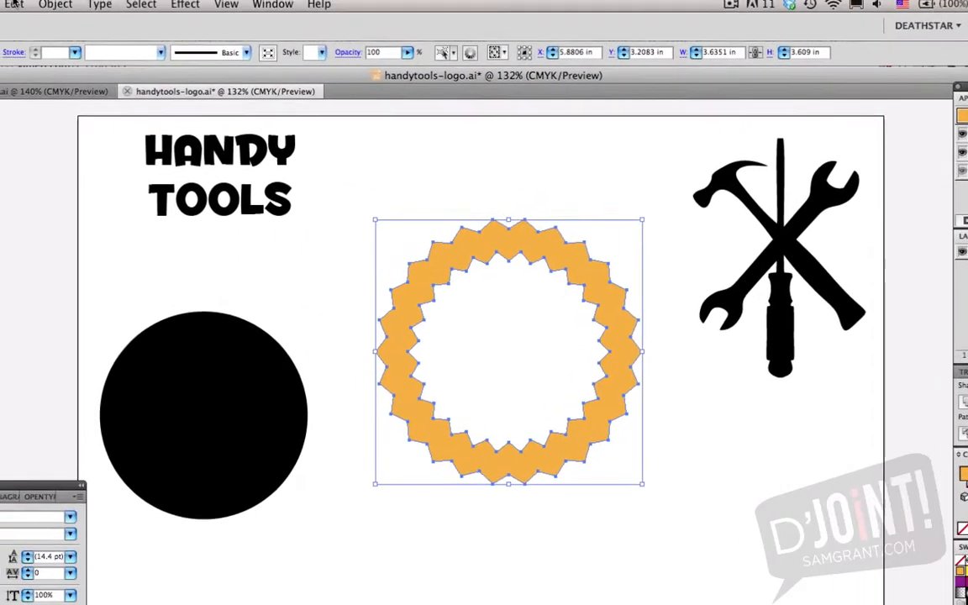
Step: Undo the subtraction and the expanded appearance of the two zig-zag circles
{"action": "left_click", "coordinate": [26, 8]}
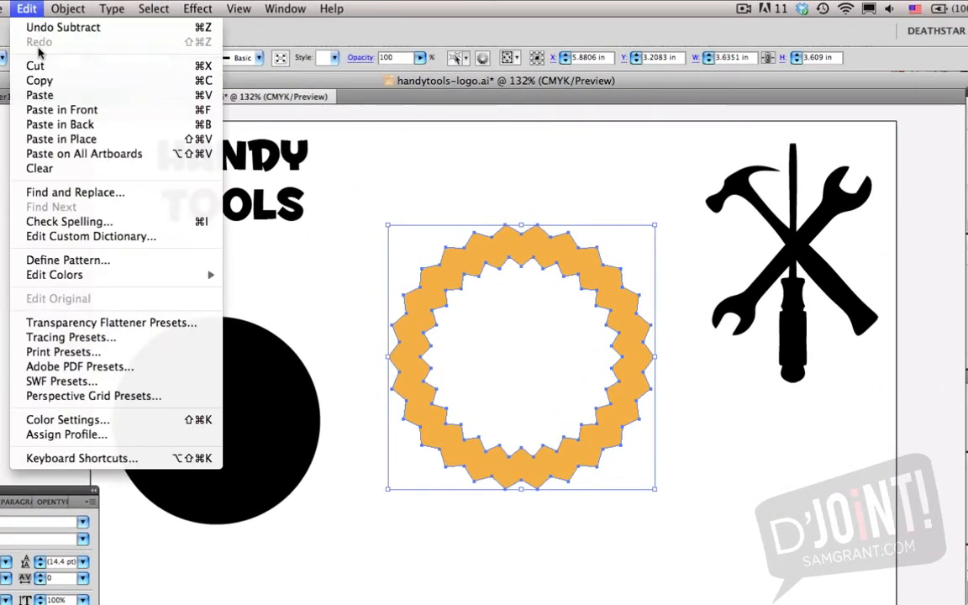
{"action": "left_click", "coordinate": [38, 27]}
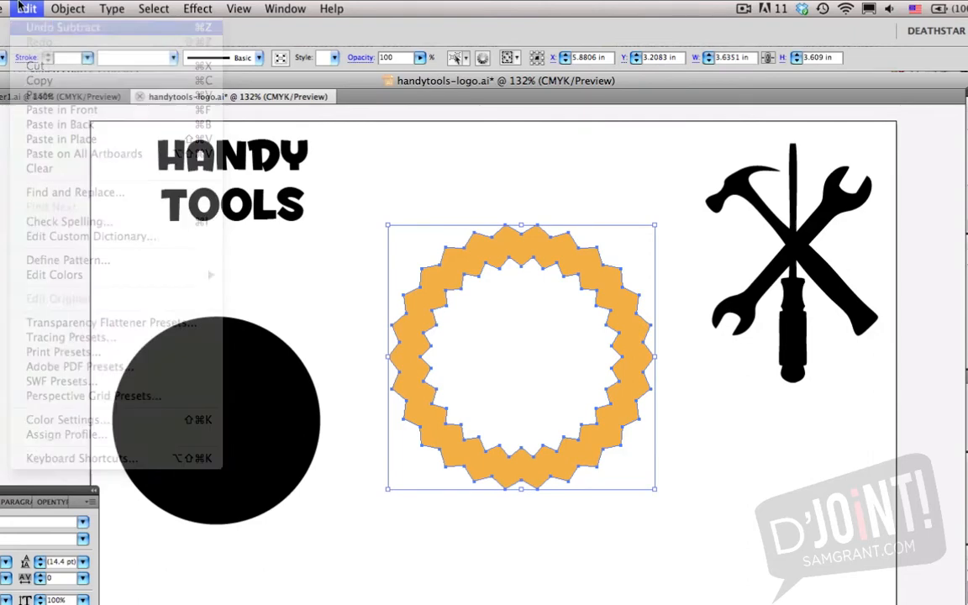
{"action": "left_click", "coordinate": [24, 7]}
{"action": "left_click", "coordinate": [29, 30]}
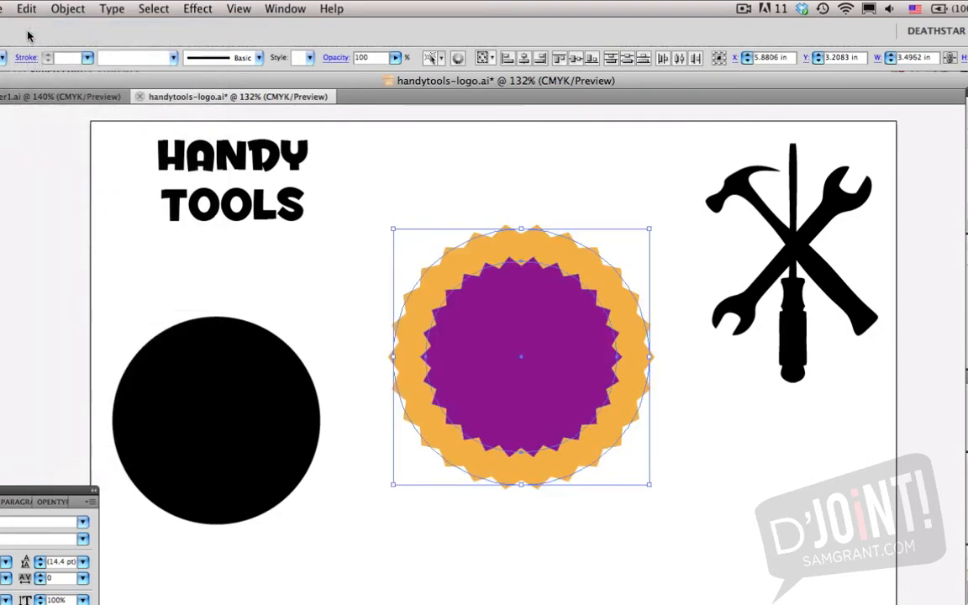
Step: Remove the Zig Zag effect from the purple circle and scale it about its centre to about 2.17 in
{"action": "left_click", "coordinate": [607, 484]}
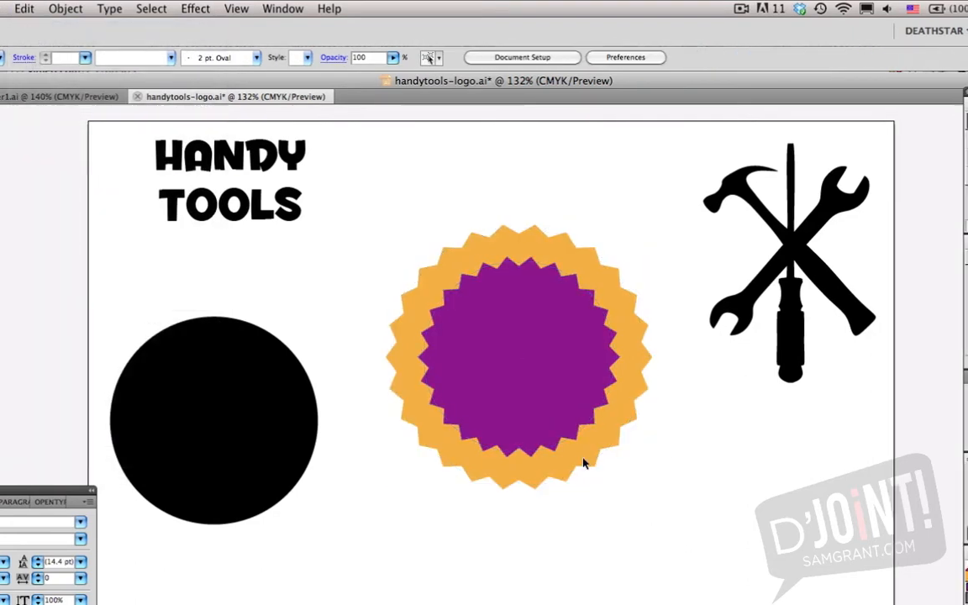
{"action": "left_click", "coordinate": [495, 389]}
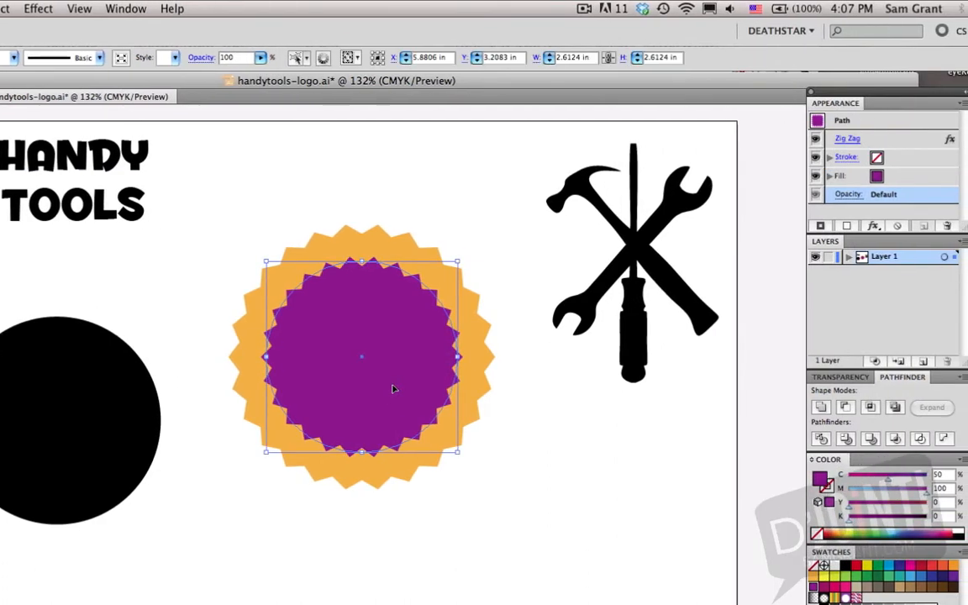
{"action": "left_click", "coordinate": [906, 141]}
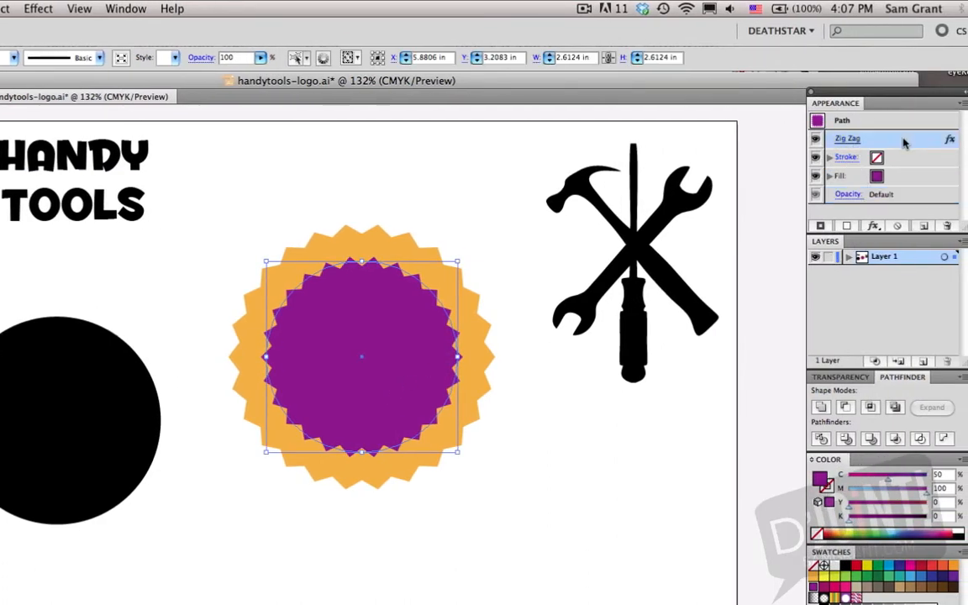
{"action": "left_click", "coordinate": [945, 227]}
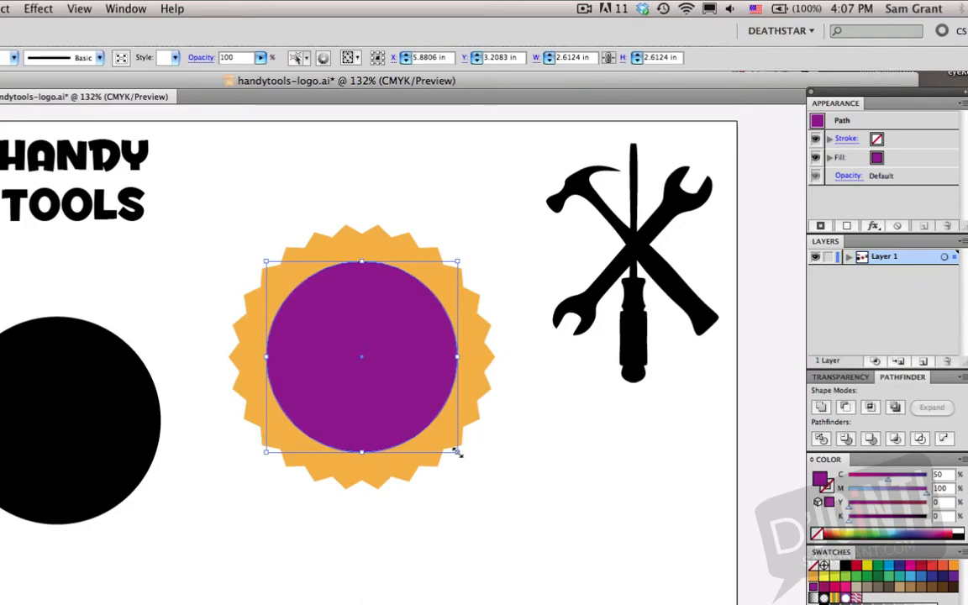
{"action": "mouse_move", "coordinate": [458, 452]}
{"action": "left_mouse_down"}
{"action": "mouse_move", "coordinate": [435, 434]}
{"action": "mouse_move", "coordinate": [448, 434]}
{"action": "left_mouse_up"}
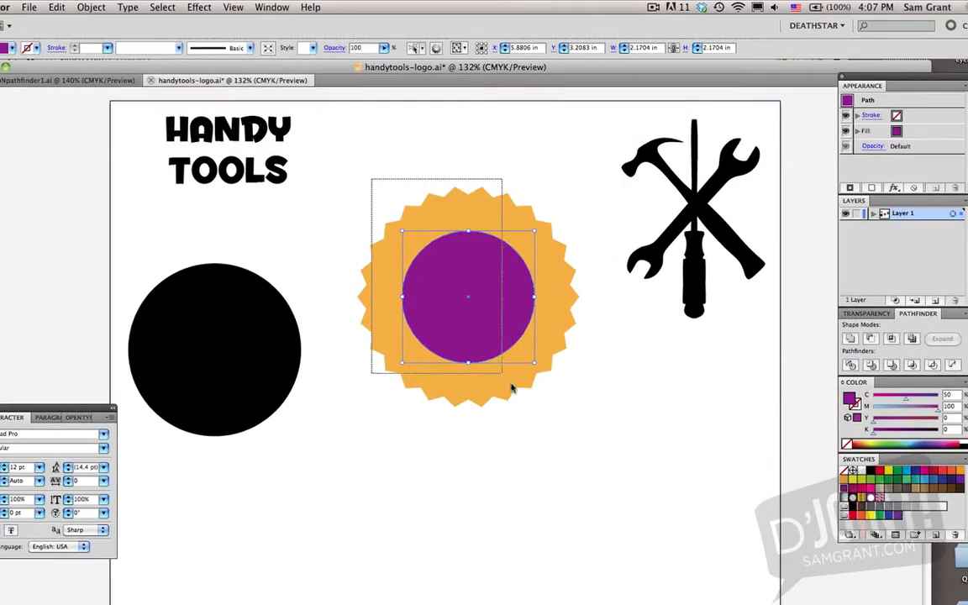
Step: Expand the appearance of the orange and purple shapes, subtract the purple circle with Minus Front, and deselect the ring
{"action": "left_click", "coordinate": [511, 388], "text": "shift"}
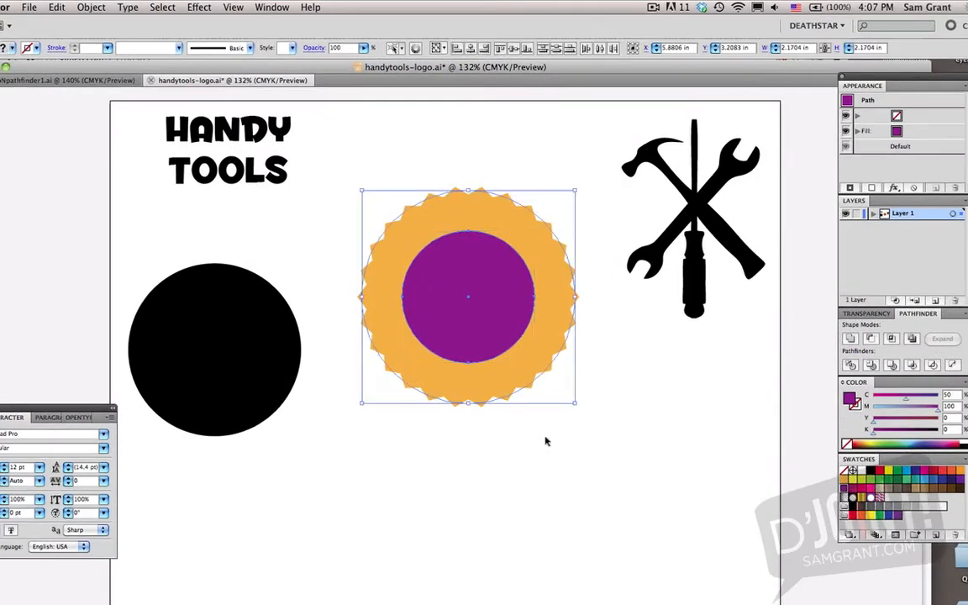
{"action": "left_click", "coordinate": [57, 7]}
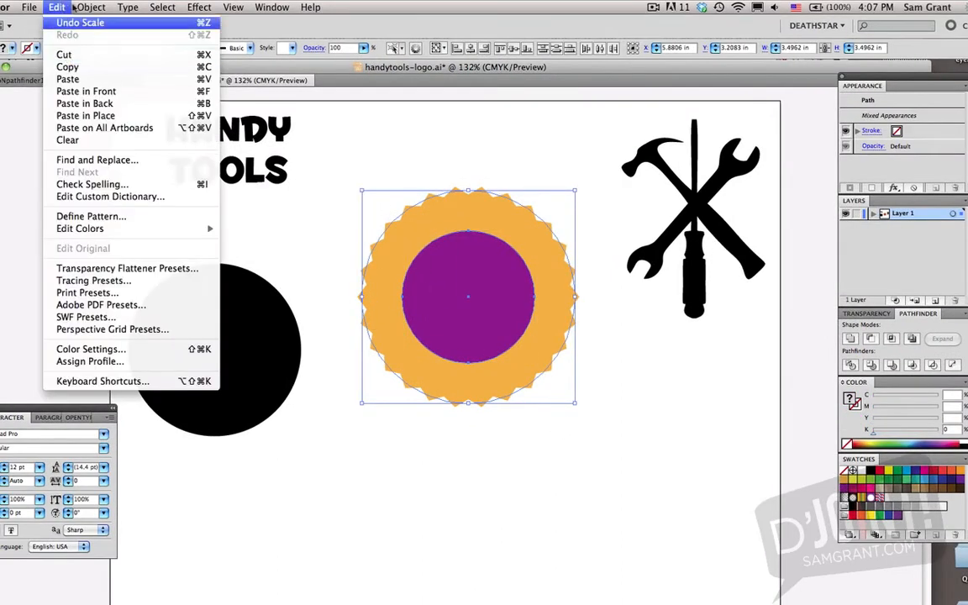
{"action": "mouse_move", "coordinate": [90, 10]}
{"action": "left_click", "coordinate": [118, 149]}
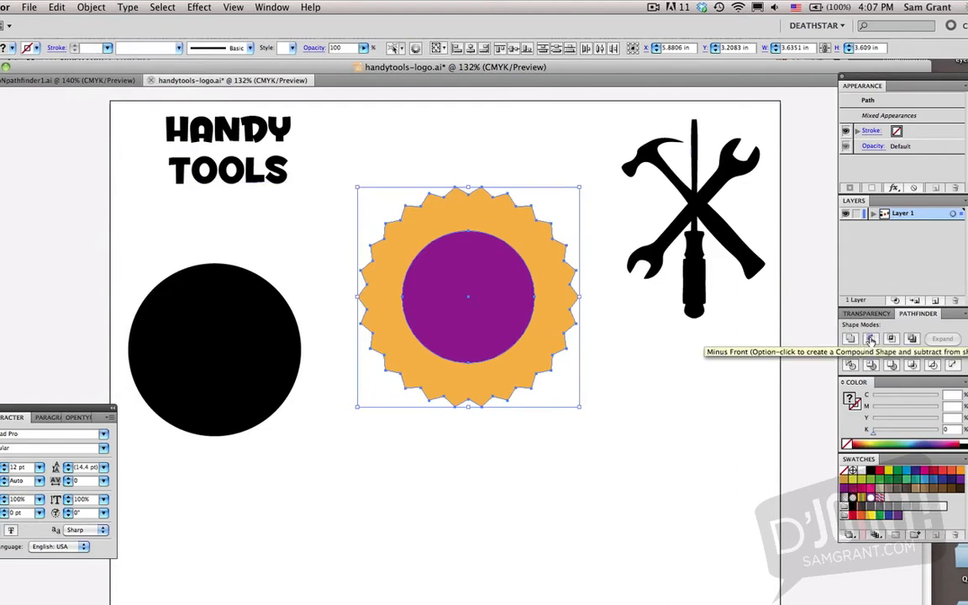
{"action": "left_click", "coordinate": [871, 339]}
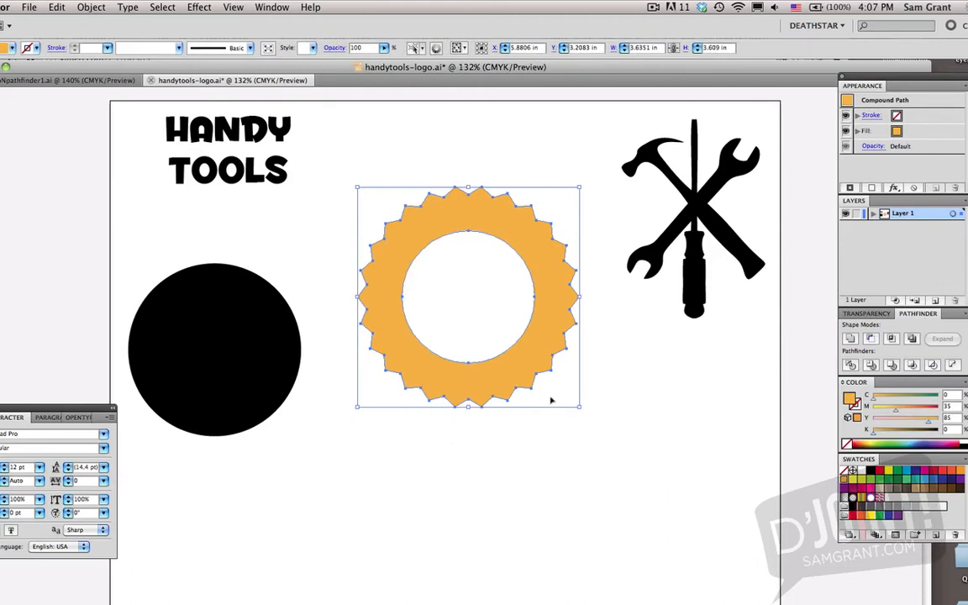
{"action": "left_click", "coordinate": [369, 551]}
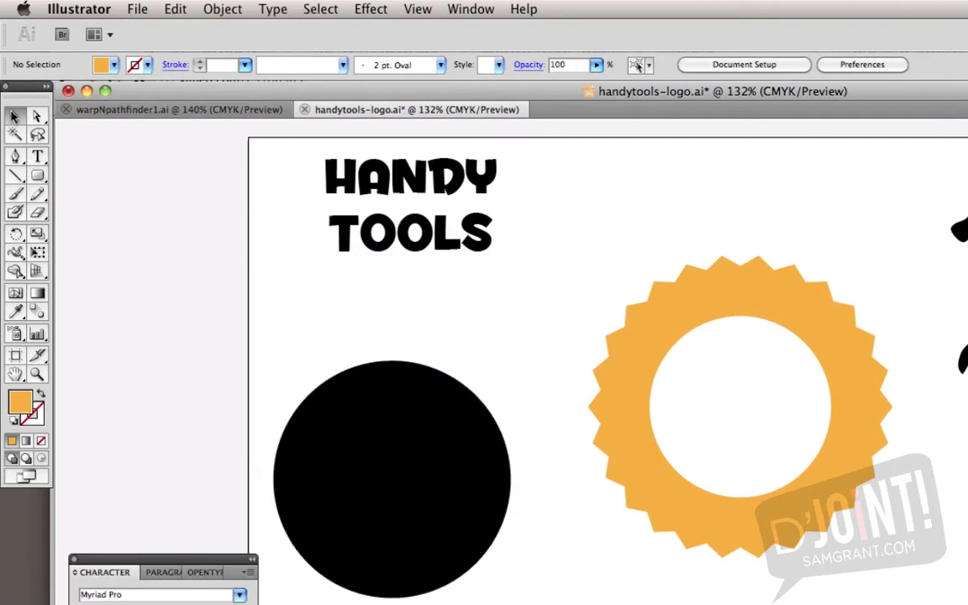
Step: Copy the word HANDY from the lettering with the Type tool
{"action": "left_click", "coordinate": [37, 157]}
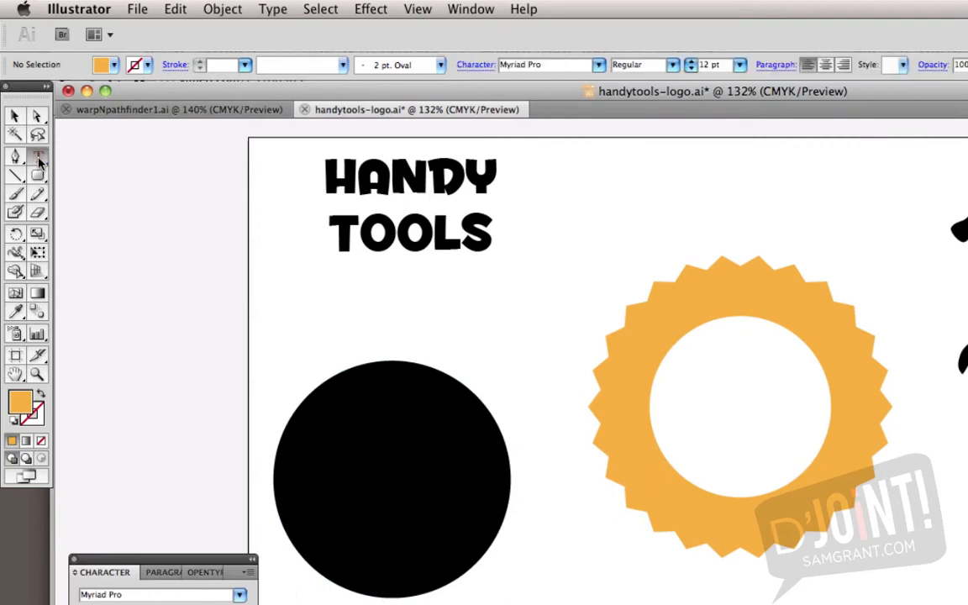
{"action": "double_click", "coordinate": [415, 177]}
{"action": "key", "text": "super+c"}
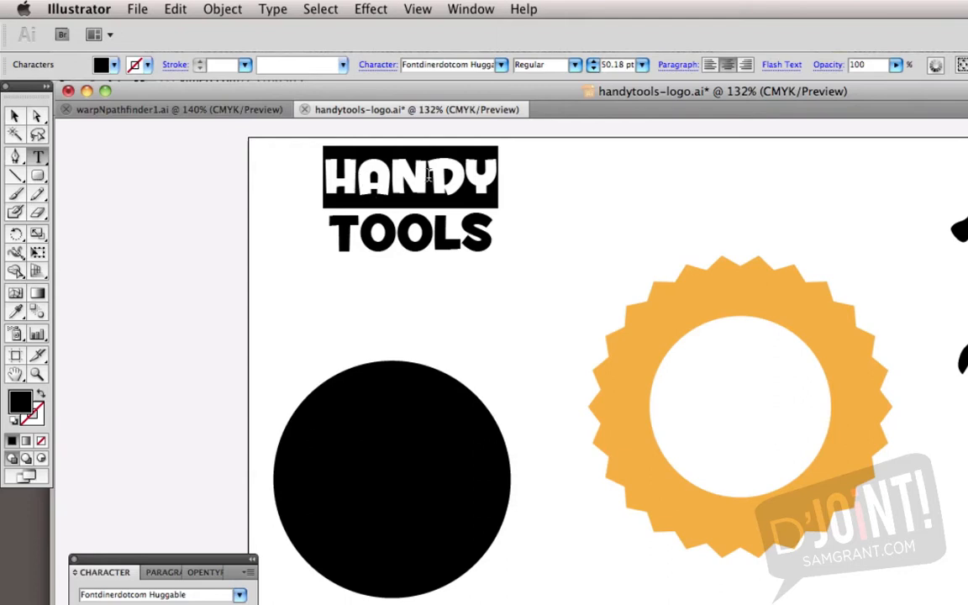
Step: Copy the word HANDY, turn the black circle into a type path from its top anchor, and paste the word onto it
{"action": "left_click", "coordinate": [173, 9]}
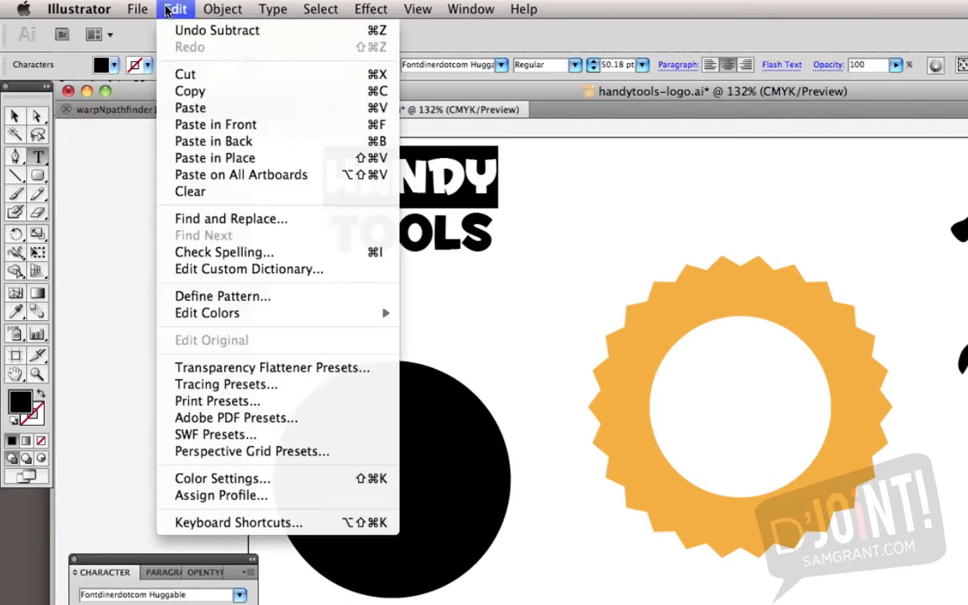
{"action": "left_click", "coordinate": [194, 91]}
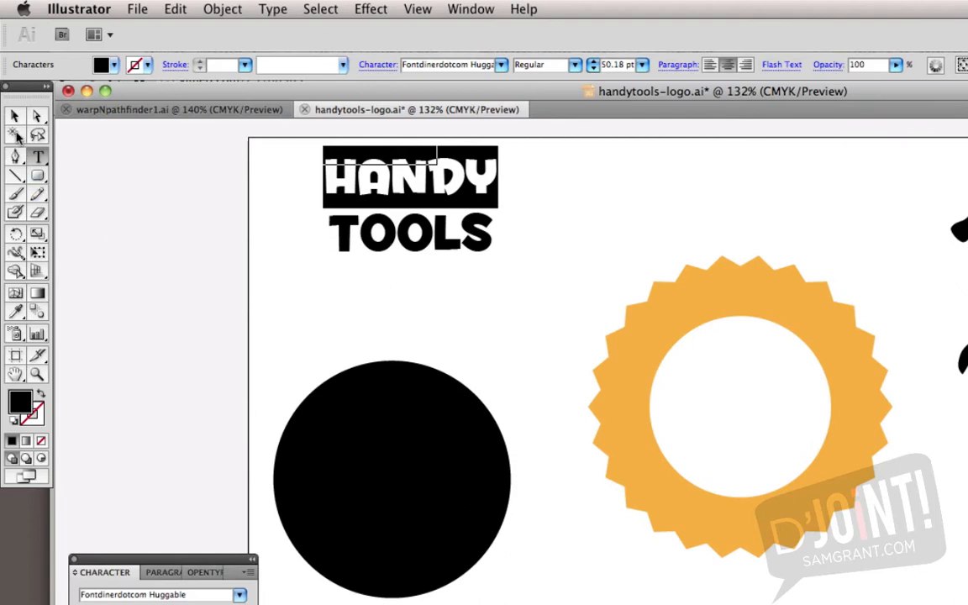
{"action": "left_click", "coordinate": [16, 117]}
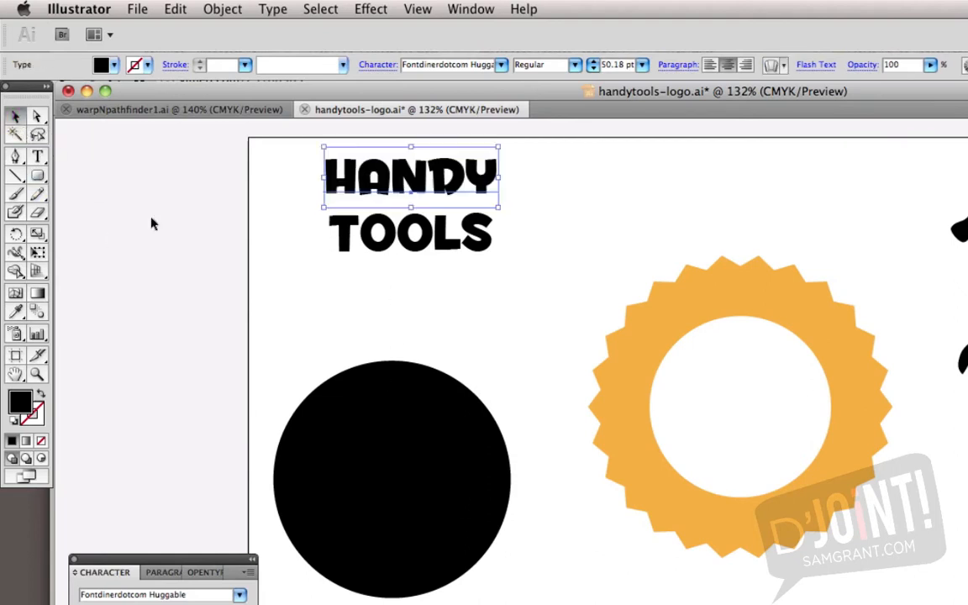
{"action": "left_click", "coordinate": [399, 489]}
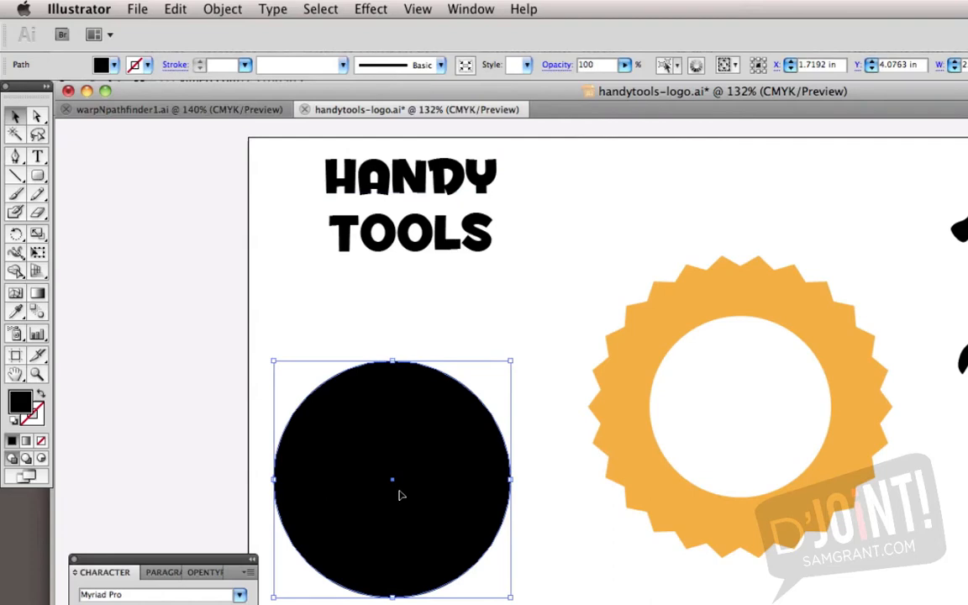
{"action": "left_click", "coordinate": [37, 157]}
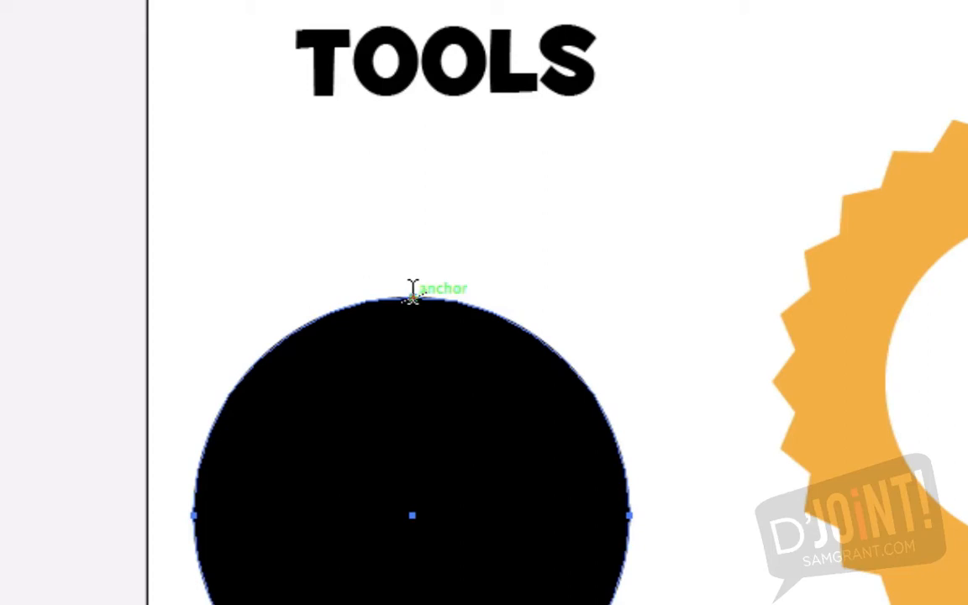
{"action": "left_click", "coordinate": [412, 290]}
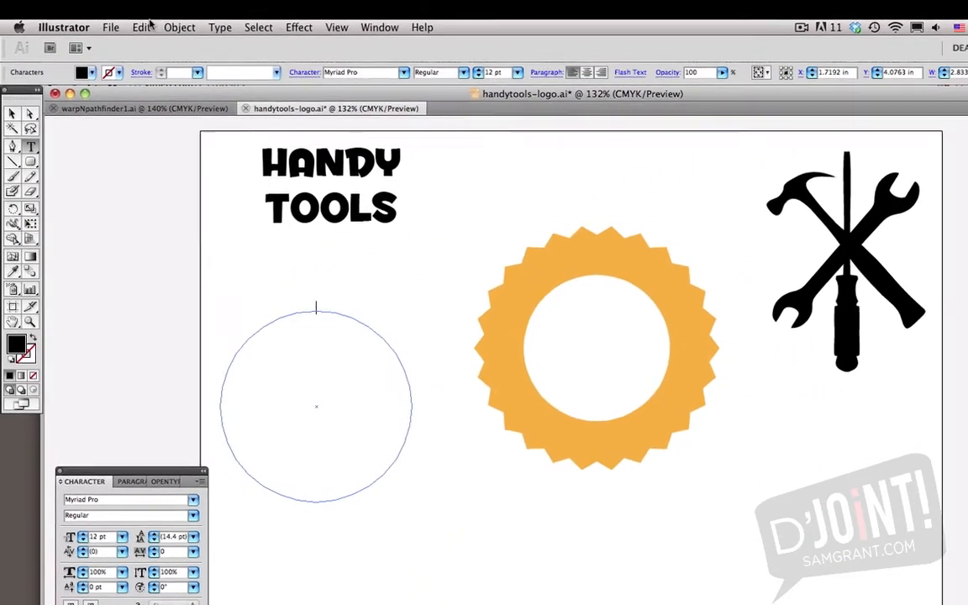
{"action": "left_click", "coordinate": [143, 27]}
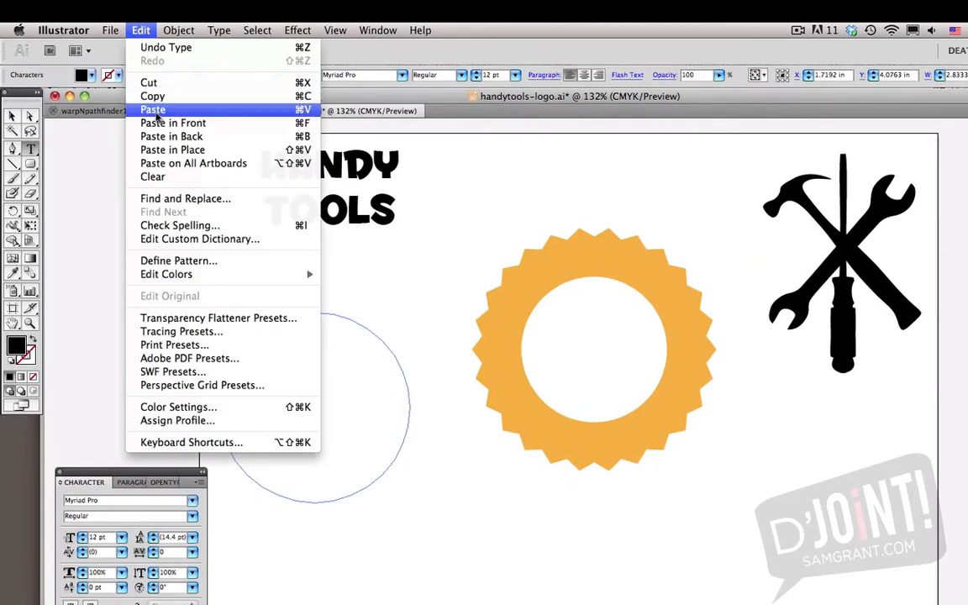
{"action": "left_click", "coordinate": [154, 110]}
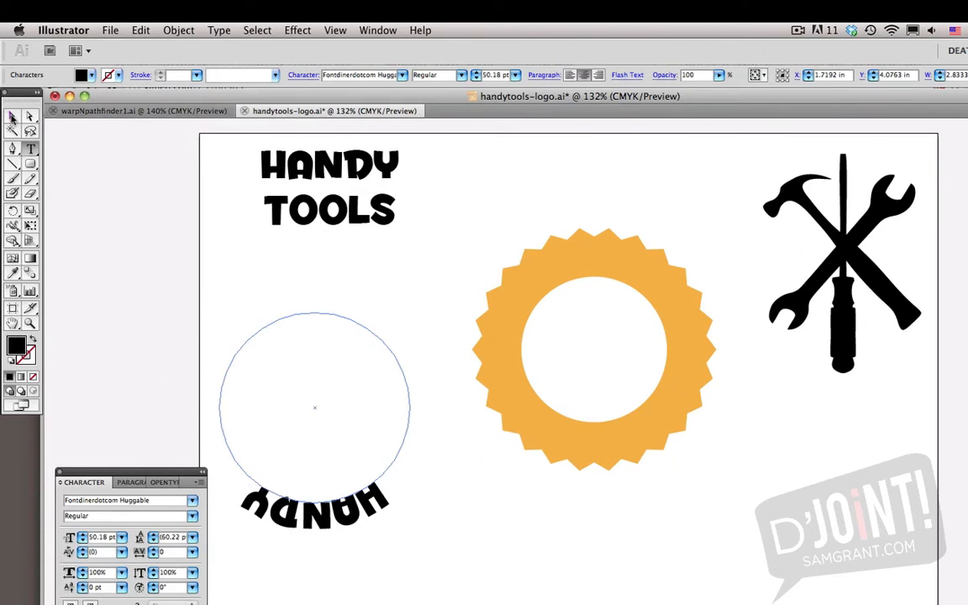
Step: Slide the HANDY path text to the top centre of the circle and spread its start and end brackets to both lower sides
{"action": "left_click", "coordinate": [12, 119]}
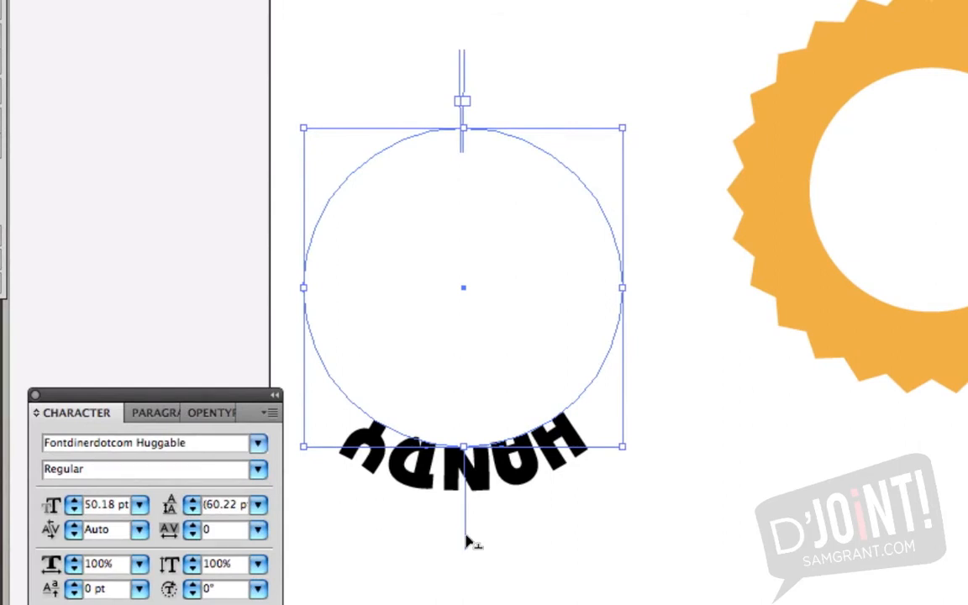
{"action": "left_click_drag", "start_coordinate": [466, 538], "coordinate": [465, 118]}
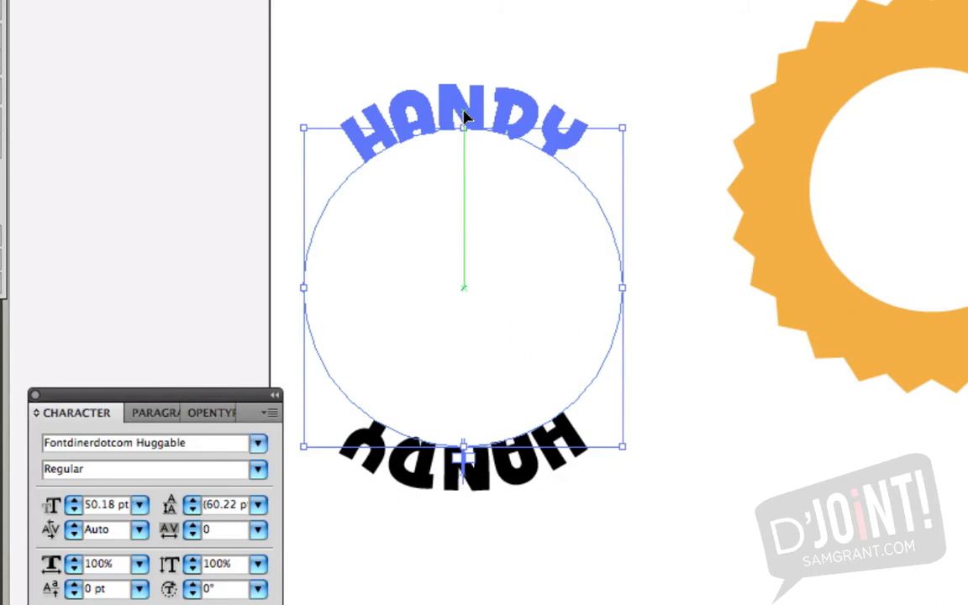
{"action": "left_click_drag", "start_coordinate": [465, 118], "coordinate": [464, 117]}
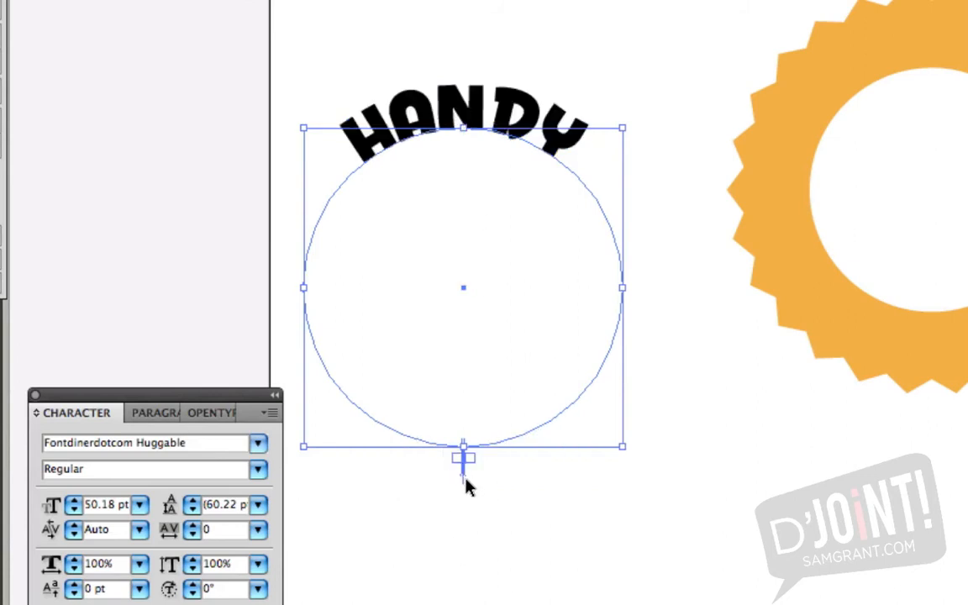
{"action": "left_click_drag", "start_coordinate": [465, 476], "coordinate": [632, 459]}
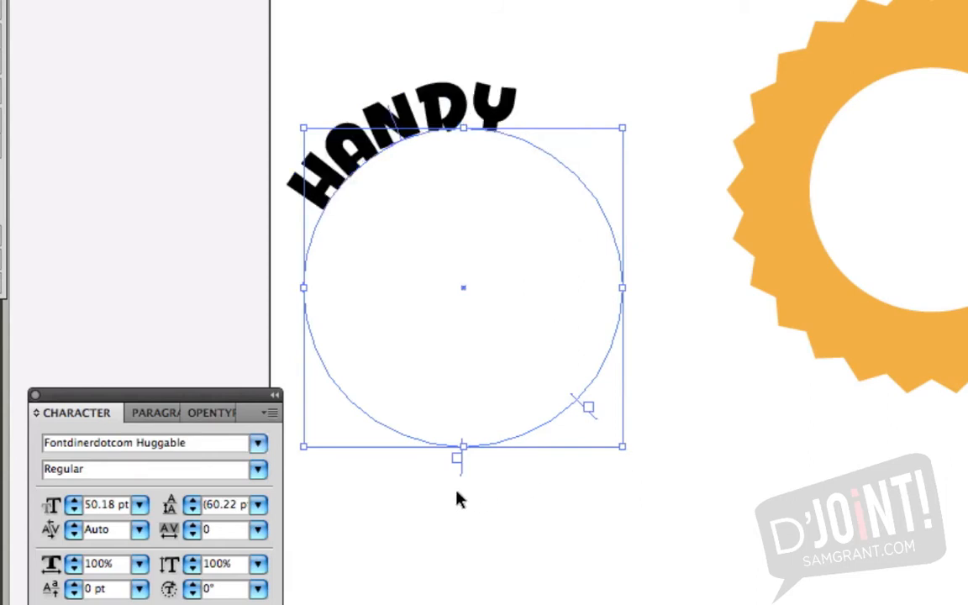
{"action": "left_click_drag", "start_coordinate": [461, 480], "coordinate": [303, 452]}
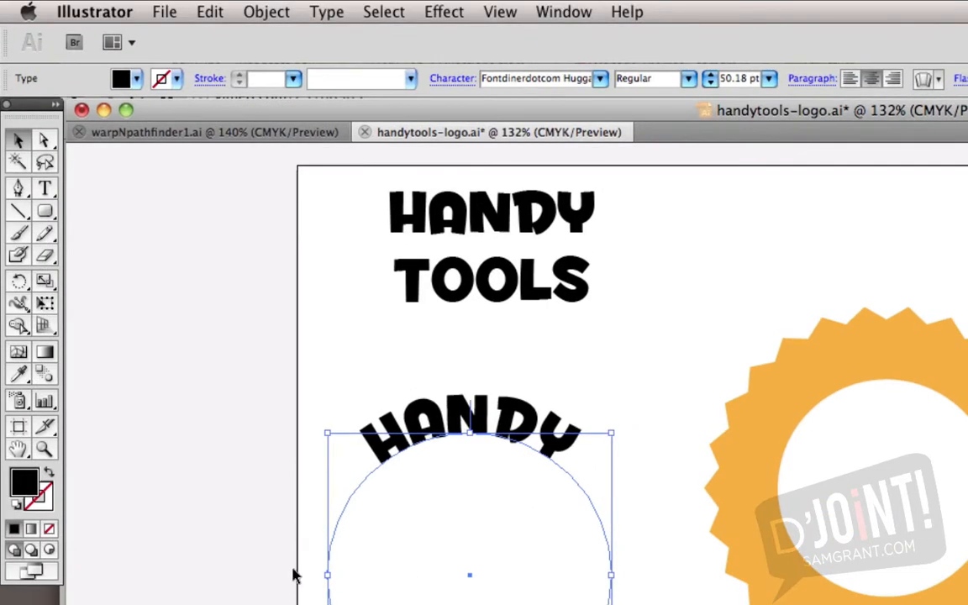
Step: Copy the word TOOLS from the straight lettering with the Type tool
{"action": "left_click", "coordinate": [45, 189]}
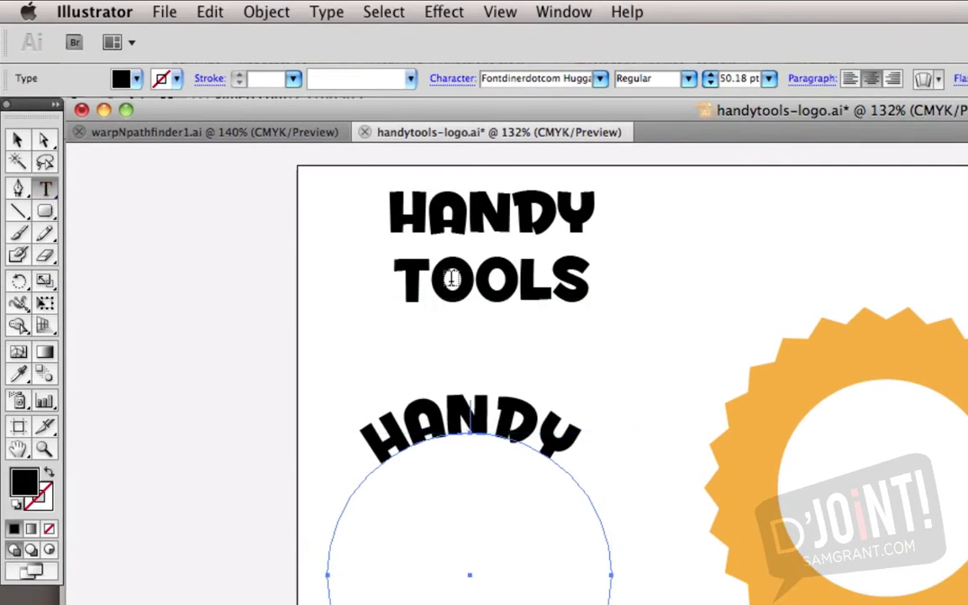
{"action": "left_click", "coordinate": [497, 277]}
{"action": "double_click", "coordinate": [500, 285]}
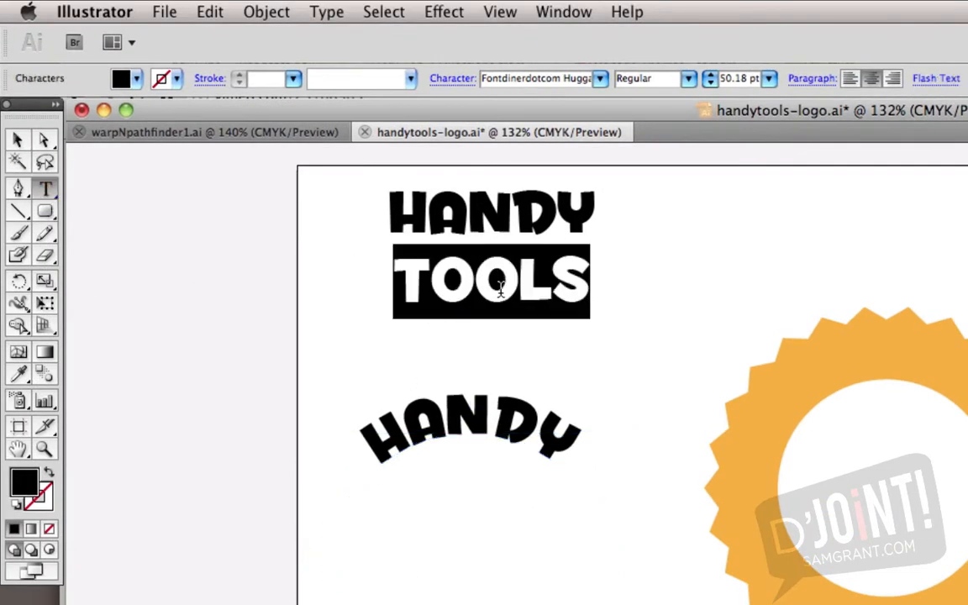
{"action": "left_click", "coordinate": [201, 11]}
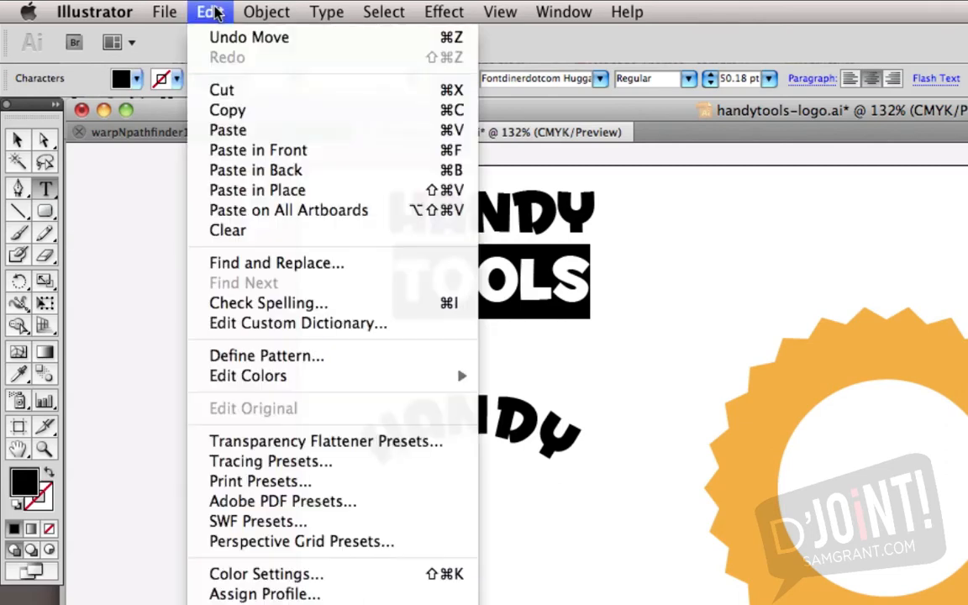
{"action": "left_click", "coordinate": [240, 110]}
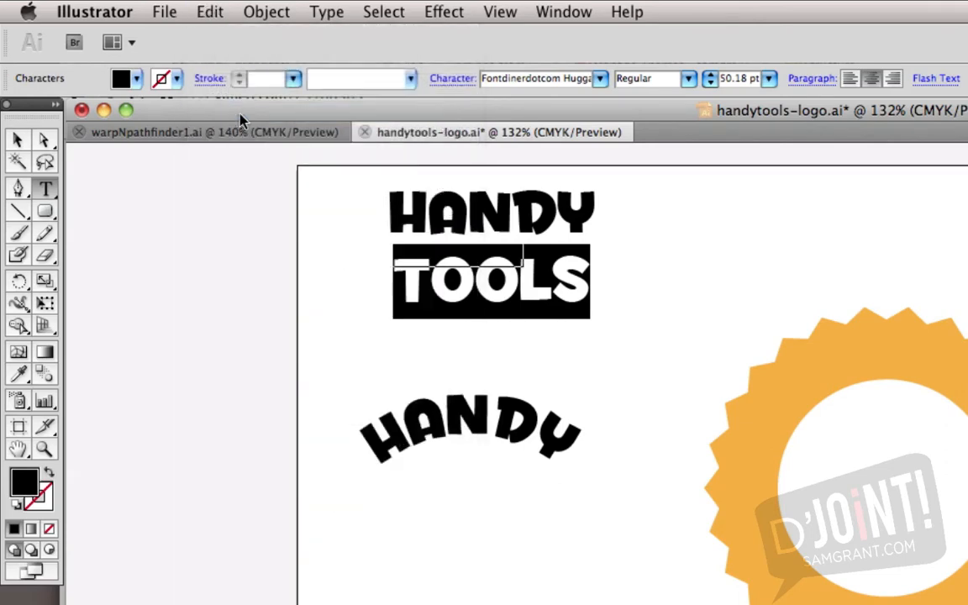
Step: Duplicate the circular HANDY text with Paste in Front and flip the copy to the inside of the circle's bottom edge
{"action": "left_click", "coordinate": [17, 138]}
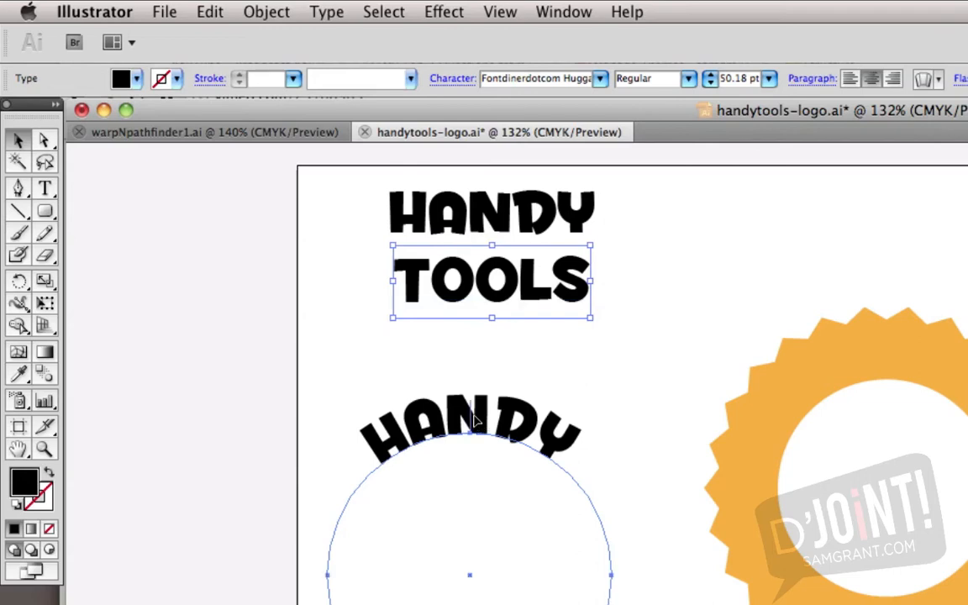
{"action": "left_click", "coordinate": [484, 444]}
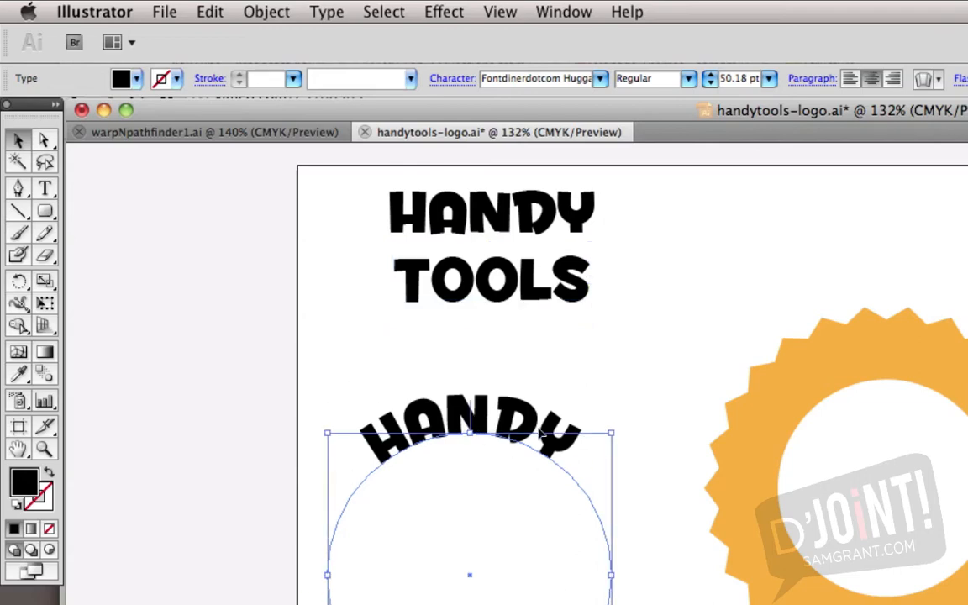
{"action": "left_click", "coordinate": [206, 12]}
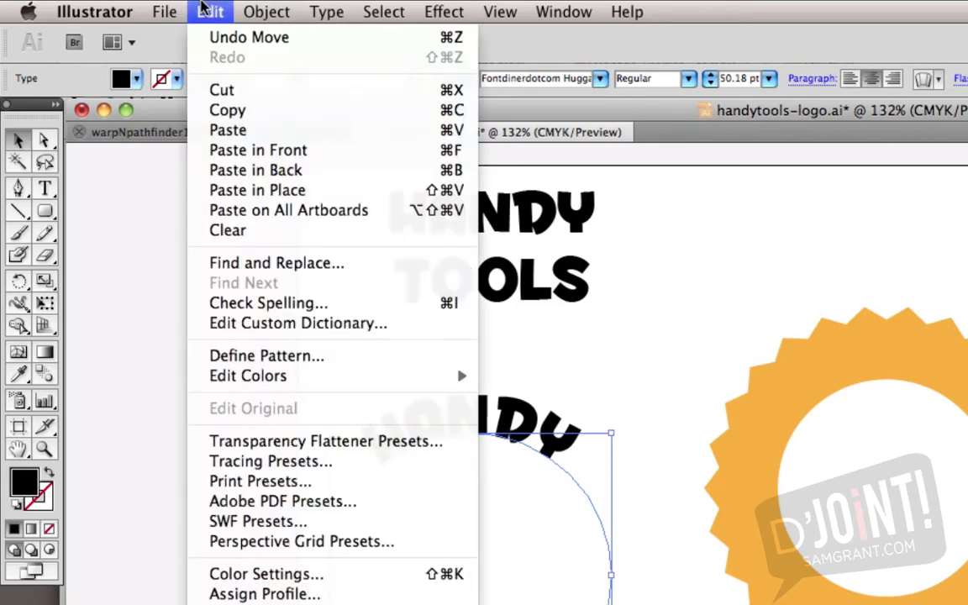
{"action": "left_click", "coordinate": [231, 110]}
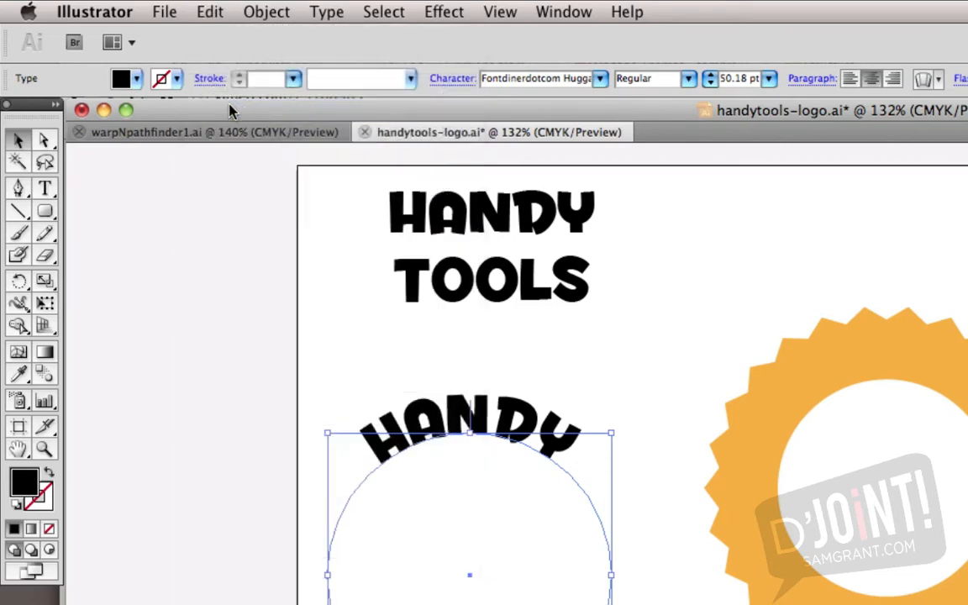
{"action": "left_click", "coordinate": [209, 11]}
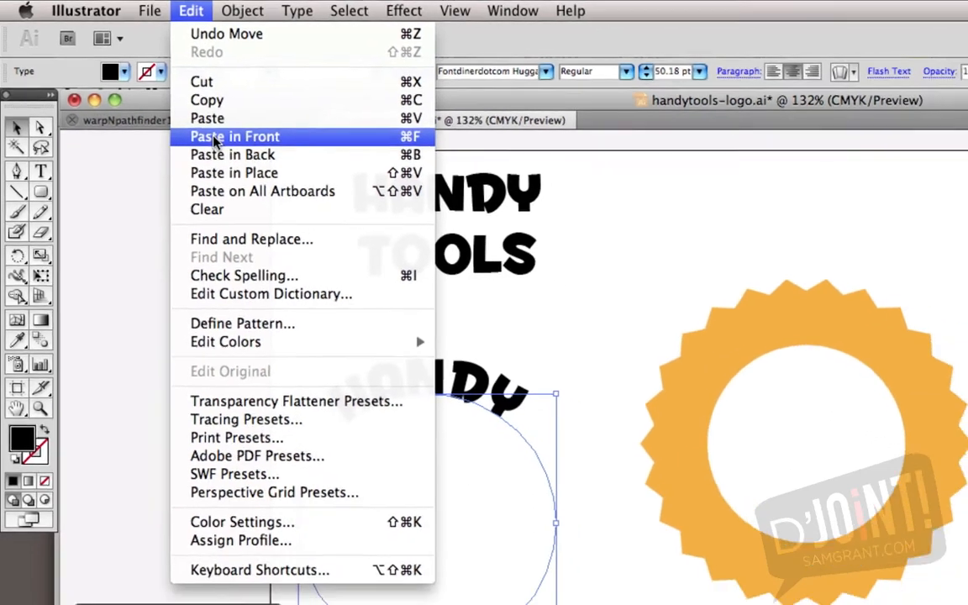
{"action": "left_click", "coordinate": [256, 150]}
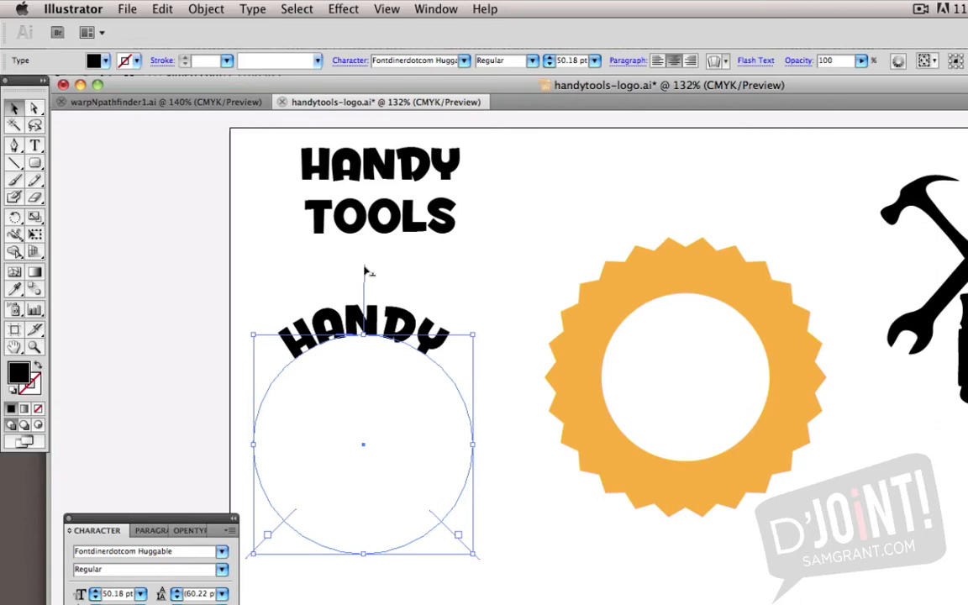
{"action": "left_click_drag", "start_coordinate": [364, 271], "coordinate": [363, 571]}
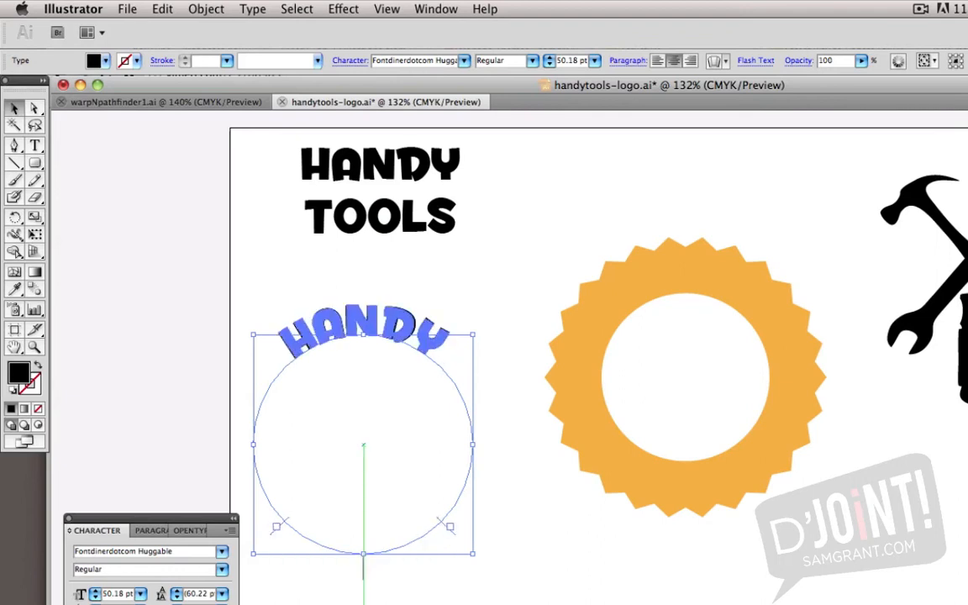
{"action": "left_click_drag", "start_coordinate": [365, 601], "coordinate": [365, 536]}
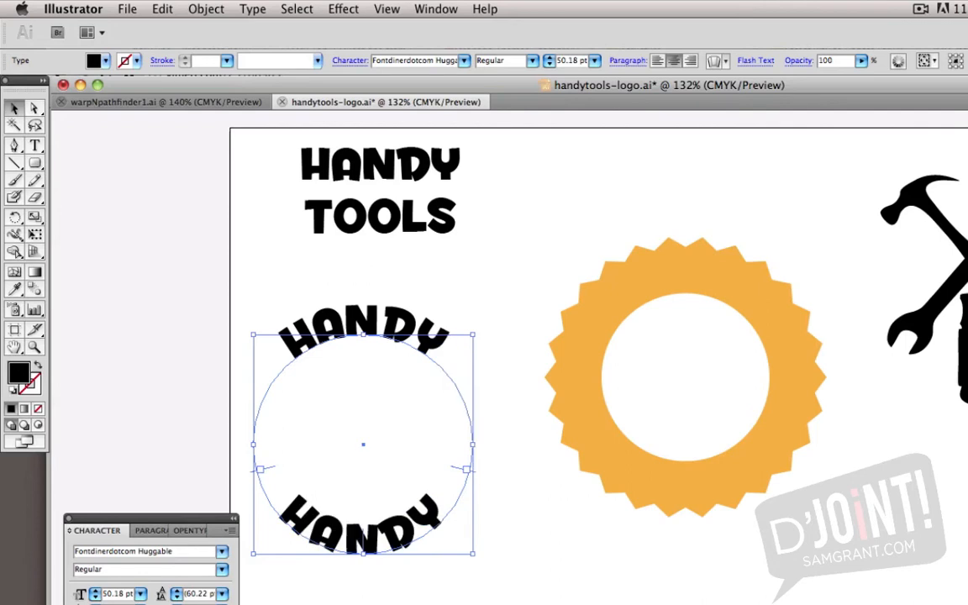
Step: Replace the word HANDY in the lower path text with TOOLS
{"action": "left_click", "coordinate": [34, 144]}
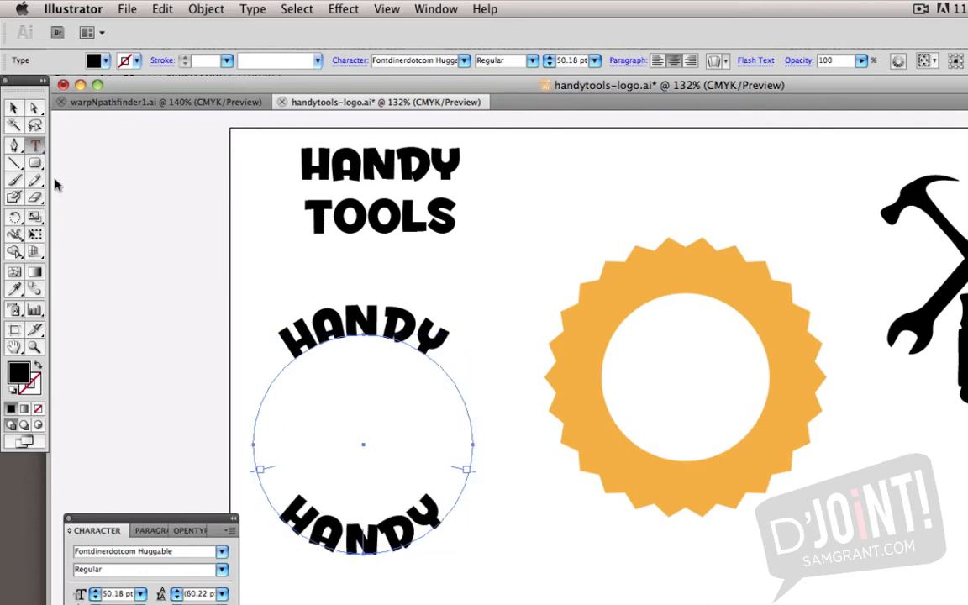
{"action": "left_click", "coordinate": [312, 546]}
{"action": "key", "text": "ctrl+a"}
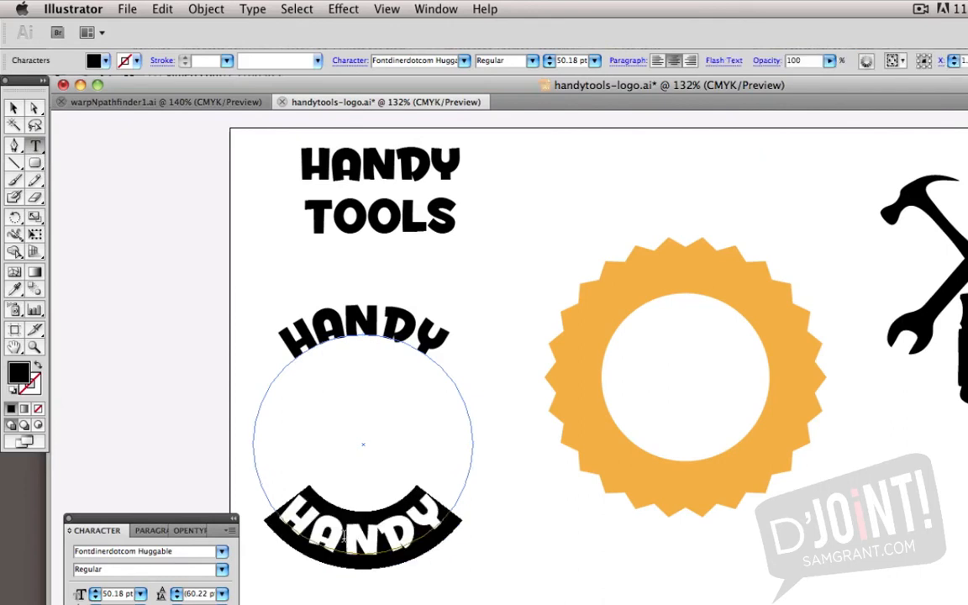
{"action": "key", "text": "ctrl+shift+a"}
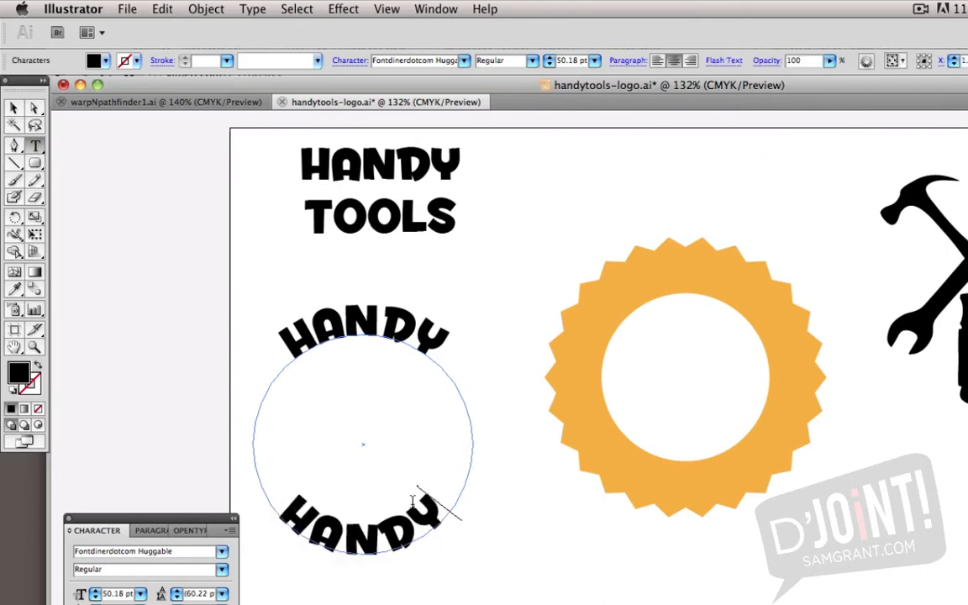
{"action": "left_click_drag", "start_coordinate": [439, 508], "coordinate": [271, 517]}
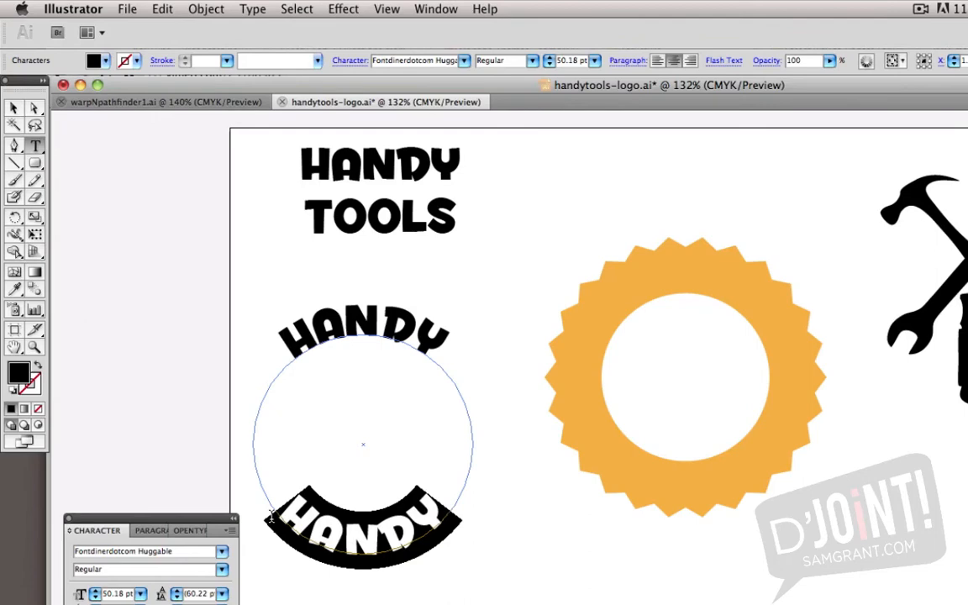
{"action": "type", "text": "TOOLS"}
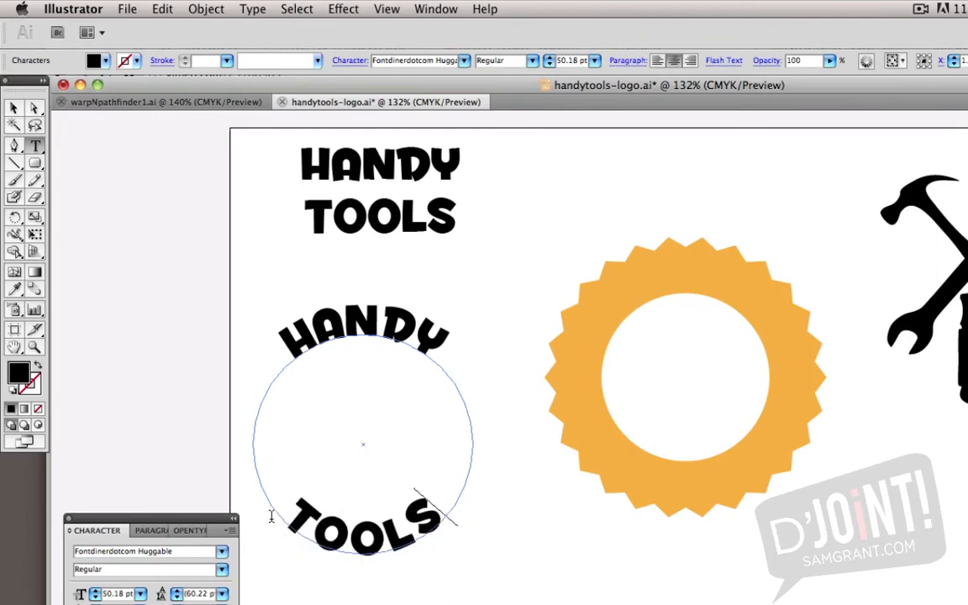
{"action": "left_click", "coordinate": [14, 108]}
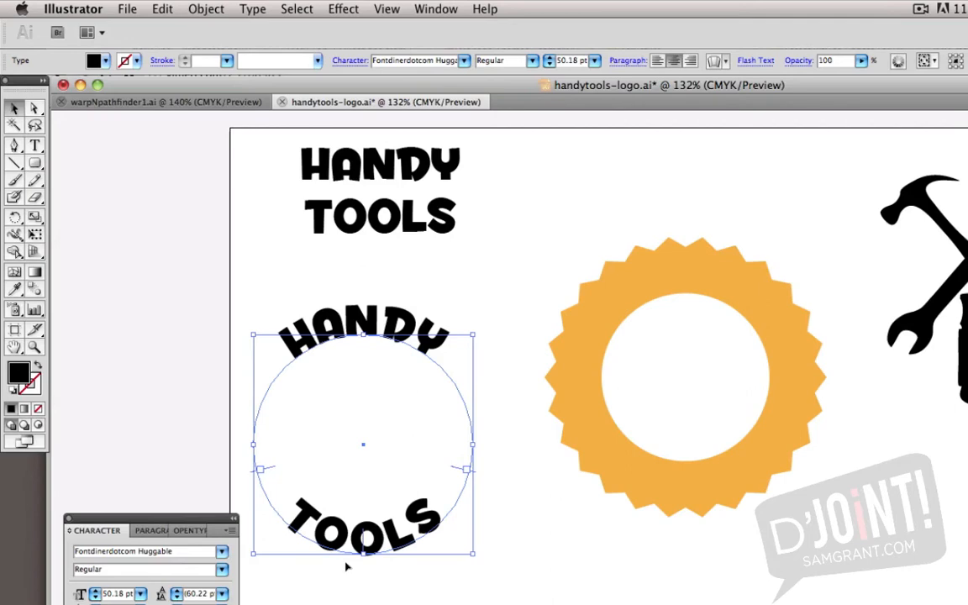
Step: Set the baseline shift of the lower path text TOOLS to -29 pt so it sits outside the circle
{"action": "double_click", "coordinate": [344, 535]}
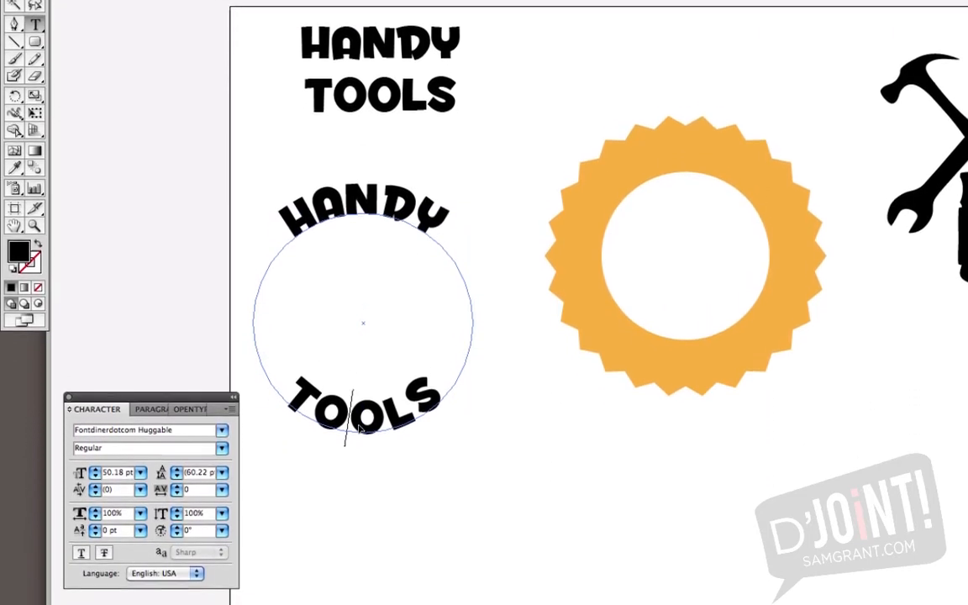
{"action": "double_click", "coordinate": [332, 395]}
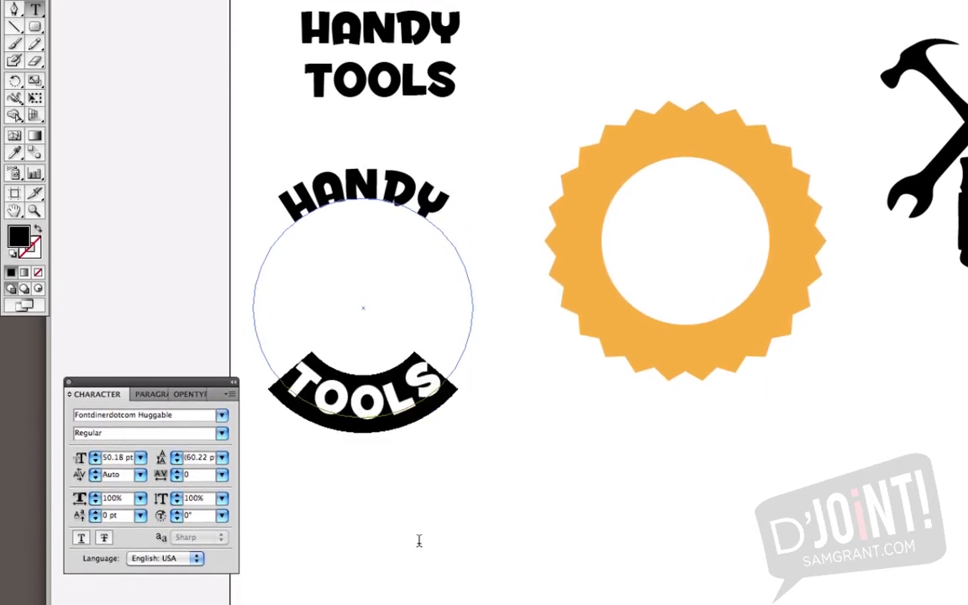
{"action": "left_click_drag", "start_coordinate": [179, 385], "coordinate": [184, 199]}
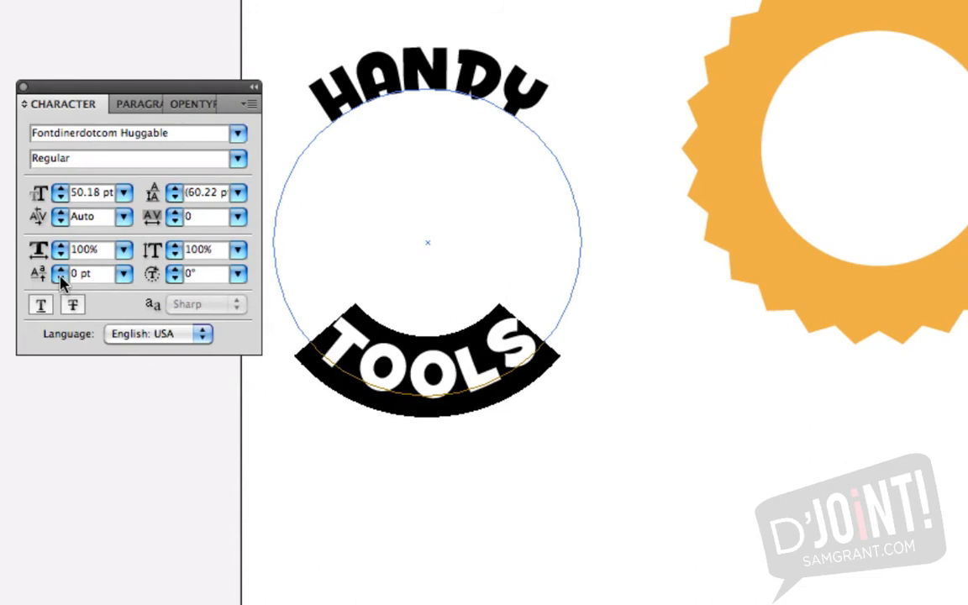
{"action": "left_click", "coordinate": [60, 278]}
{"action": "left_click", "coordinate": [61, 278]}
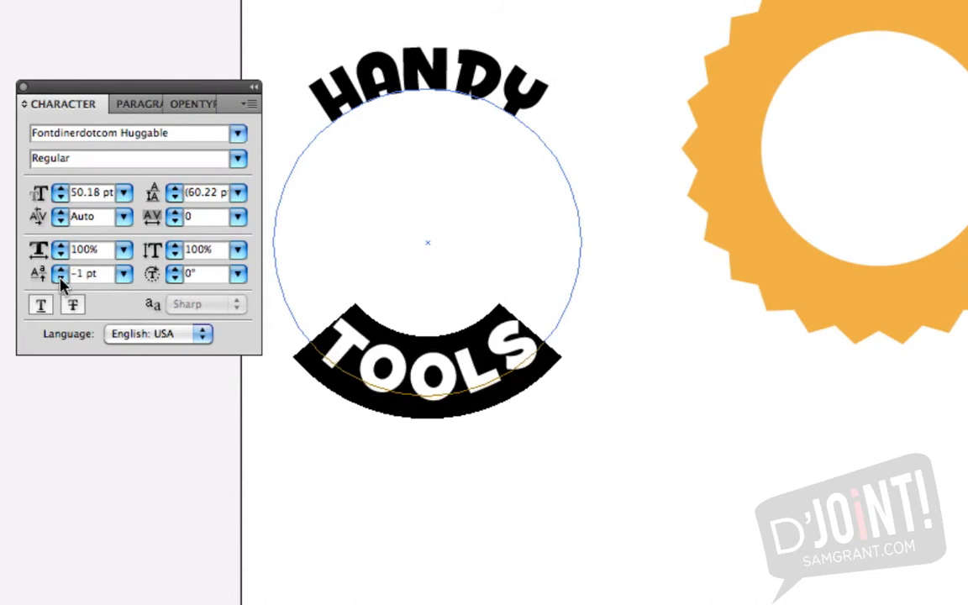
{"action": "left_click", "coordinate": [61, 279]}
{"action": "left_click", "coordinate": [61, 278]}
{"action": "left_click", "coordinate": [61, 279]}
{"action": "left_click", "coordinate": [60, 278]}
{"action": "left_click", "coordinate": [60, 279]}
{"action": "left_click", "coordinate": [60, 279]}
{"action": "left_click", "coordinate": [61, 278]}
{"action": "left_click", "coordinate": [60, 278]}
{"action": "left_click", "coordinate": [60, 278]}
{"action": "left_click", "coordinate": [60, 279]}
{"action": "left_click", "coordinate": [60, 278]}
{"action": "left_click", "coordinate": [61, 278]}
{"action": "left_click", "coordinate": [60, 279]}
{"action": "left_click", "coordinate": [61, 279]}
{"action": "left_click", "coordinate": [61, 279]}
{"action": "left_click", "coordinate": [61, 278]}
{"action": "left_click", "coordinate": [61, 278]}
{"action": "left_click", "coordinate": [60, 279]}
{"action": "left_click", "coordinate": [60, 279]}
{"action": "left_click", "coordinate": [60, 278]}
{"action": "left_click", "coordinate": [60, 278]}
{"action": "left_click", "coordinate": [61, 278]}
{"action": "left_click", "coordinate": [60, 279]}
{"action": "left_click", "coordinate": [60, 278]}
{"action": "left_click", "coordinate": [60, 278]}
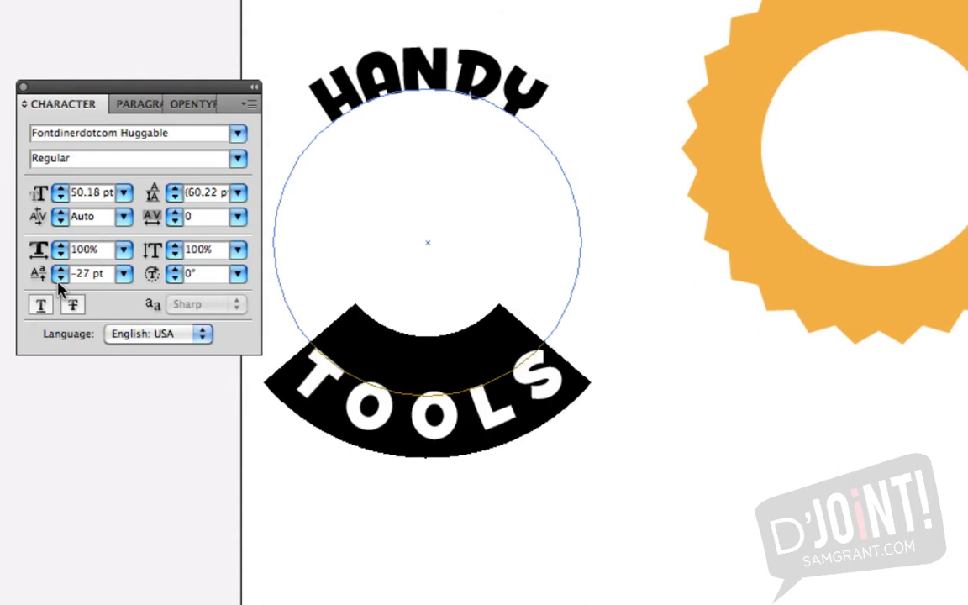
{"action": "left_click", "coordinate": [61, 278]}
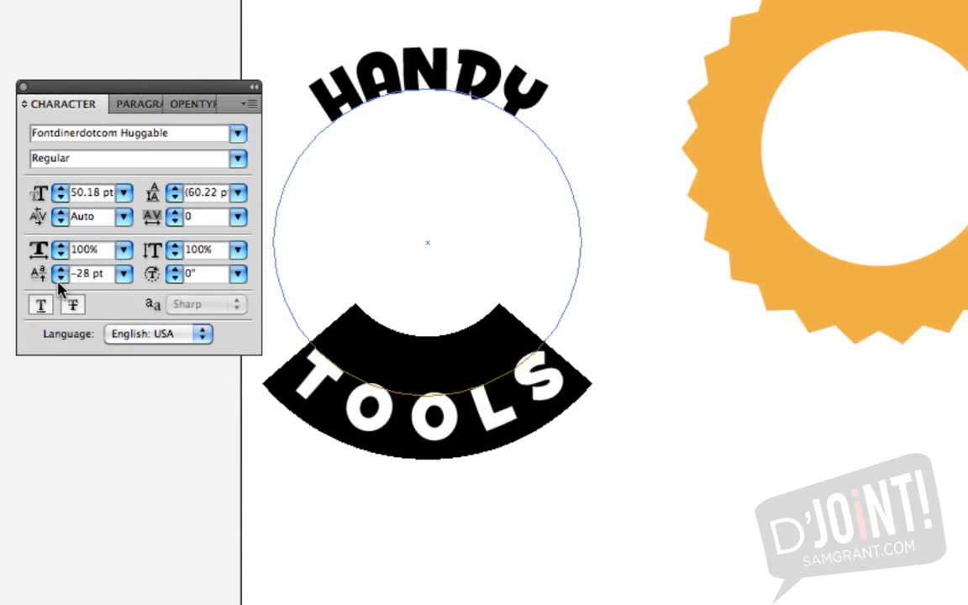
{"action": "left_click", "coordinate": [61, 278]}
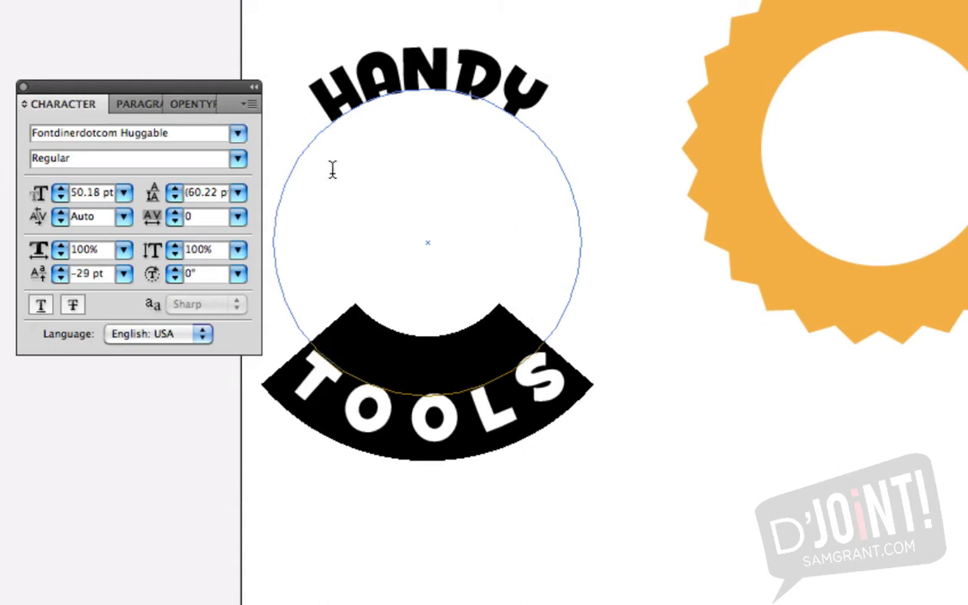
Step: Set the tracking of the upper path text HANDY to 75
{"action": "left_click", "coordinate": [449, 42]}
{"action": "double_click", "coordinate": [450, 42]}
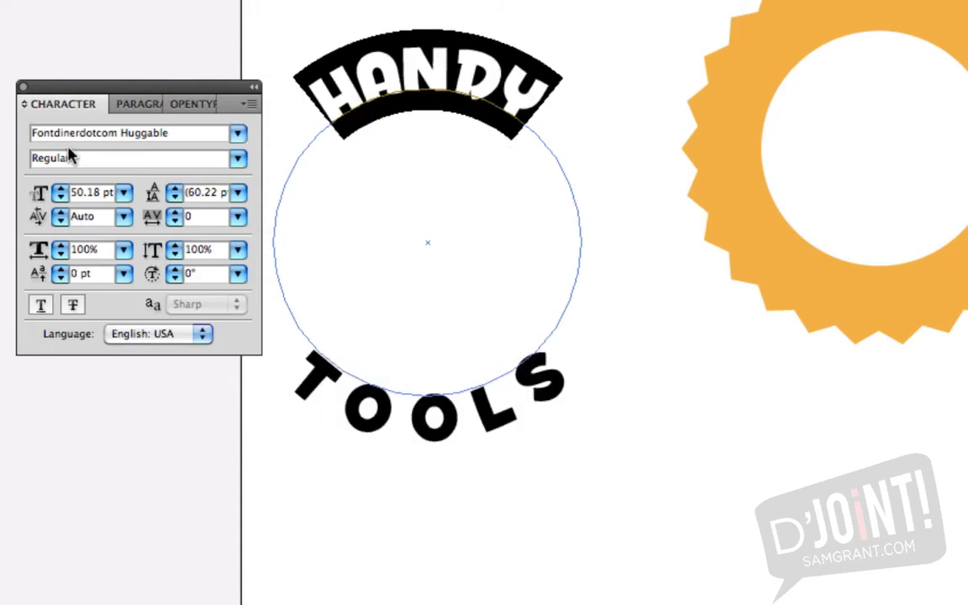
{"action": "left_click", "coordinate": [237, 217]}
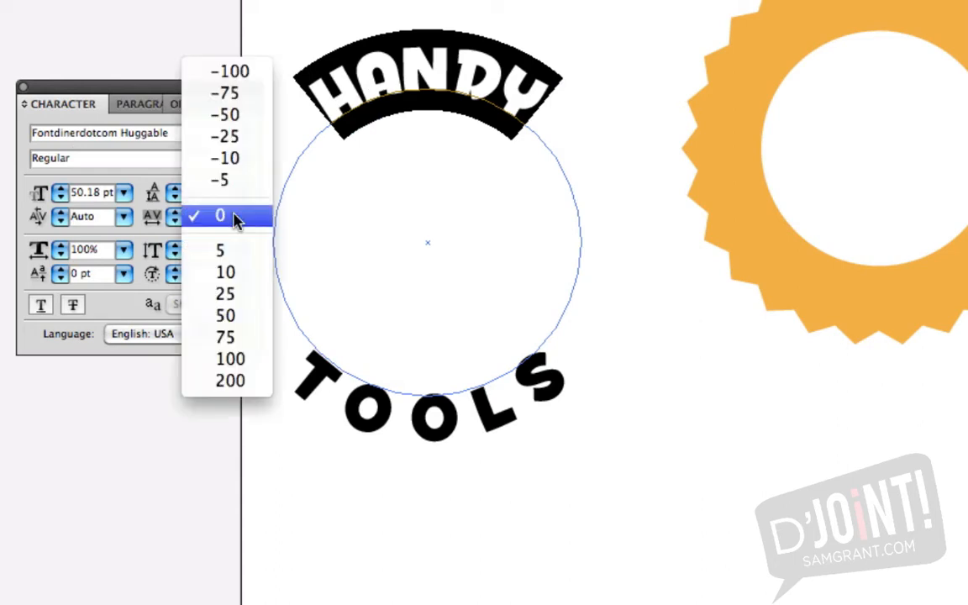
{"action": "left_click", "coordinate": [222, 136]}
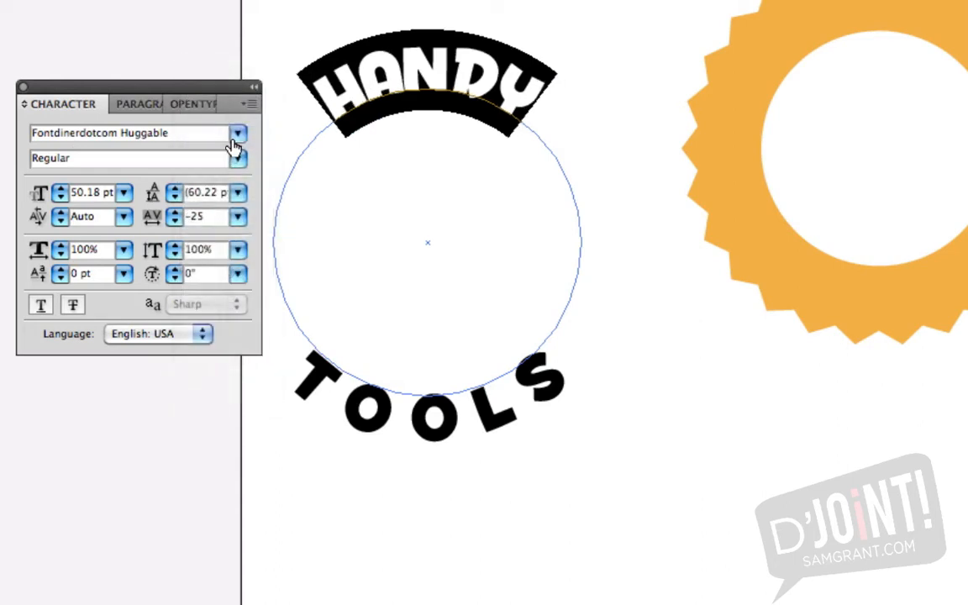
{"action": "left_click", "coordinate": [237, 216]}
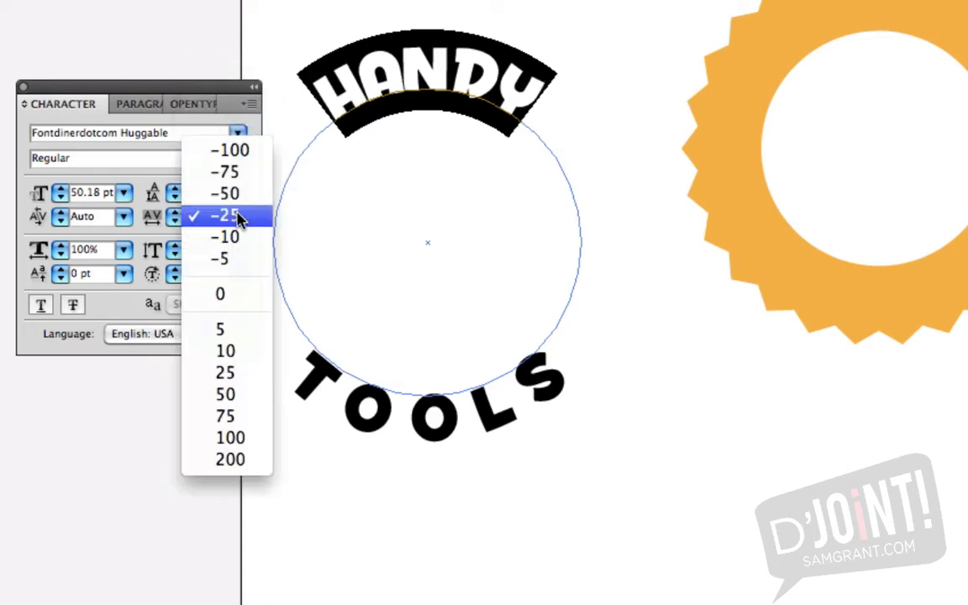
{"action": "left_click", "coordinate": [247, 379]}
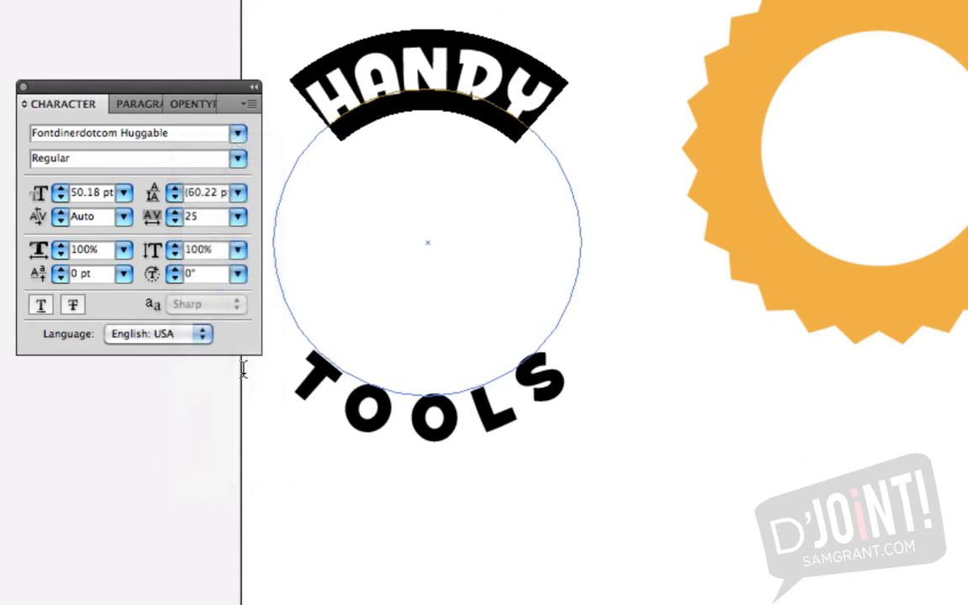
{"action": "left_click", "coordinate": [242, 219]}
{"action": "left_click", "coordinate": [240, 233]}
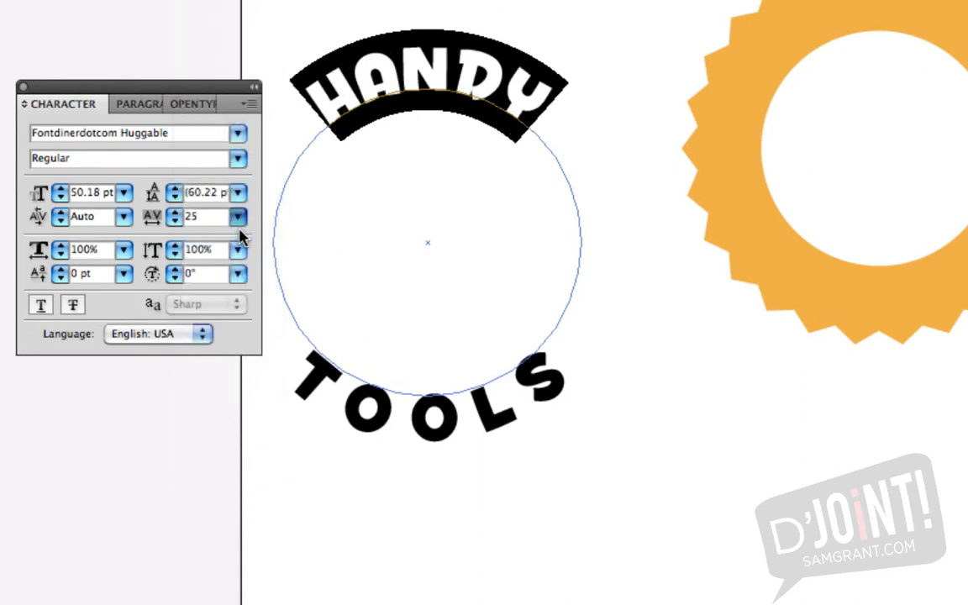
{"action": "left_click", "coordinate": [238, 219]}
{"action": "left_click", "coordinate": [216, 256]}
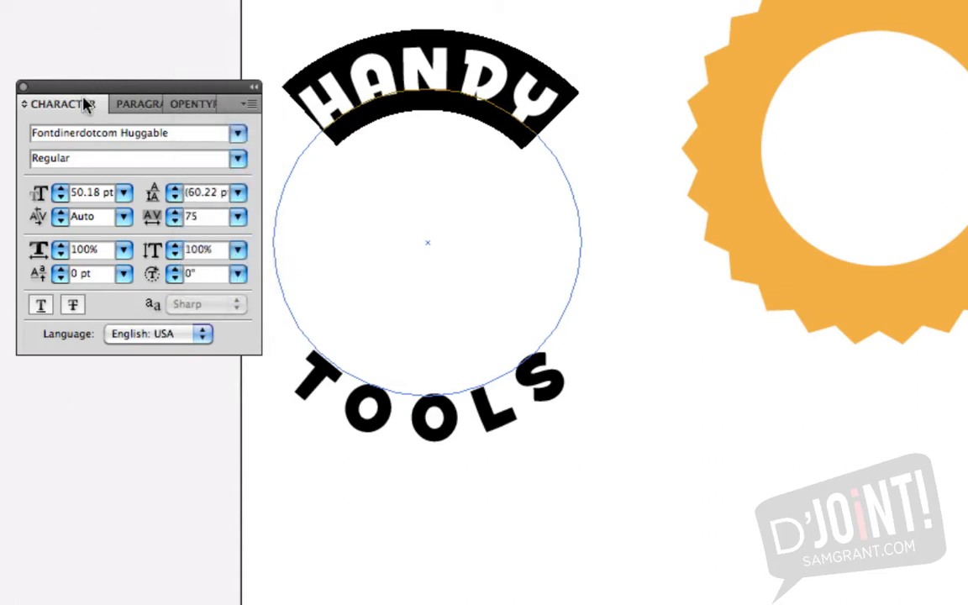
Step: Convert both circular path texts, HANDY and TOOLS, to outlines
{"action": "left_click_drag", "start_coordinate": [84, 101], "coordinate": [4, 424]}
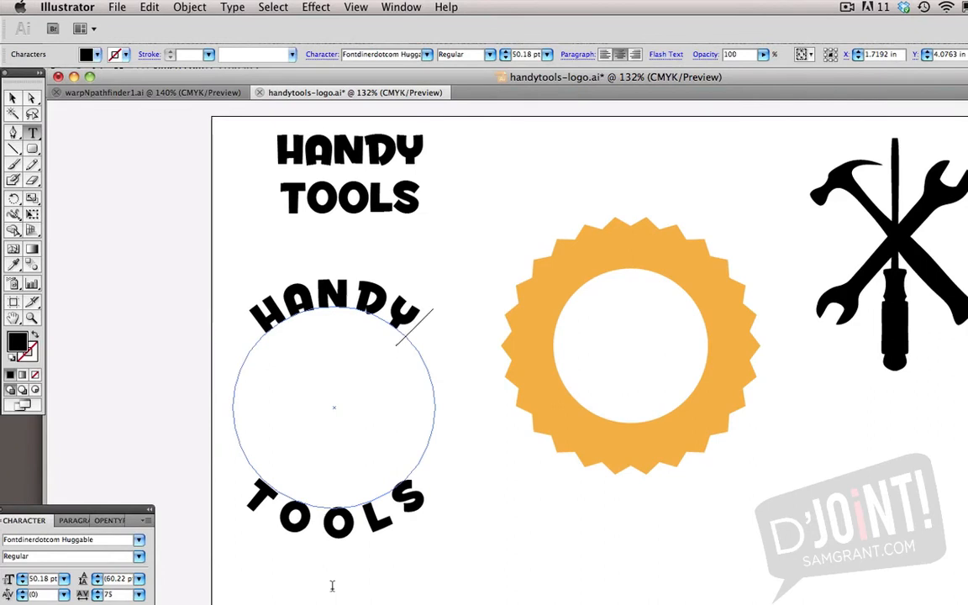
{"action": "left_click", "coordinate": [14, 97]}
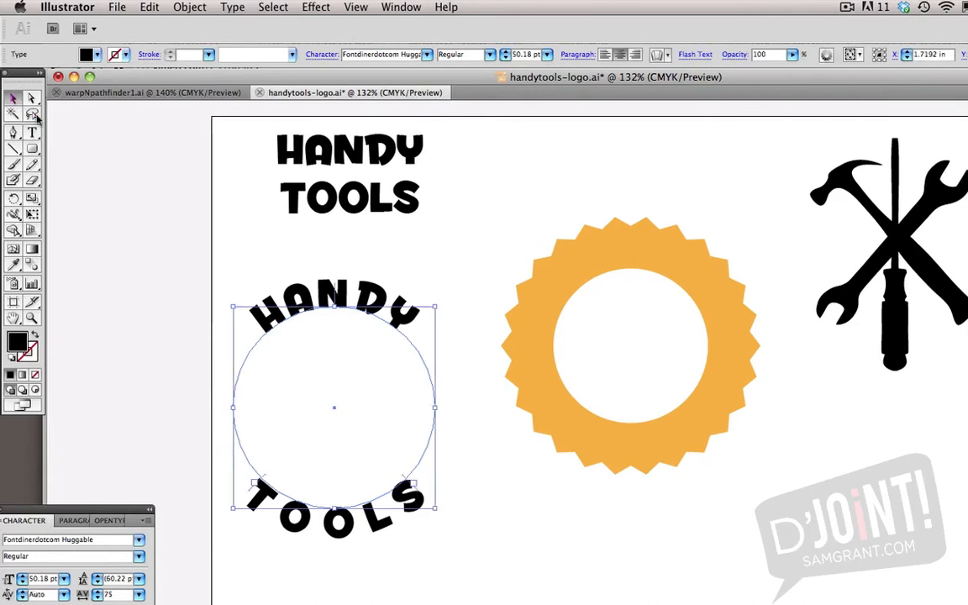
{"action": "left_click_drag", "start_coordinate": [174, 268], "coordinate": [468, 582]}
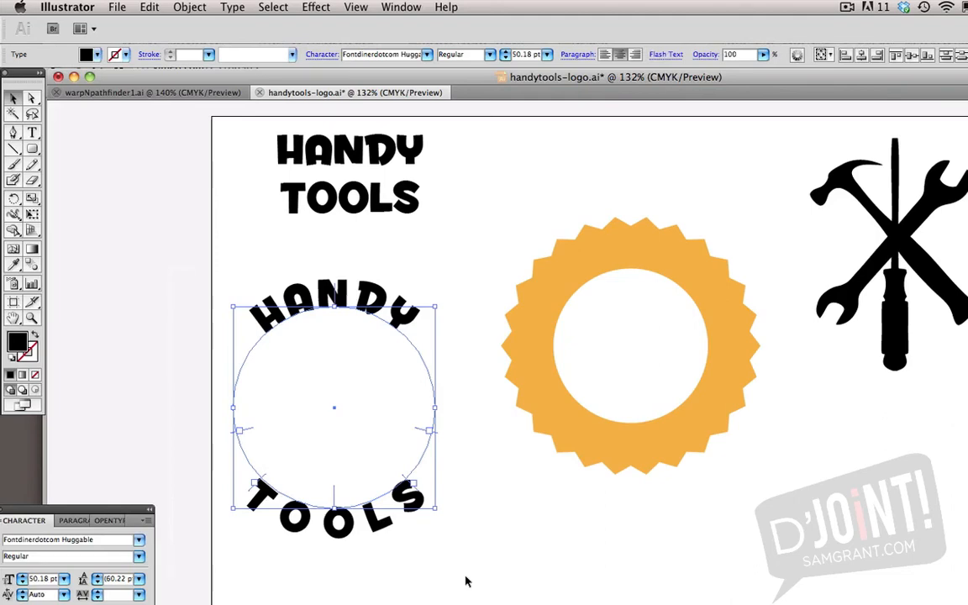
{"action": "left_click", "coordinate": [184, 7]}
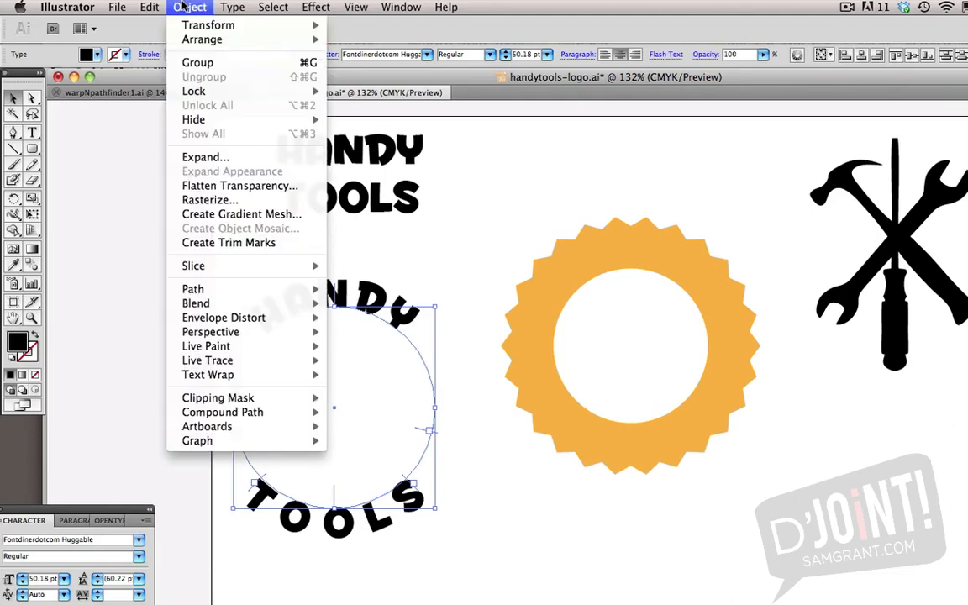
{"action": "mouse_move", "coordinate": [242, 6]}
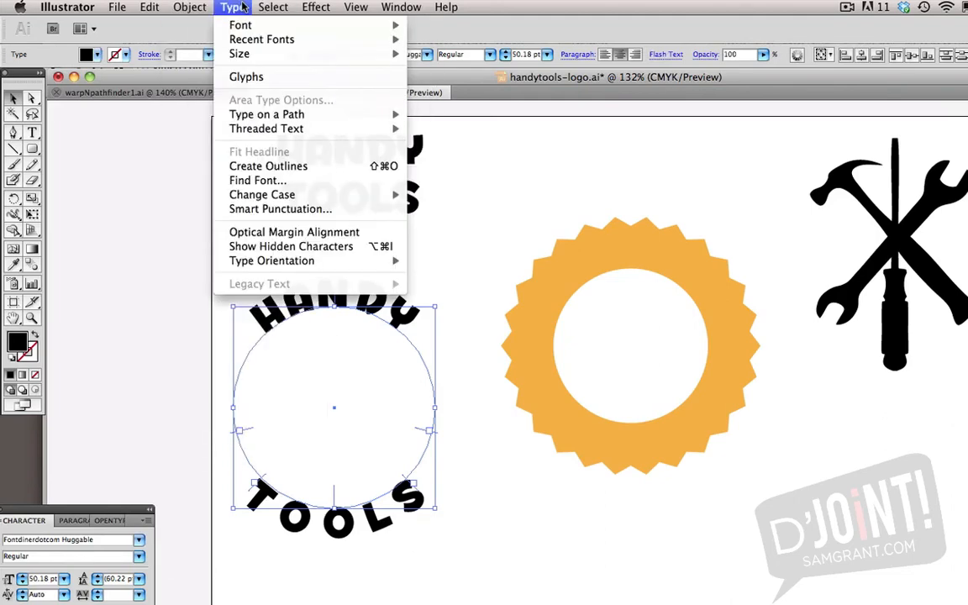
{"action": "left_click", "coordinate": [256, 166]}
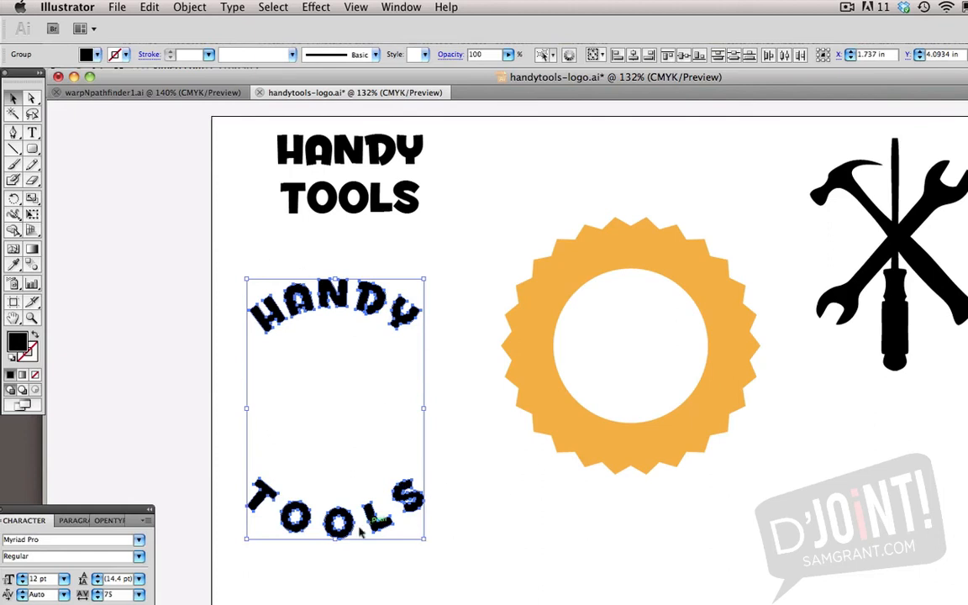
Step: Fit the outlined HANDY and TOOLS lettering inside the orange ring by moving and scaling it down, and bring it to the front
{"action": "left_click_drag", "start_coordinate": [347, 532], "coordinate": [646, 469]}
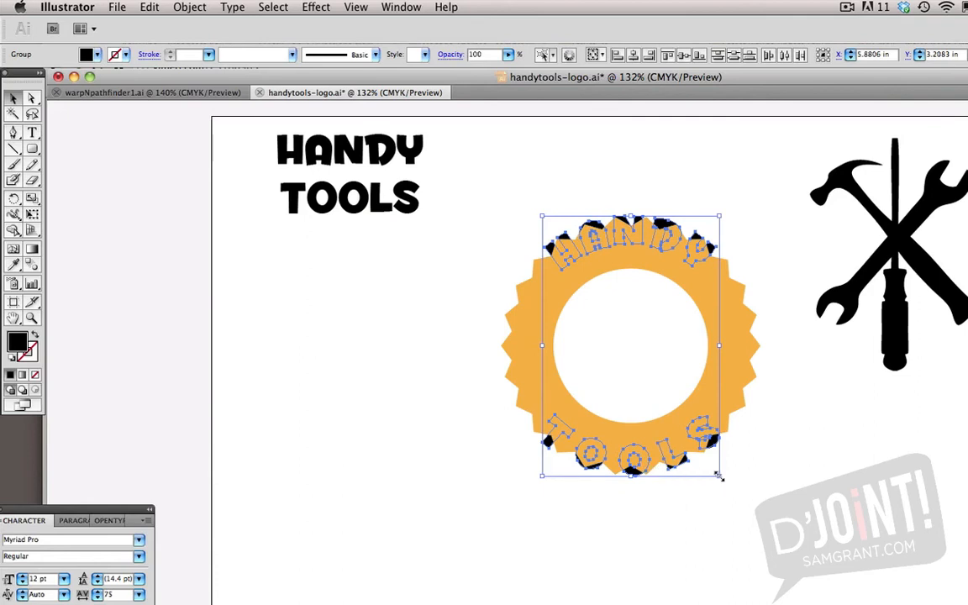
{"action": "left_click_drag", "start_coordinate": [719, 475], "coordinate": [710, 460]}
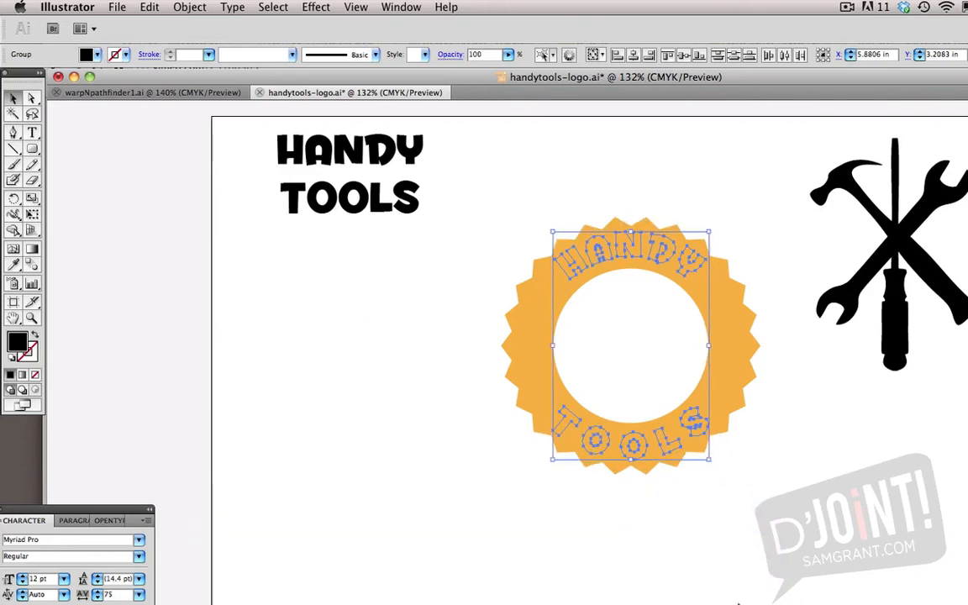
{"action": "left_click", "coordinate": [187, 7]}
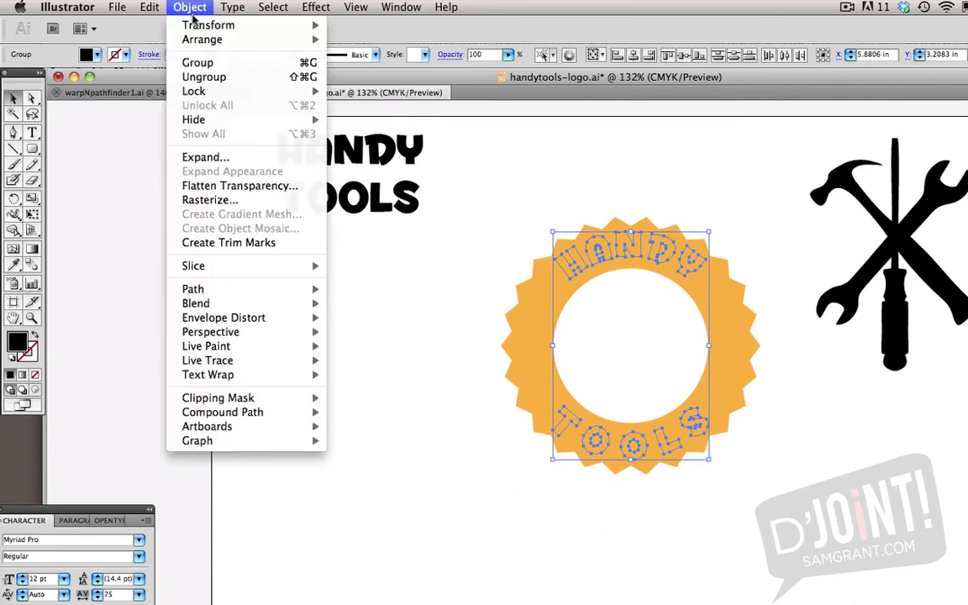
{"action": "mouse_move", "coordinate": [198, 42]}
{"action": "left_click", "coordinate": [416, 41]}
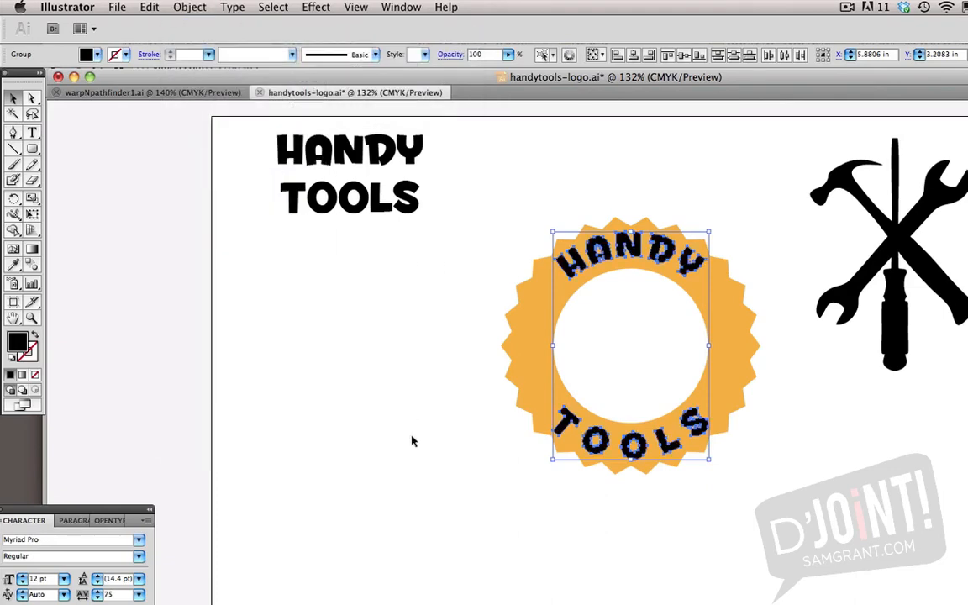
{"action": "left_click", "coordinate": [795, 562]}
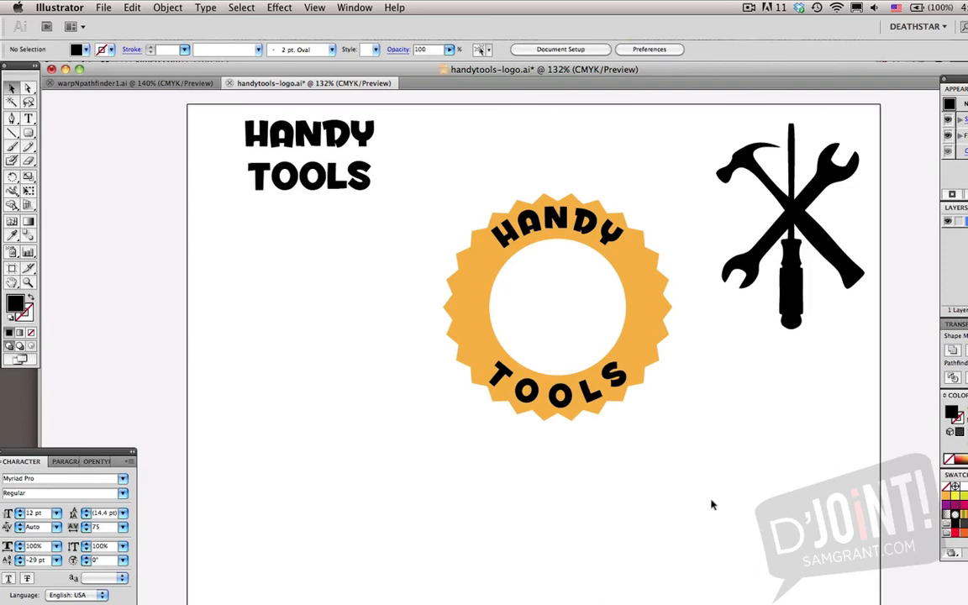
Step: Draw a circle about 3.37 in wide from the centre of the crossed tools and send it to the back
{"action": "left_click_drag", "start_coordinate": [29, 134], "coordinate": [92, 168]}
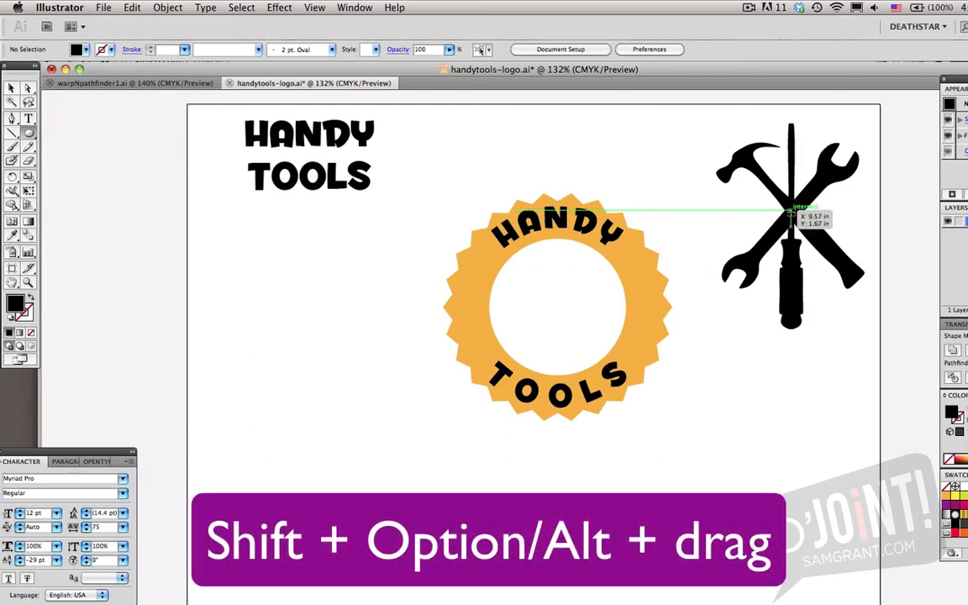
{"action": "left_click_drag", "start_coordinate": [791, 213], "coordinate": [840, 318]}
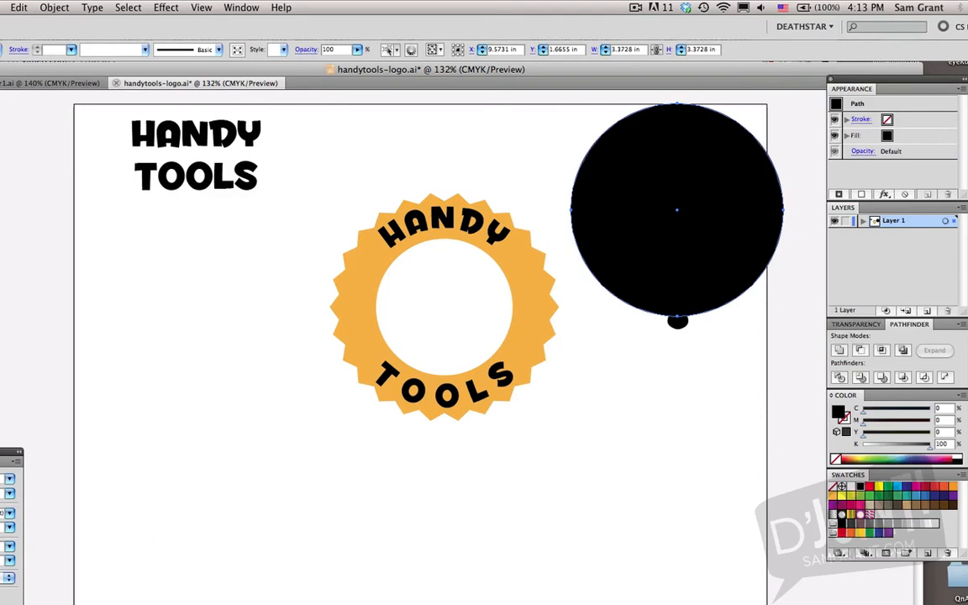
{"action": "left_click", "coordinate": [50, 7]}
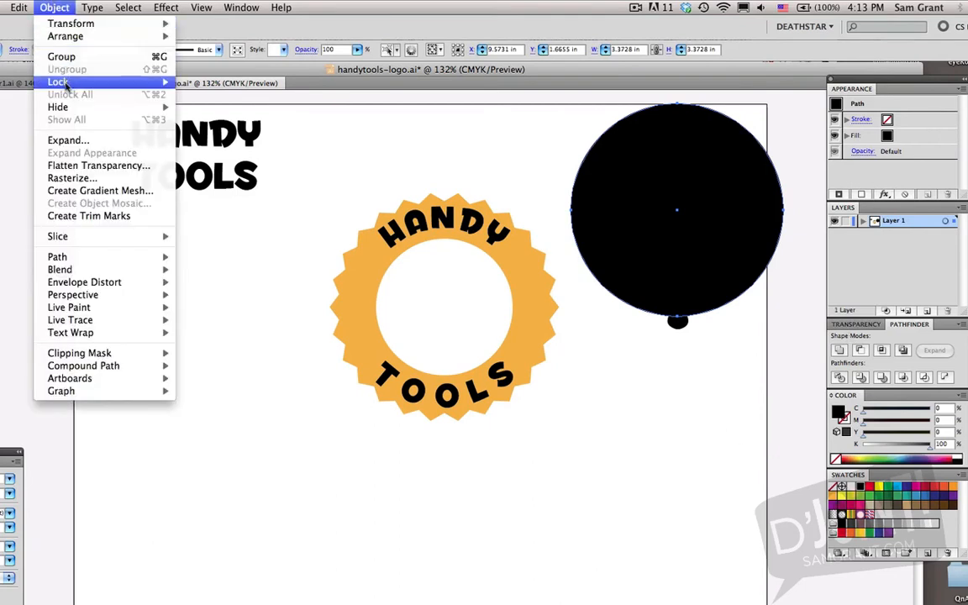
{"action": "mouse_move", "coordinate": [63, 36]}
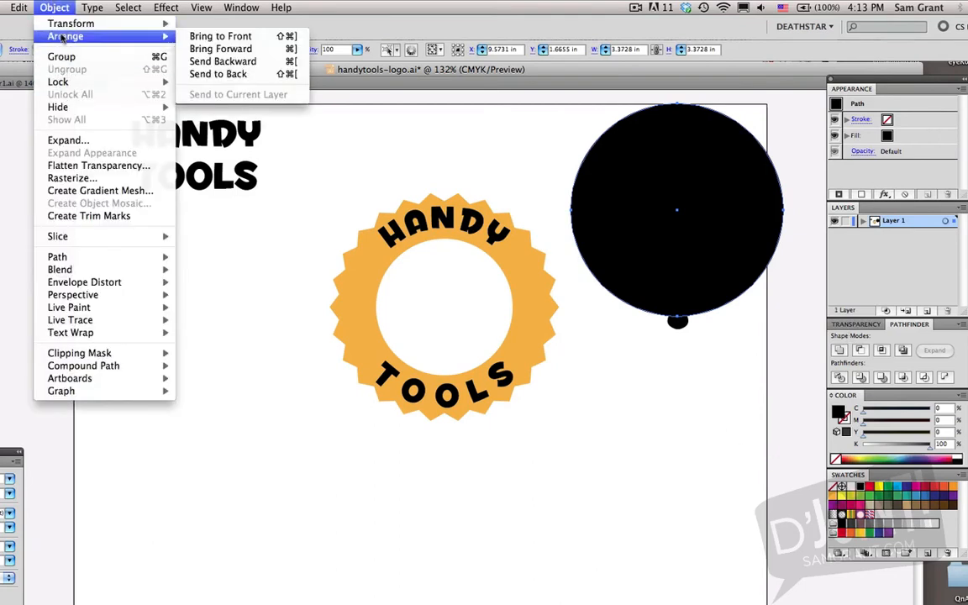
{"action": "left_click", "coordinate": [209, 74]}
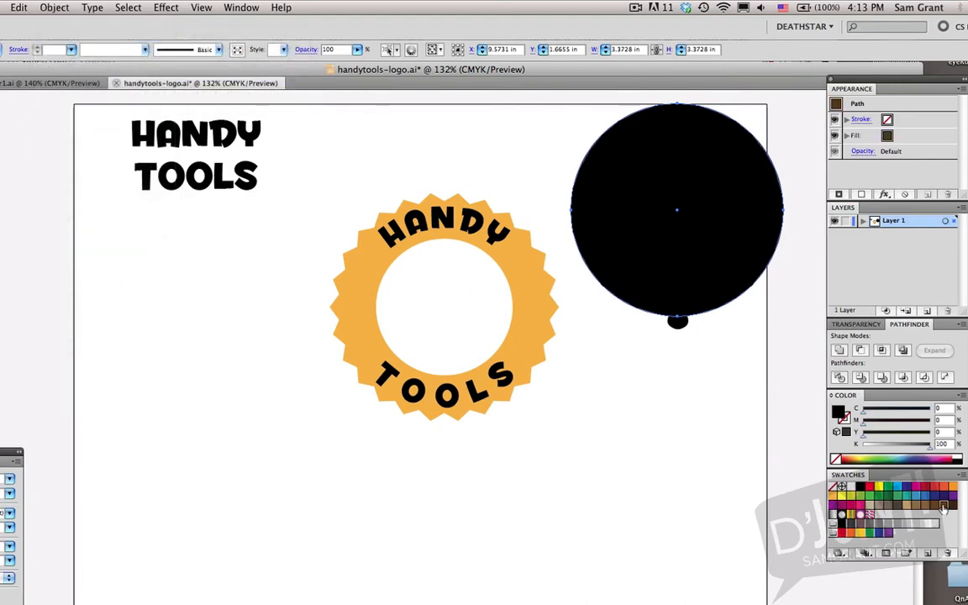
Step: Fill the circle behind the tools with the dark red swatch, C 15, M 100, Y 90, K 10
{"action": "left_click", "coordinate": [943, 506]}
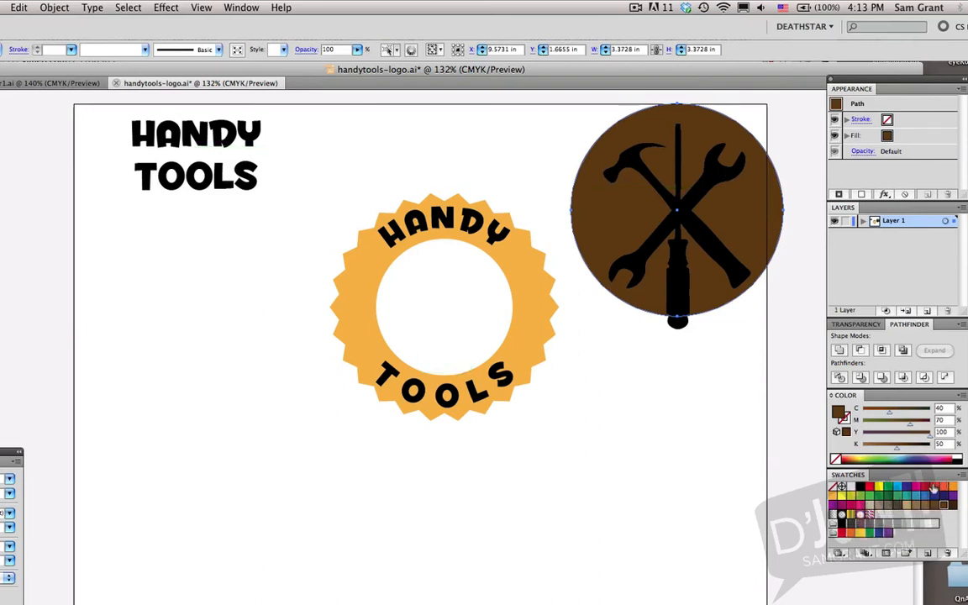
{"action": "left_click", "coordinate": [925, 489]}
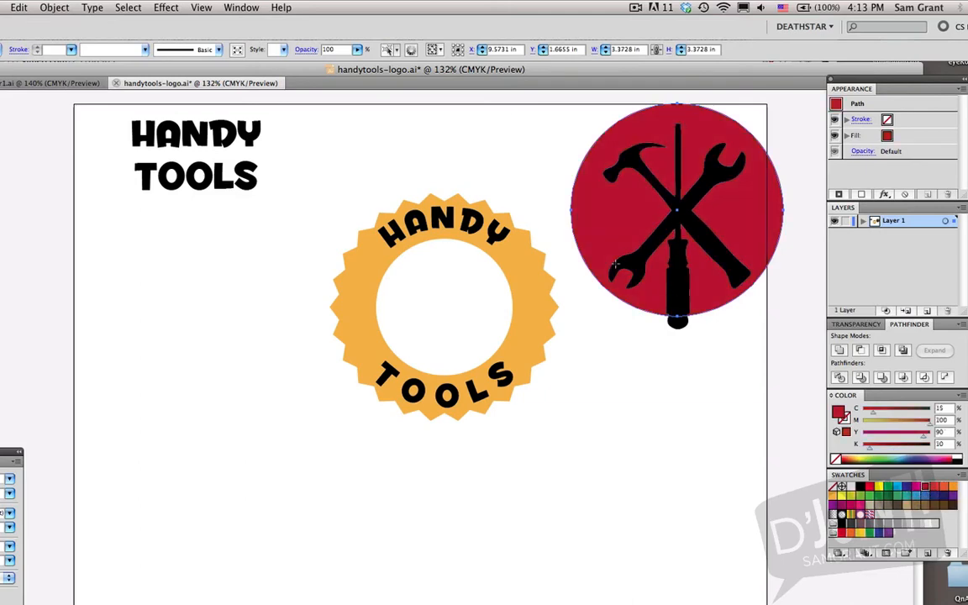
Step: Centre the crossed tools vertically on the red circle and cut their silhouettes out of it with Minus Front
{"action": "left_click", "coordinate": [676, 105]}
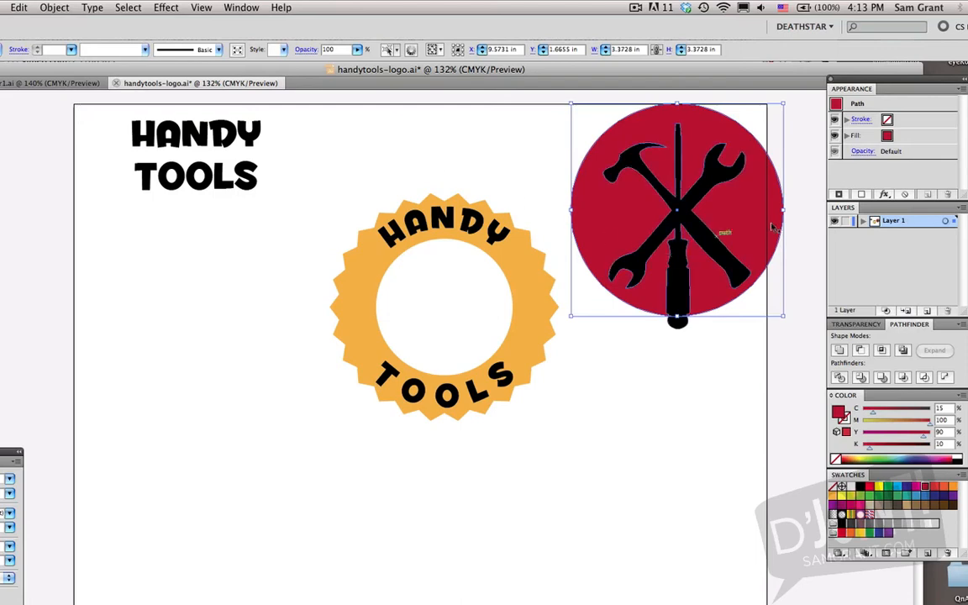
{"action": "key", "text": "super+shift+a"}
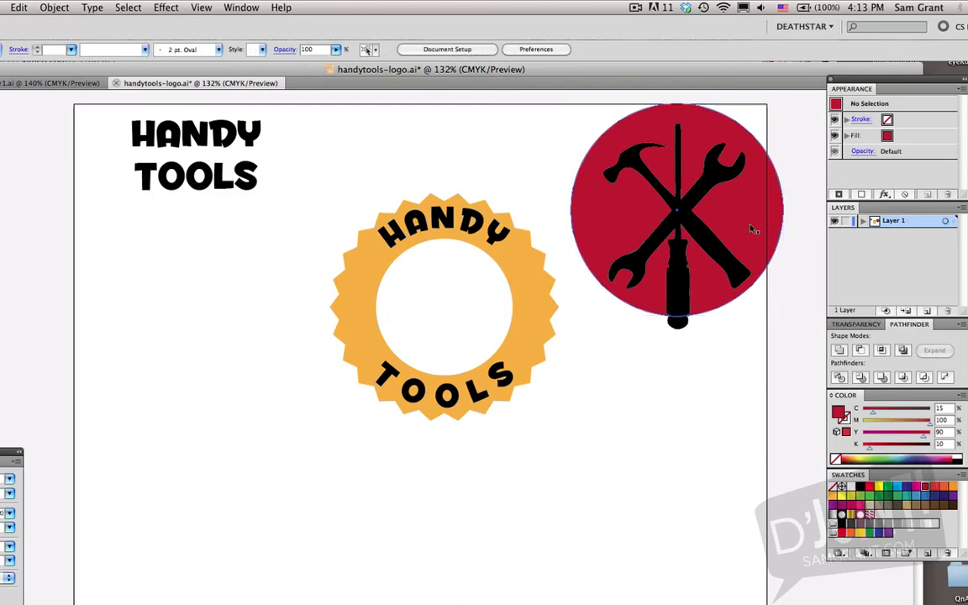
{"action": "left_click", "coordinate": [636, 160]}
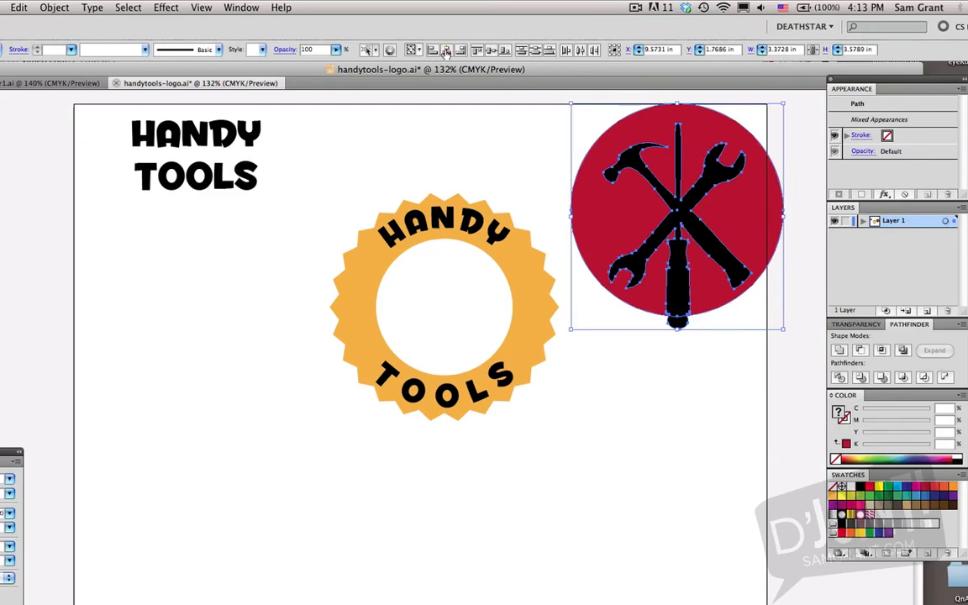
{"action": "left_click", "coordinate": [492, 52]}
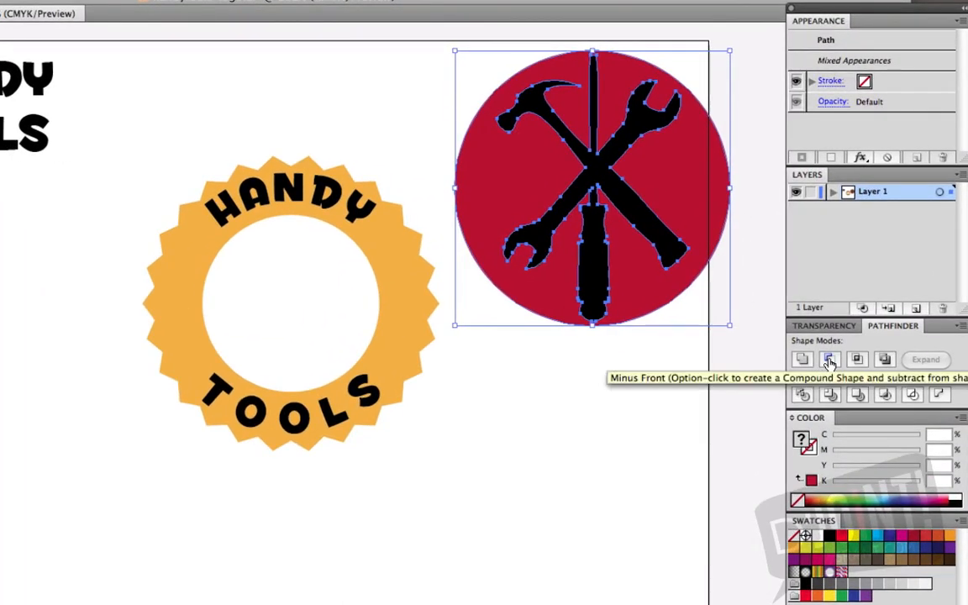
{"action": "left_click", "coordinate": [830, 362]}
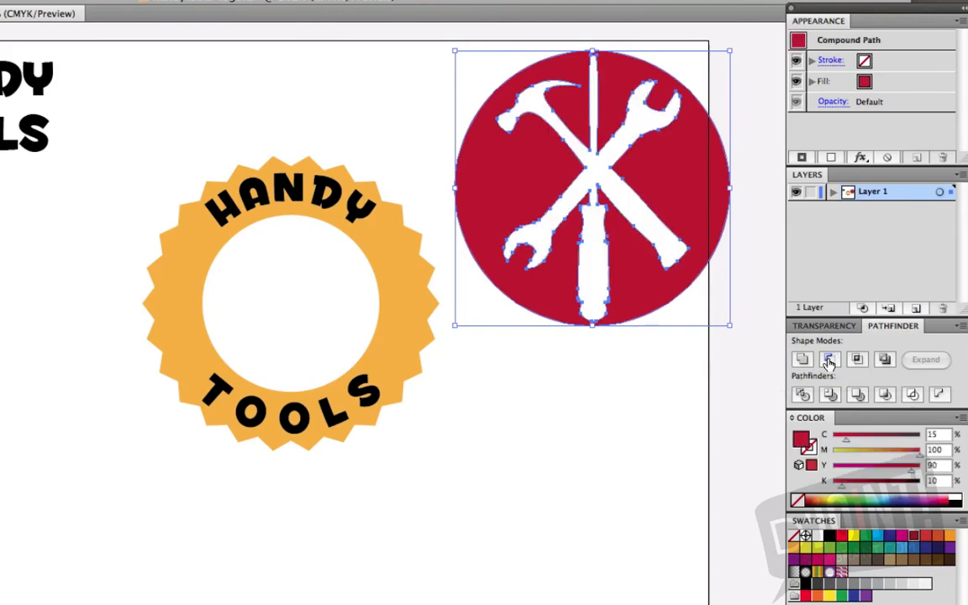
{"action": "left_click", "coordinate": [637, 417]}
Step: Move the red tool cutout into the orange ring's opening and scale it to about 2.32 in wide, slightly overlapping the ring's inner edge
{"action": "left_click", "coordinate": [653, 282]}
{"action": "left_click_drag", "start_coordinate": [646, 283], "coordinate": [344, 412]}
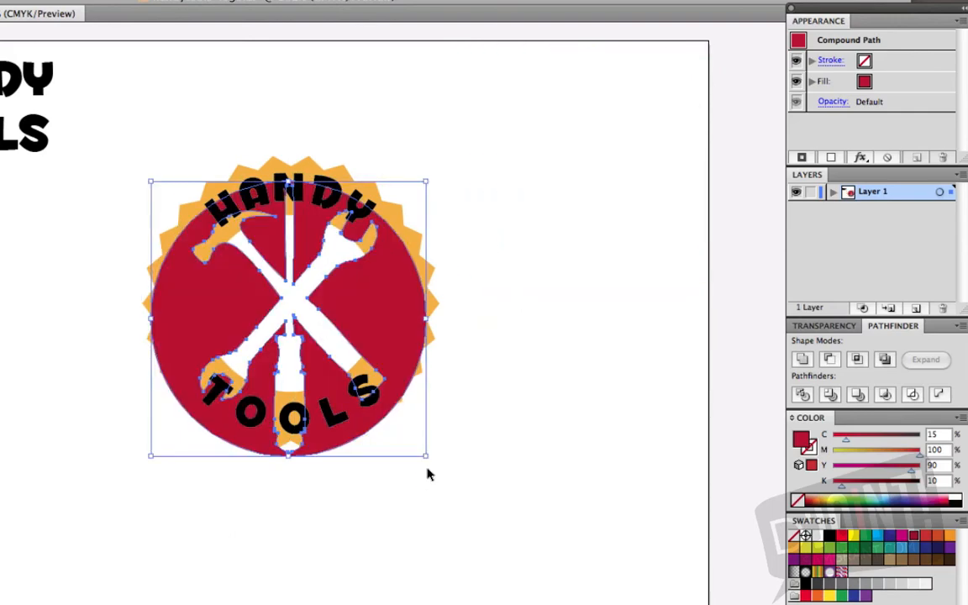
{"action": "left_click_drag", "start_coordinate": [427, 456], "coordinate": [404, 408]}
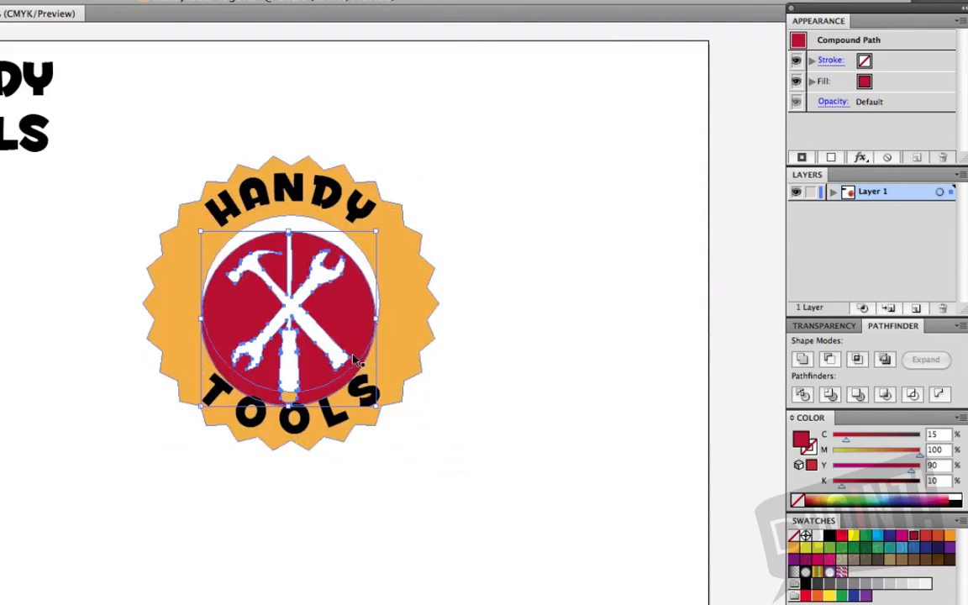
{"action": "left_click_drag", "start_coordinate": [319, 382], "coordinate": [320, 369]}
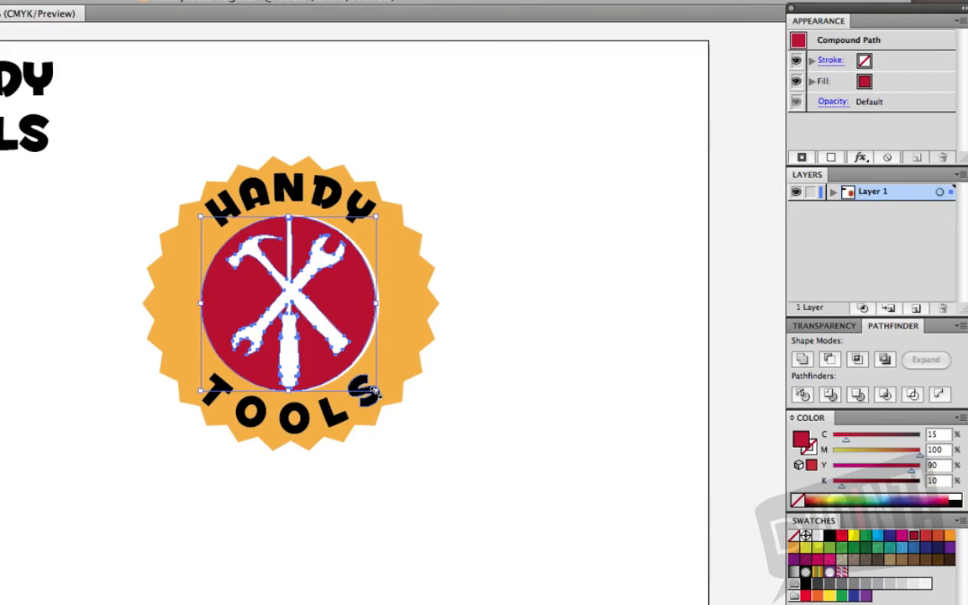
{"action": "left_click_drag", "start_coordinate": [376, 392], "coordinate": [385, 401]}
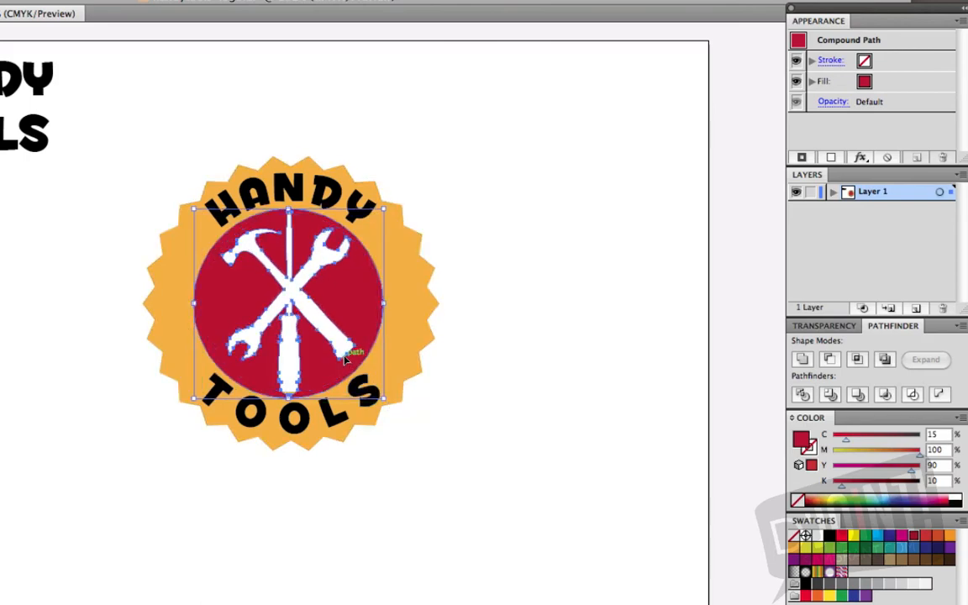
{"action": "key", "text": "Right"}
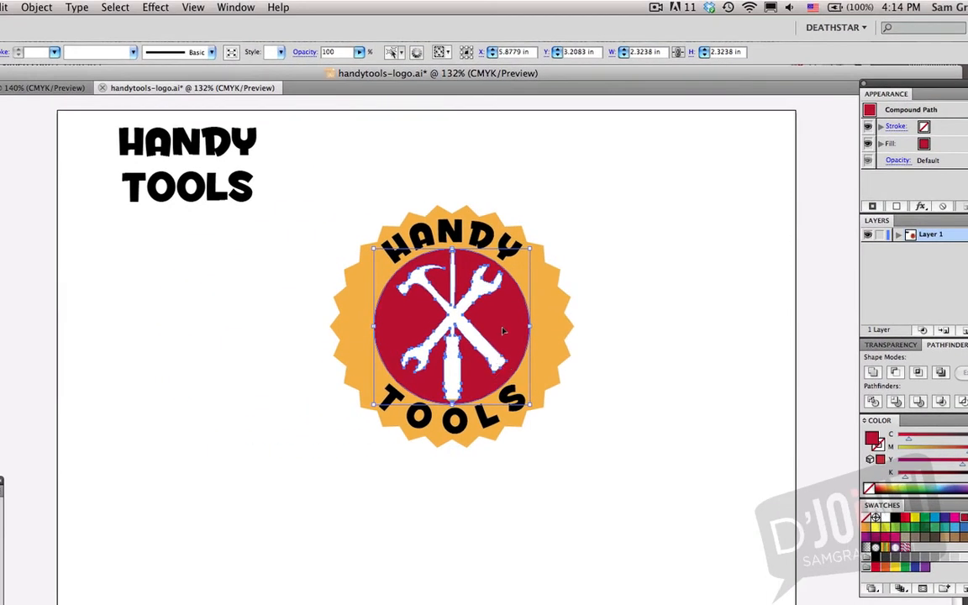
Step: Send the red tool cutout to the back, behind the orange ring
{"action": "left_click", "coordinate": [45, 6]}
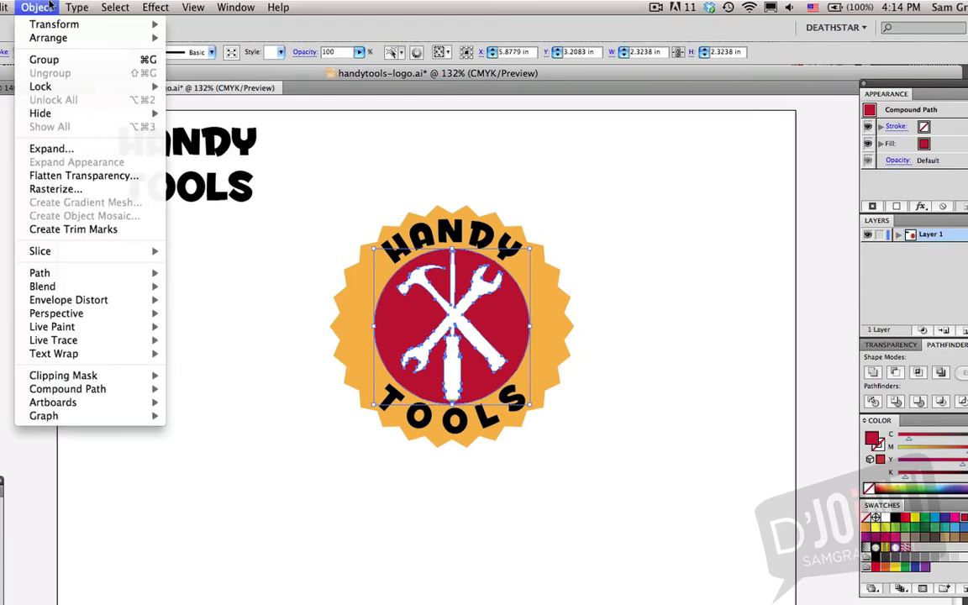
{"action": "mouse_move", "coordinate": [52, 40]}
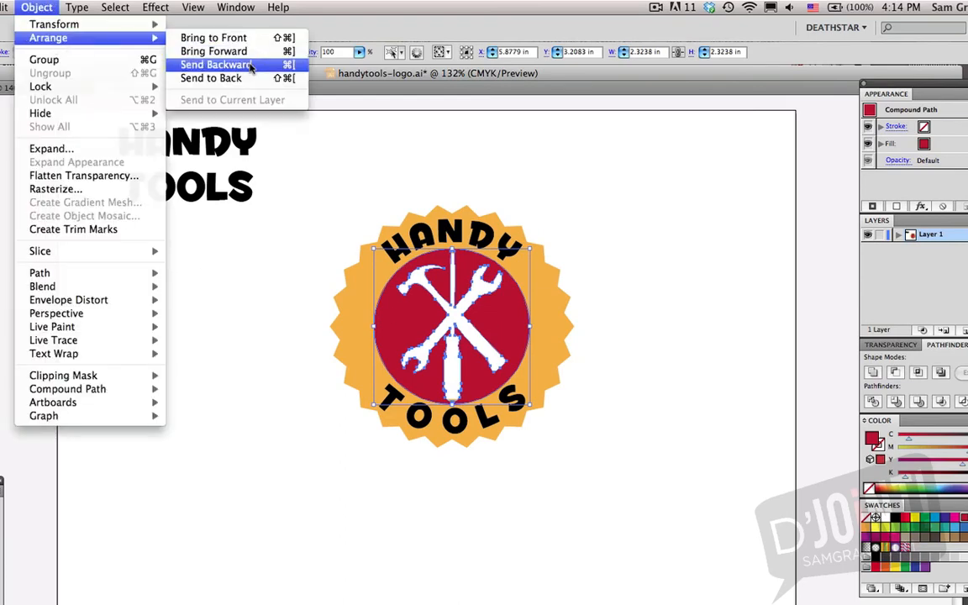
{"action": "left_click", "coordinate": [210, 78]}
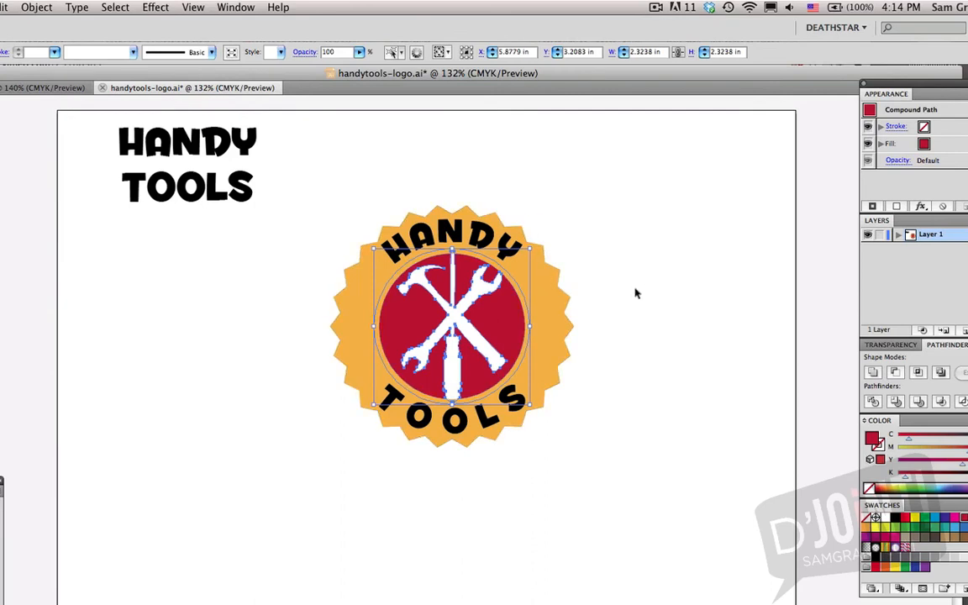
{"action": "left_click", "coordinate": [687, 292]}
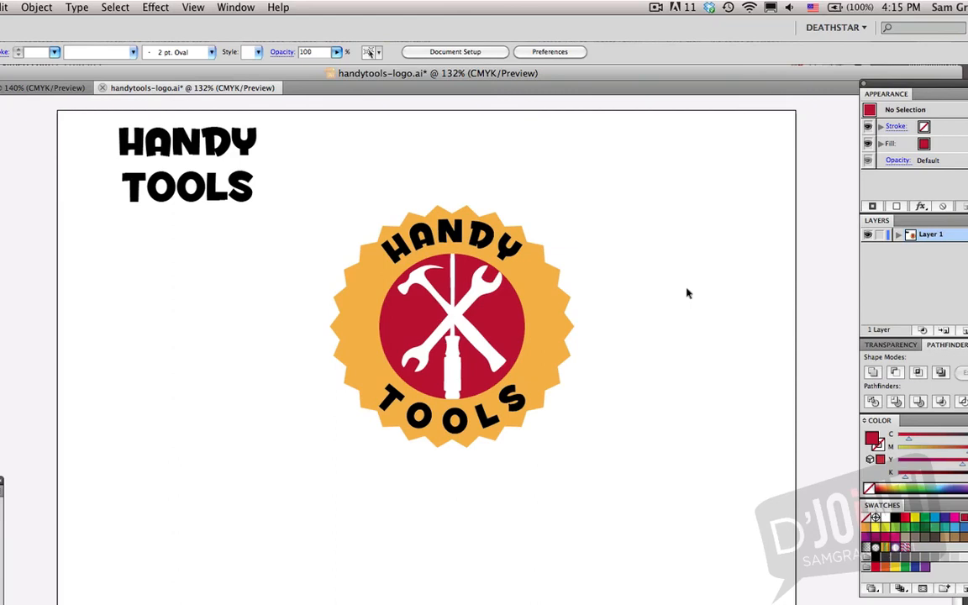
Step: Fill the curved HANDY and TOOLS lettering on the ring with bright red
{"action": "left_click", "coordinate": [448, 241]}
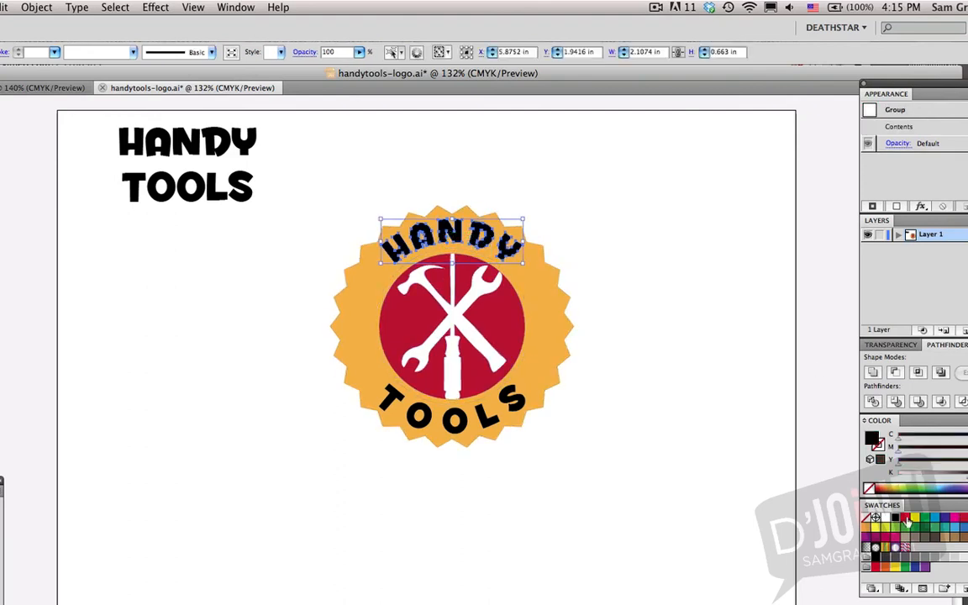
{"action": "left_click", "coordinate": [907, 522]}
{"action": "left_click", "coordinate": [454, 391]}
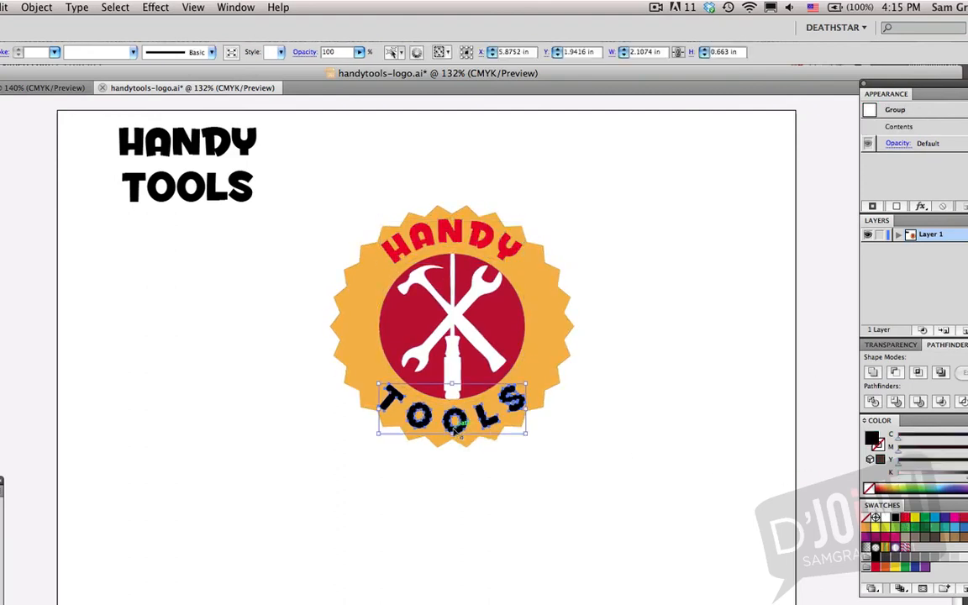
{"action": "left_click", "coordinate": [906, 523]}
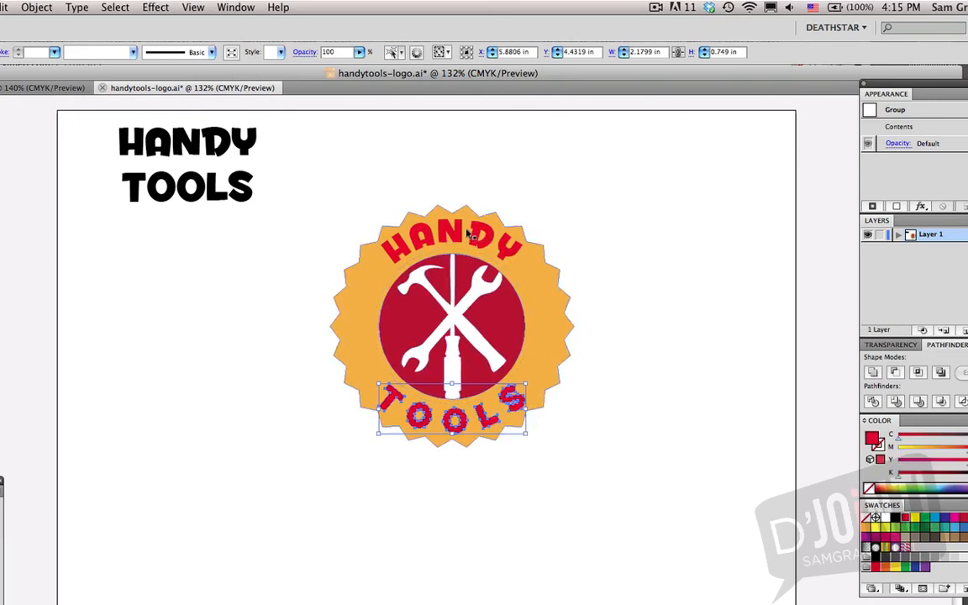
Step: Scale the curved HANDY and TOOLS lettering together down to about 2.07 in wide and fill it with white
{"action": "left_click", "coordinate": [425, 227], "text": "shift"}
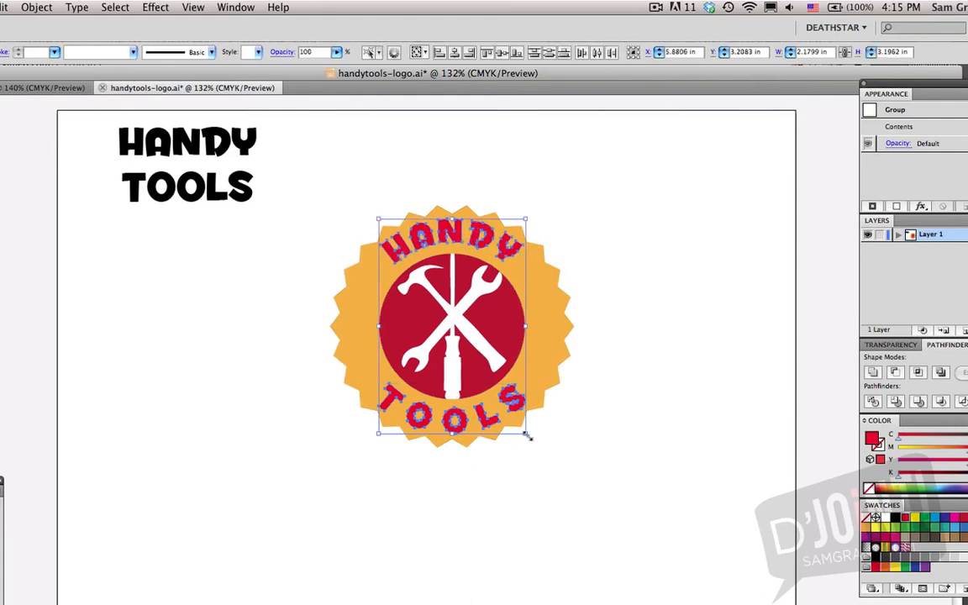
{"action": "left_click_drag", "start_coordinate": [527, 433], "coordinate": [523, 430]}
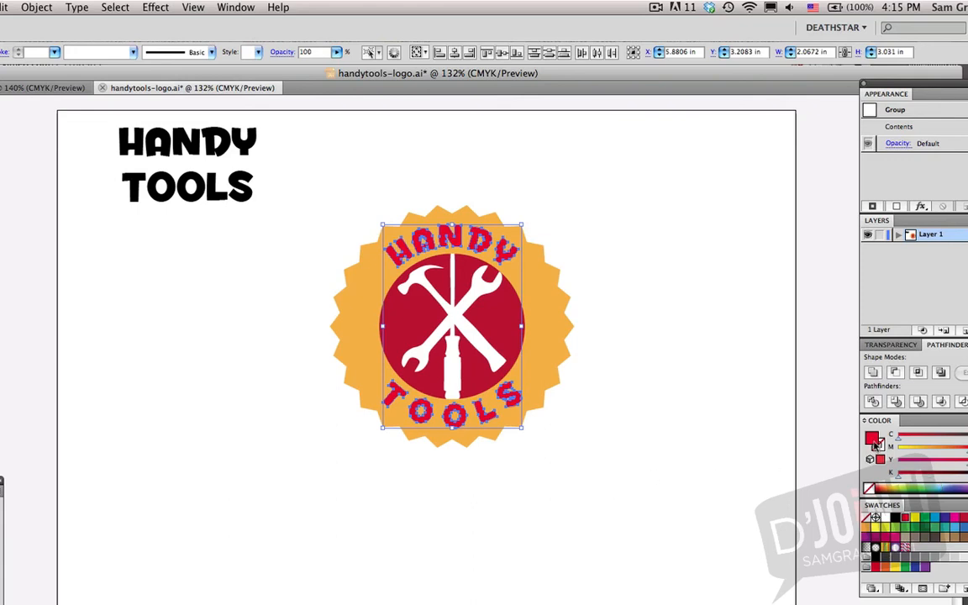
{"action": "left_click", "coordinate": [885, 519]}
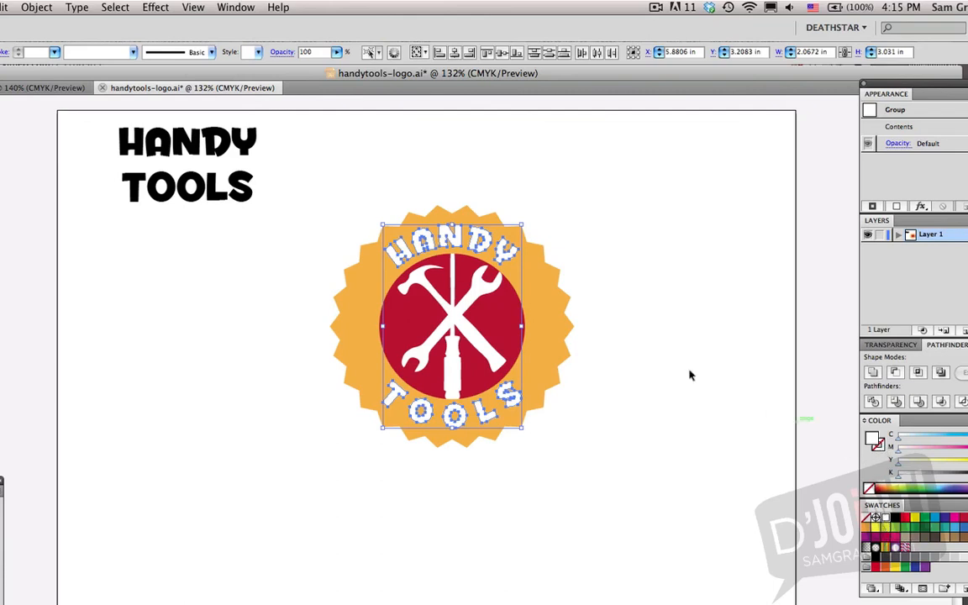
Step: Give the curved HANDY and TOOLS lettering a bright red stroke with a 5 pt weight
{"action": "left_click", "coordinate": [880, 446]}
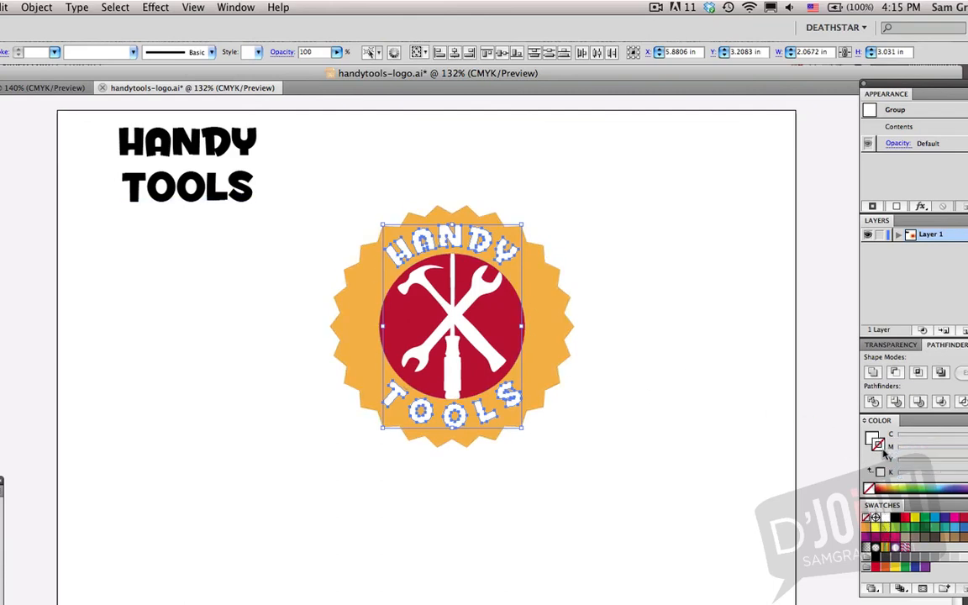
{"action": "left_click", "coordinate": [905, 519]}
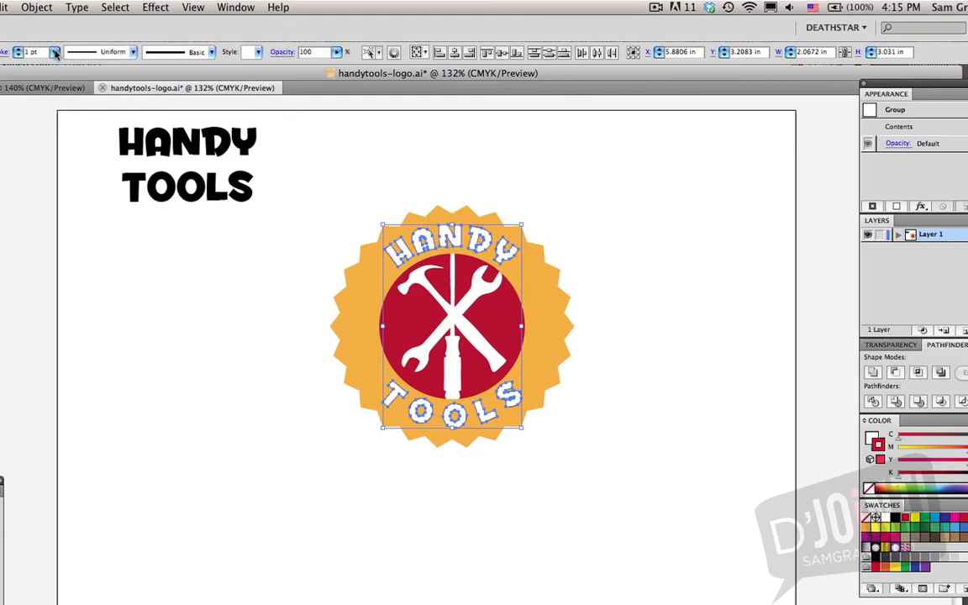
{"action": "left_click", "coordinate": [54, 52]}
{"action": "left_click", "coordinate": [52, 105]}
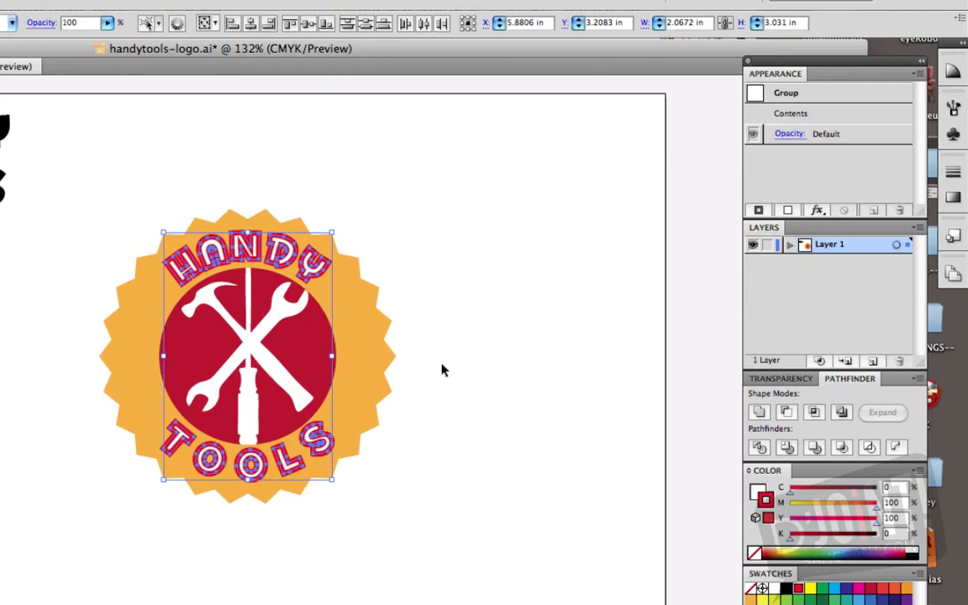
Step: Align the curved lettering's stroke to the outside of the letters
{"action": "left_click", "coordinate": [953, 172]}
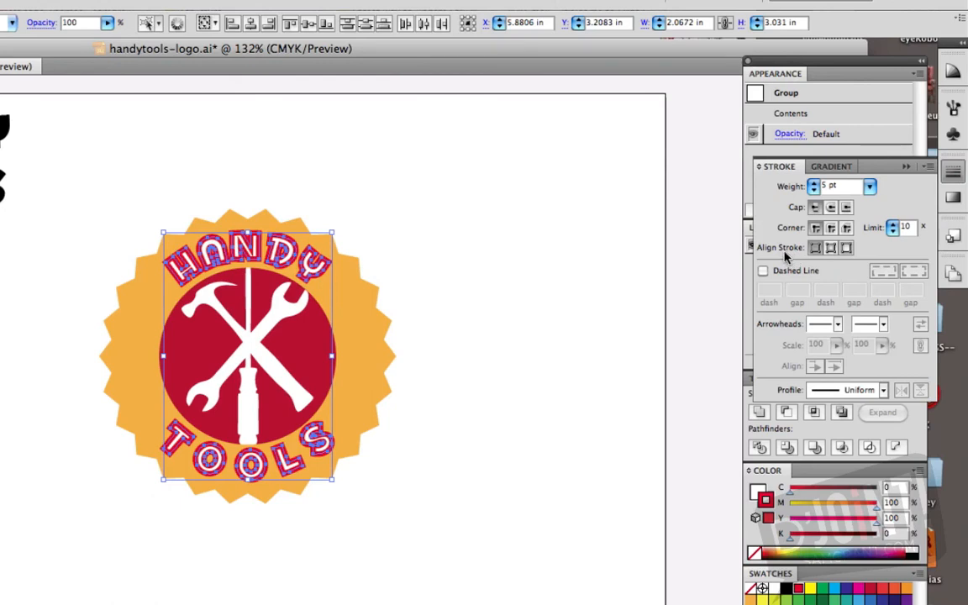
{"action": "left_click", "coordinate": [830, 249]}
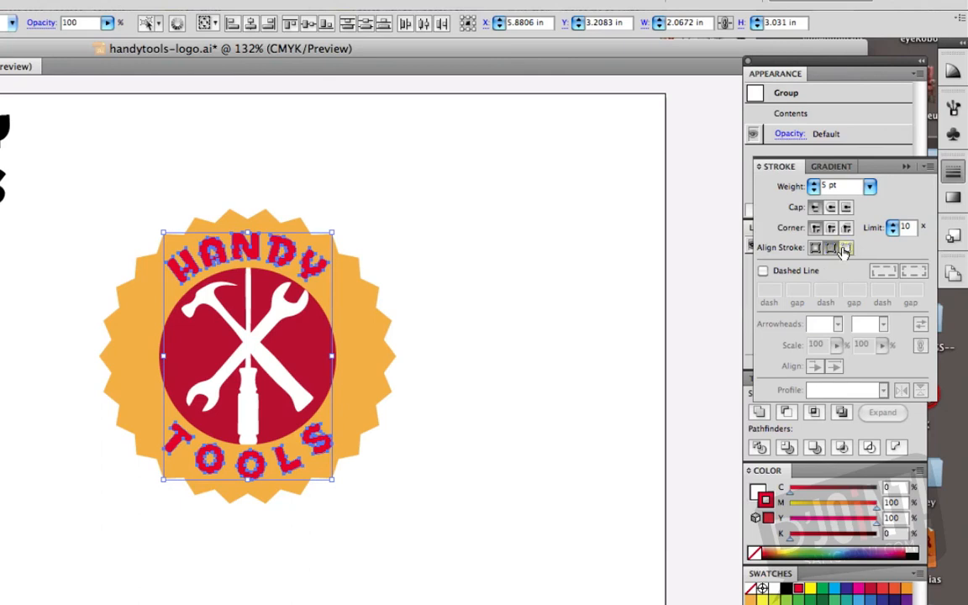
{"action": "left_click", "coordinate": [846, 248]}
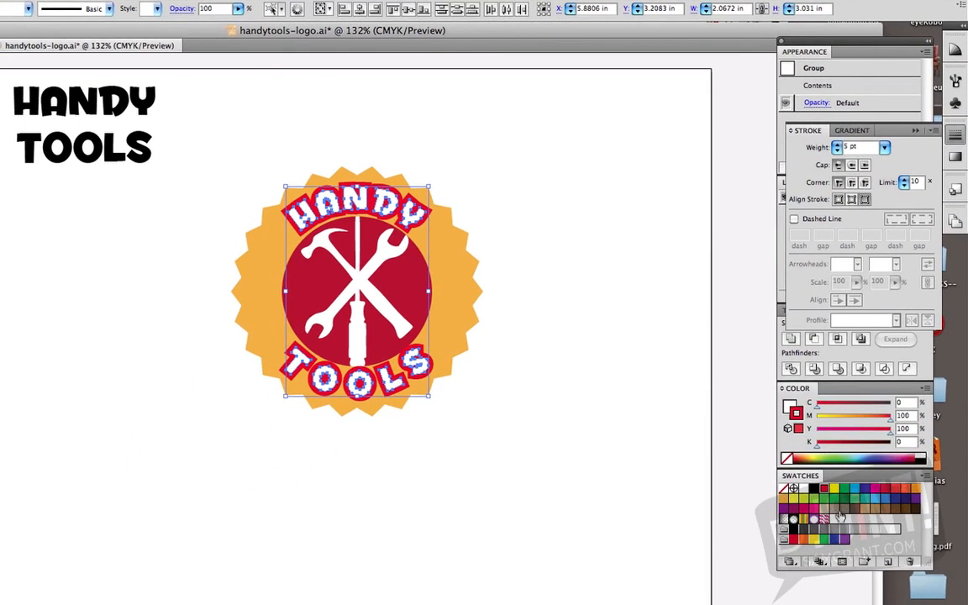
{"action": "left_click", "coordinate": [583, 427]}
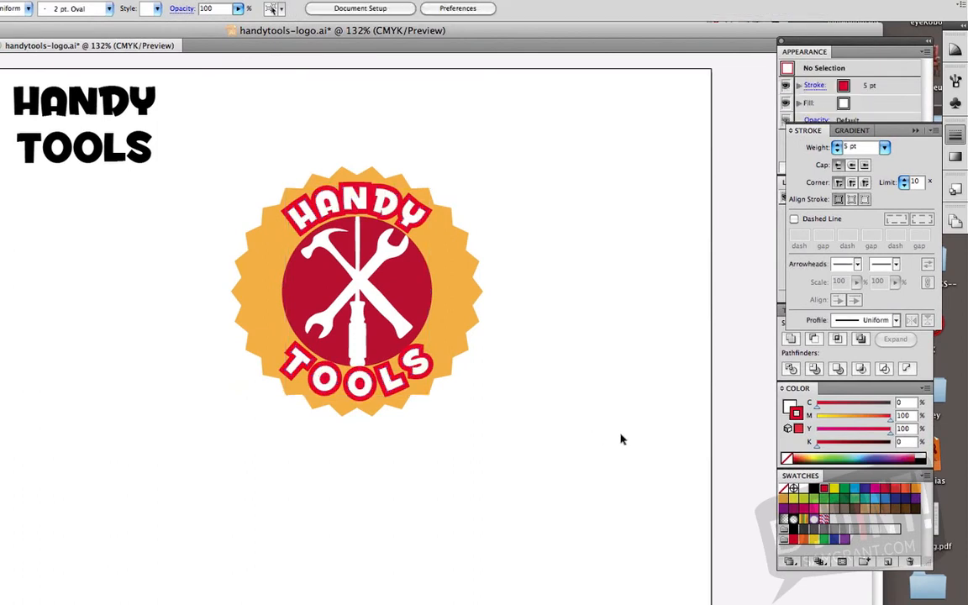
Step: Change the curved lettering's stroke to the dark red swatch, C 15, M 100, Y 90, K 10
{"action": "left_click", "coordinate": [798, 414]}
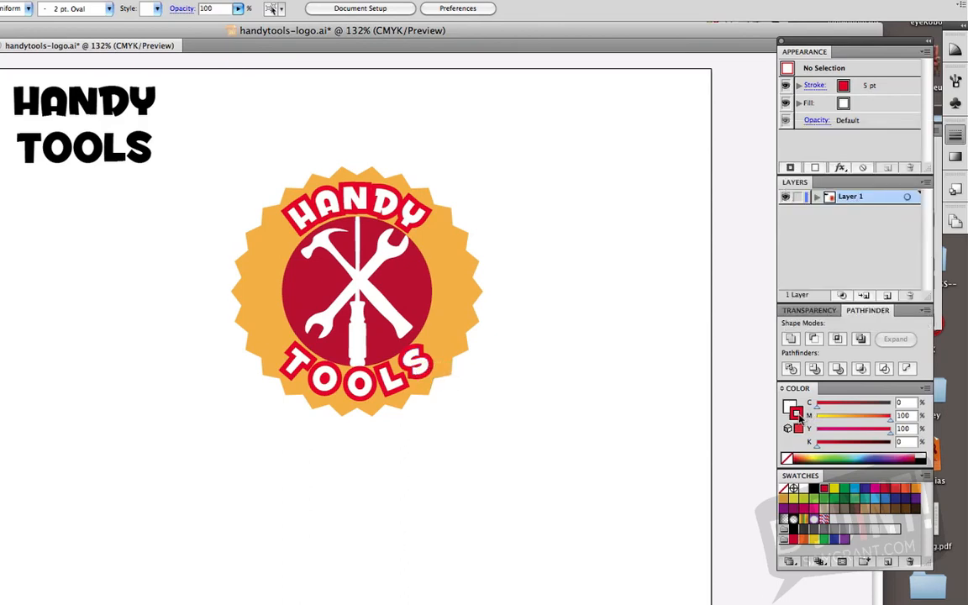
{"action": "left_click", "coordinate": [886, 490]}
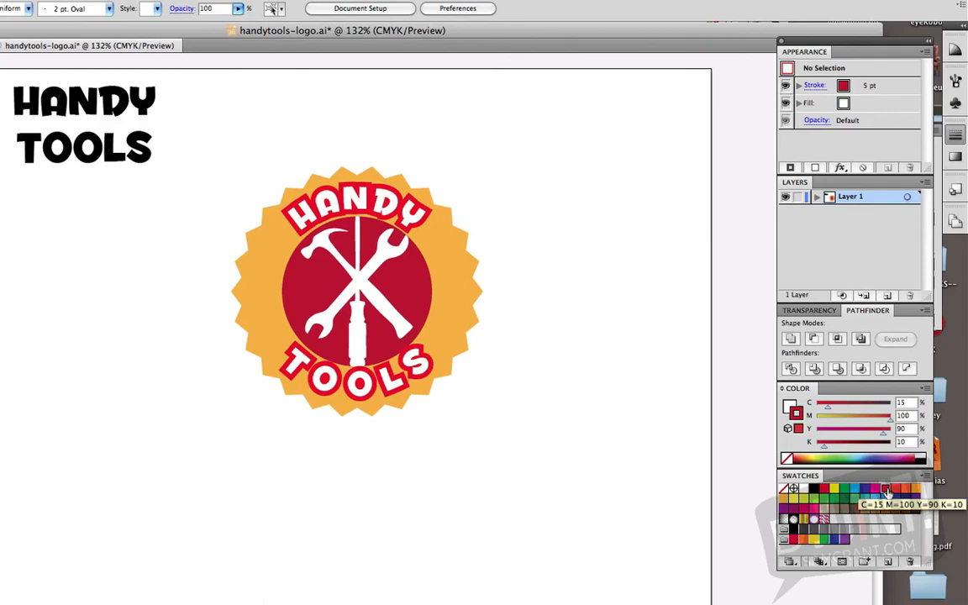
{"action": "left_click", "coordinate": [433, 380]}
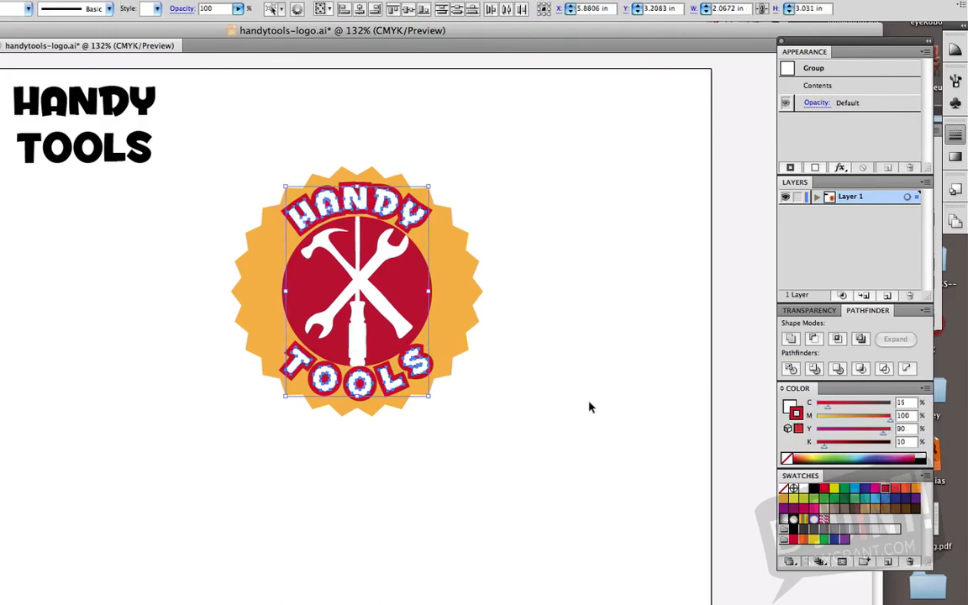
{"action": "left_click", "coordinate": [615, 455]}
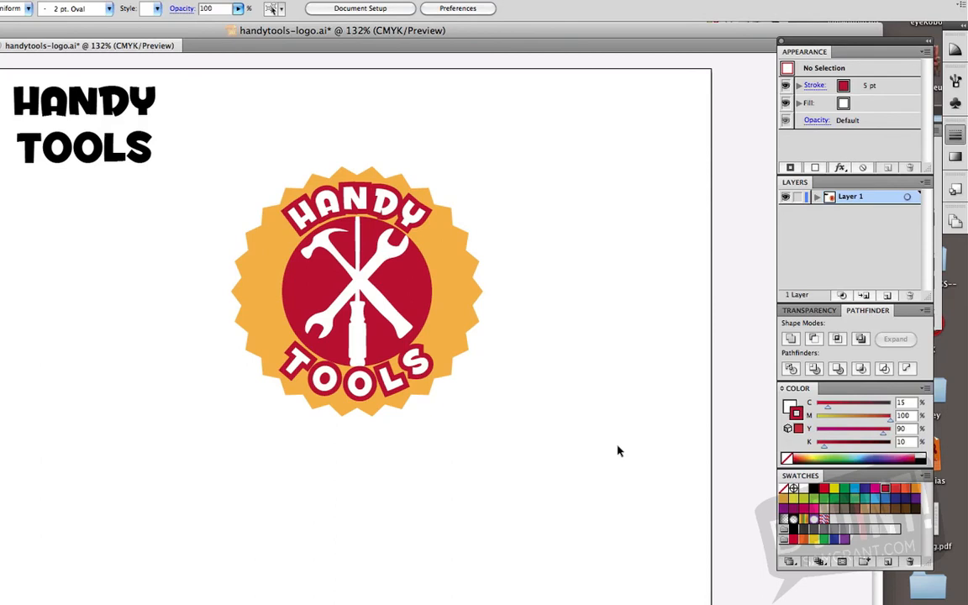